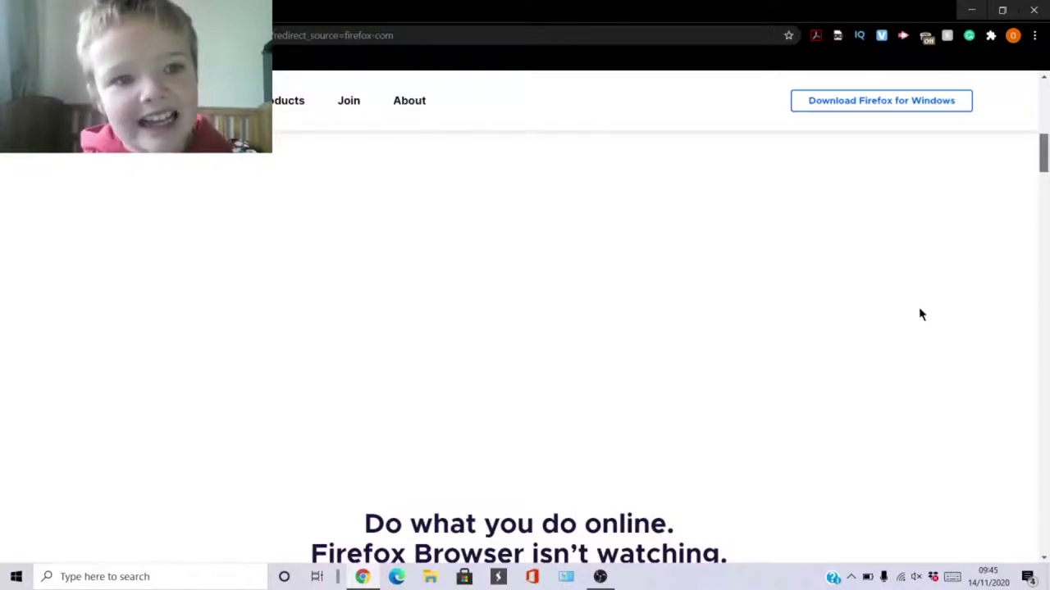
Scroll the Firefox for Windows download page down to the footer's Developers column with Beta and Nightly.
{"action": "scroll", "coordinate": [963, 109], "scroll_direction": "down", "scroll_amount": 2}
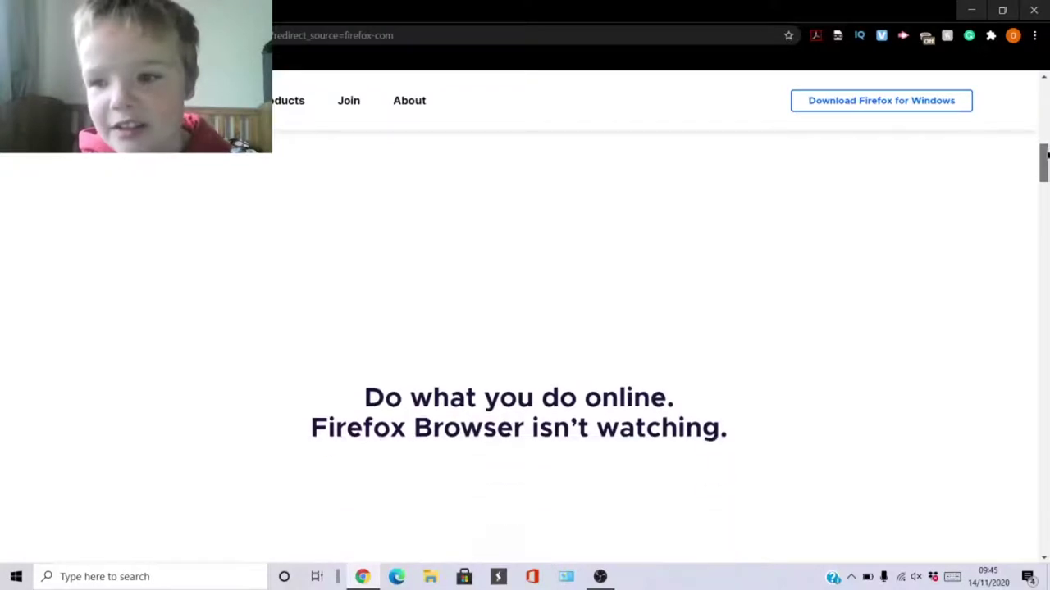
{"action": "scroll", "coordinate": [1046, 168], "scroll_direction": "down", "scroll_amount": 3}
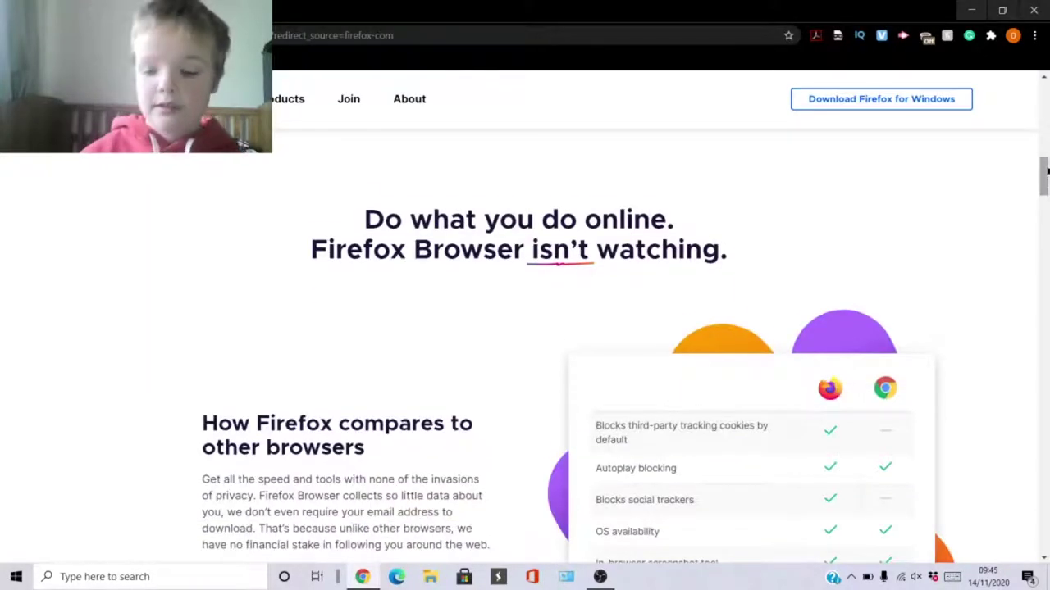
{"action": "scroll", "coordinate": [1046, 168], "scroll_direction": "down", "scroll_amount": 10}
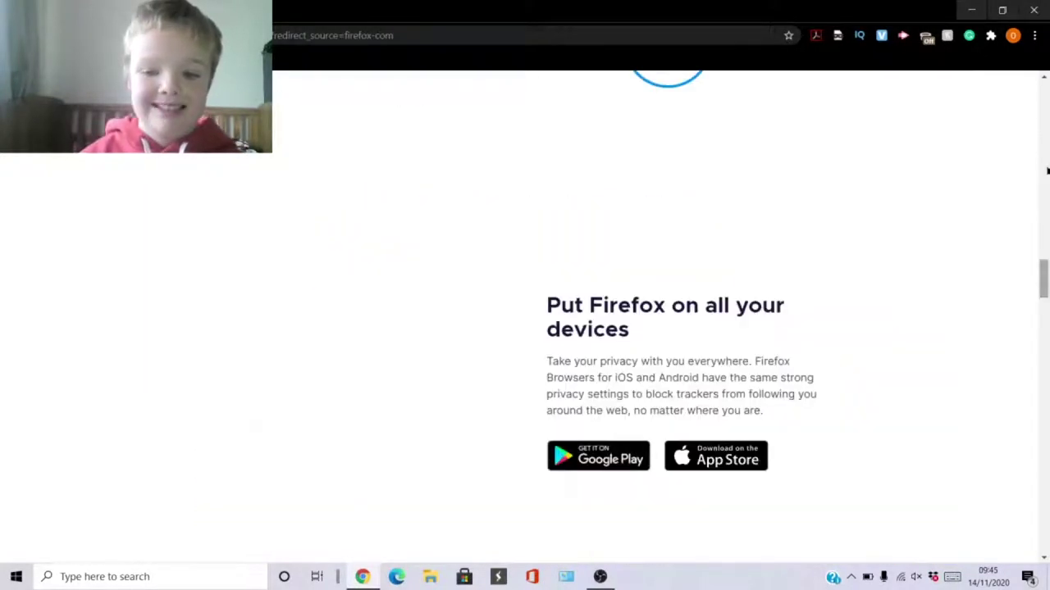
{"action": "scroll", "coordinate": [1041, 238], "scroll_direction": "up", "scroll_amount": 5}
{"action": "scroll", "coordinate": [1043, 279], "scroll_direction": "down", "scroll_amount": 5}
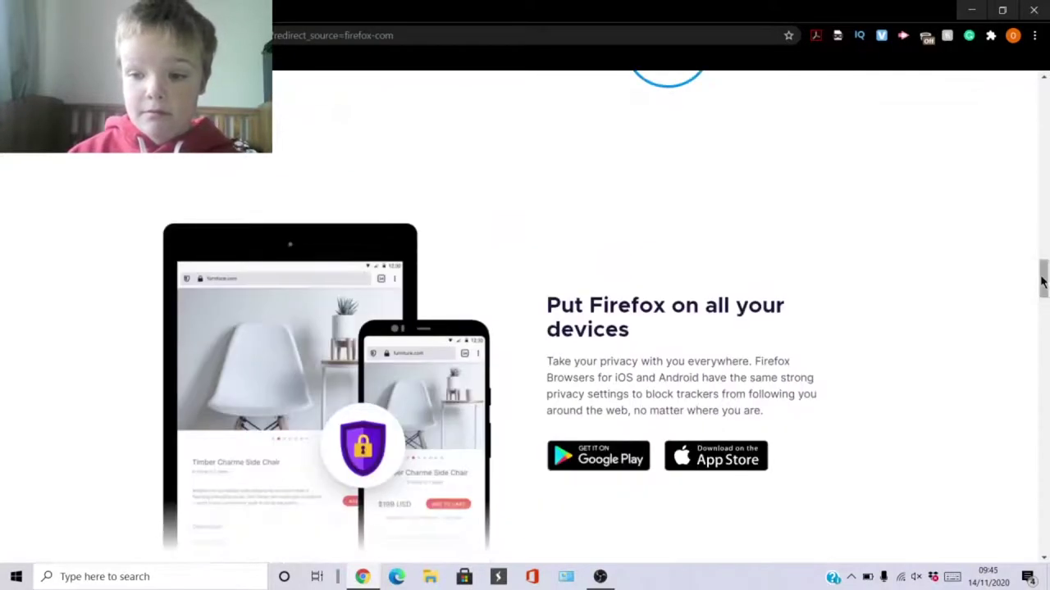
{"action": "scroll", "coordinate": [1043, 289], "scroll_direction": "down", "scroll_amount": 5}
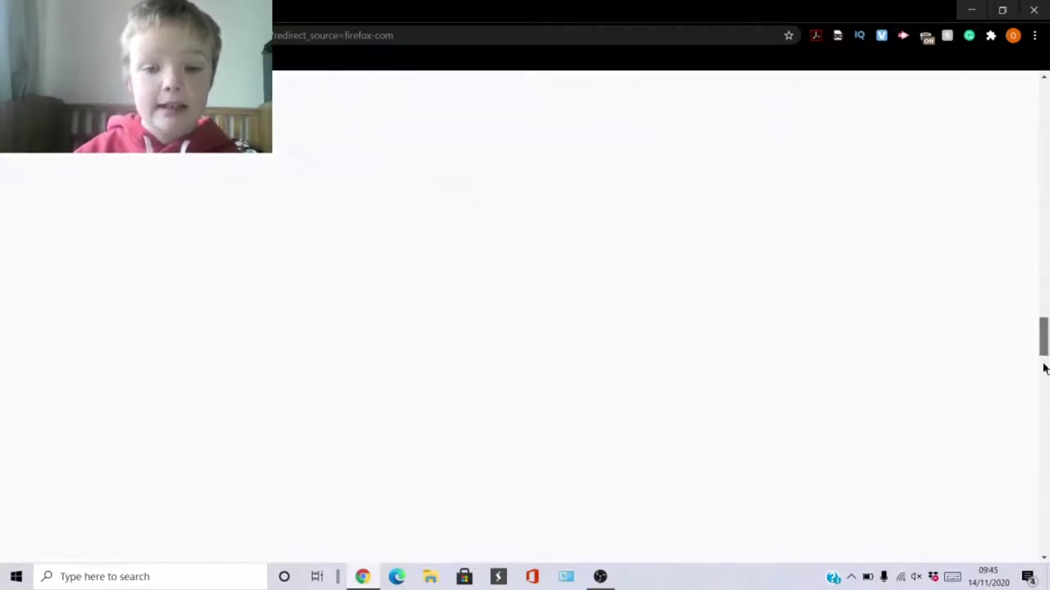
{"action": "scroll", "coordinate": [1045, 402], "scroll_direction": "down", "scroll_amount": 5}
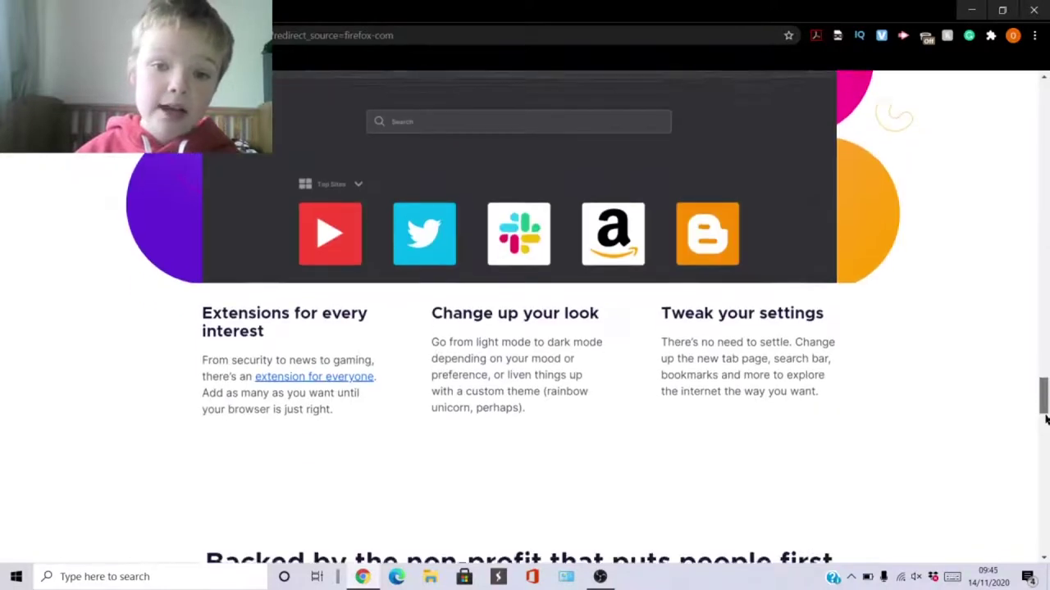
{"action": "scroll", "coordinate": [1046, 435], "scroll_direction": "down", "scroll_amount": 10}
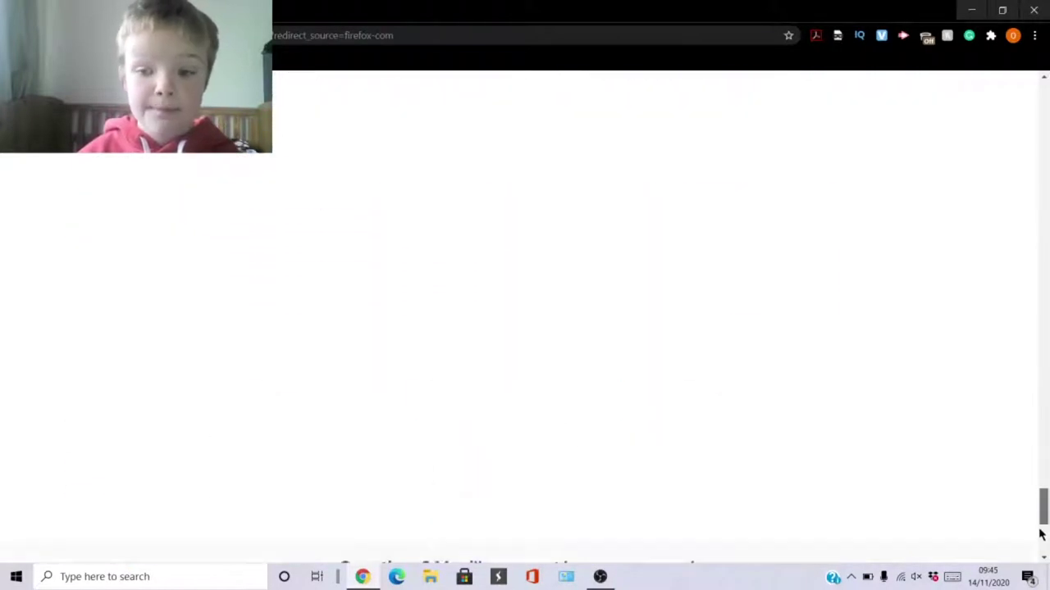
{"action": "scroll", "coordinate": [897, 476], "scroll_direction": "down", "scroll_amount": 3}
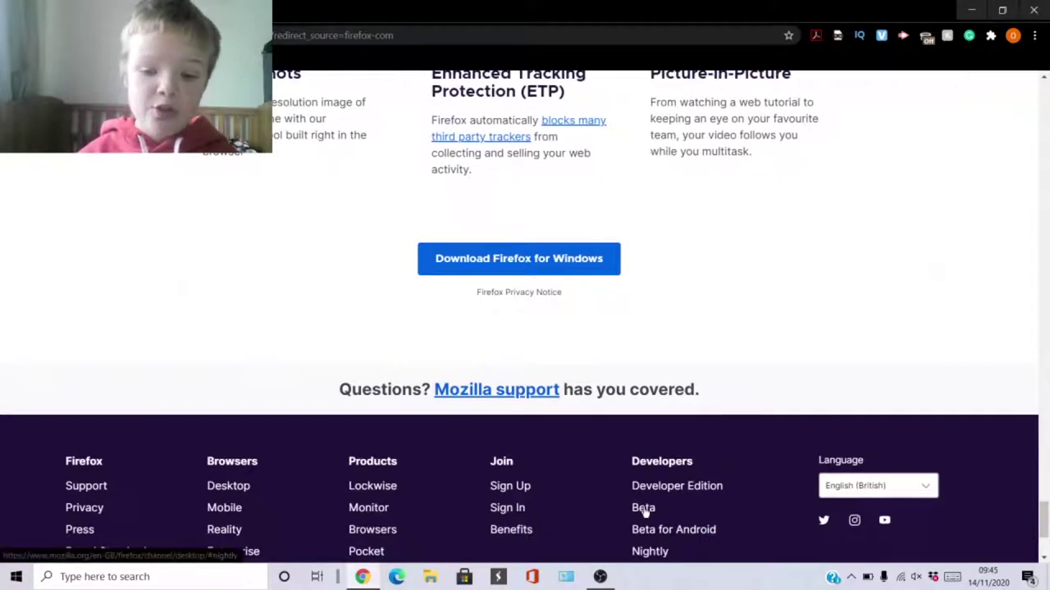
{"action": "scroll", "coordinate": [641, 504], "scroll_direction": "down", "scroll_amount": 1}
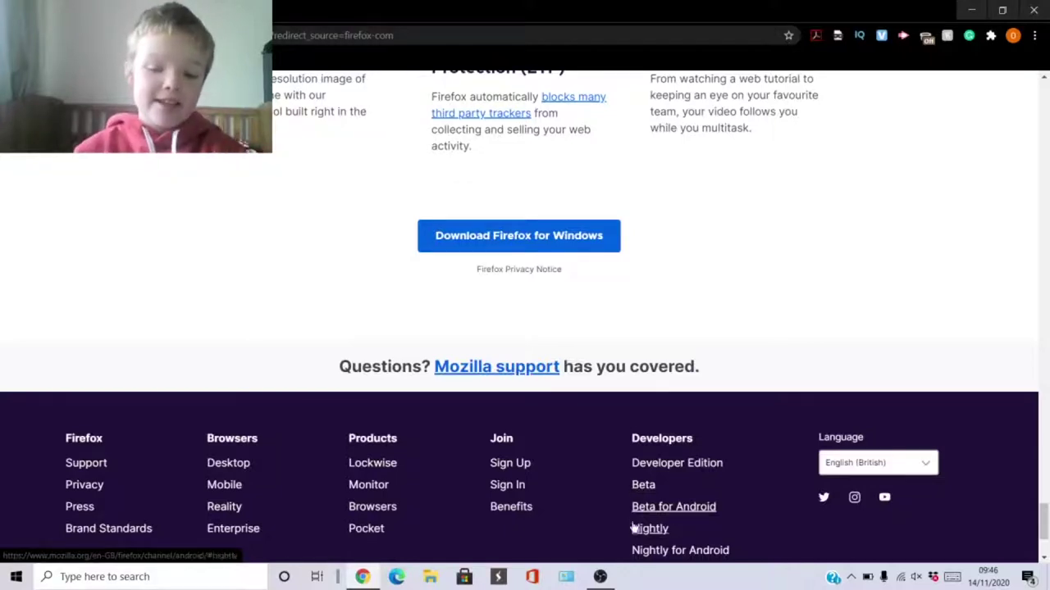
Open the Beta channel page, highlight the Nightly heading, then close Chrome.
{"action": "left_click", "coordinate": [652, 492]}
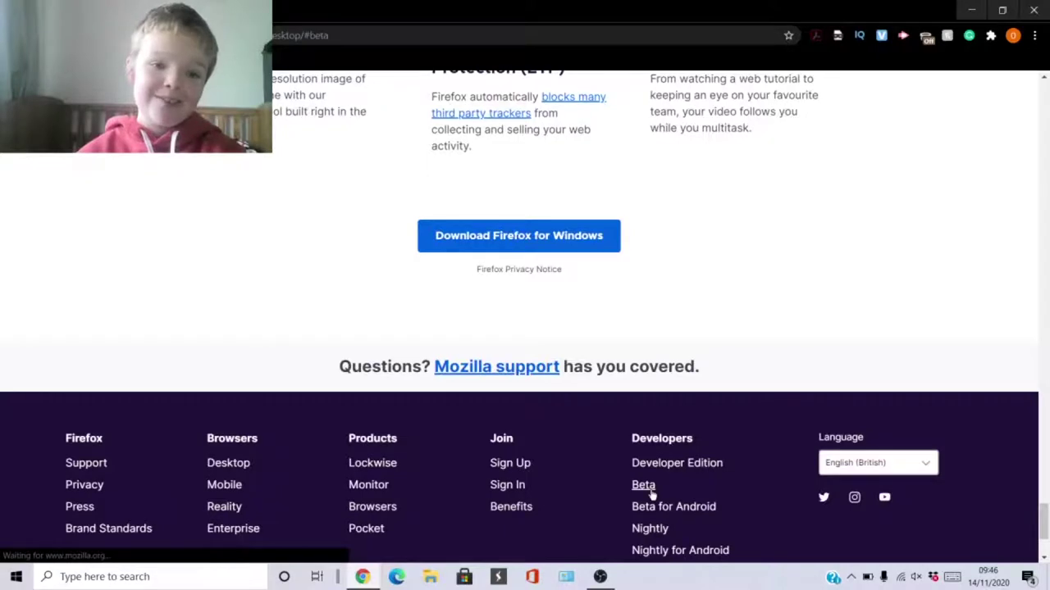
{"action": "scroll", "coordinate": [652, 495], "scroll_direction": "down", "scroll_amount": 5}
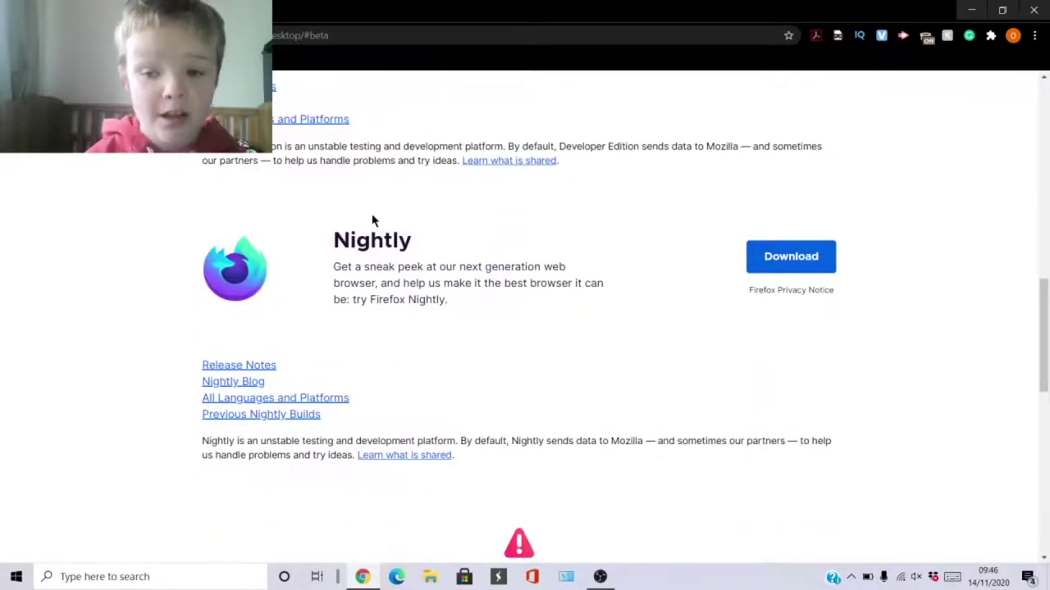
{"action": "left_click_drag", "start_coordinate": [327, 243], "coordinate": [410, 247]}
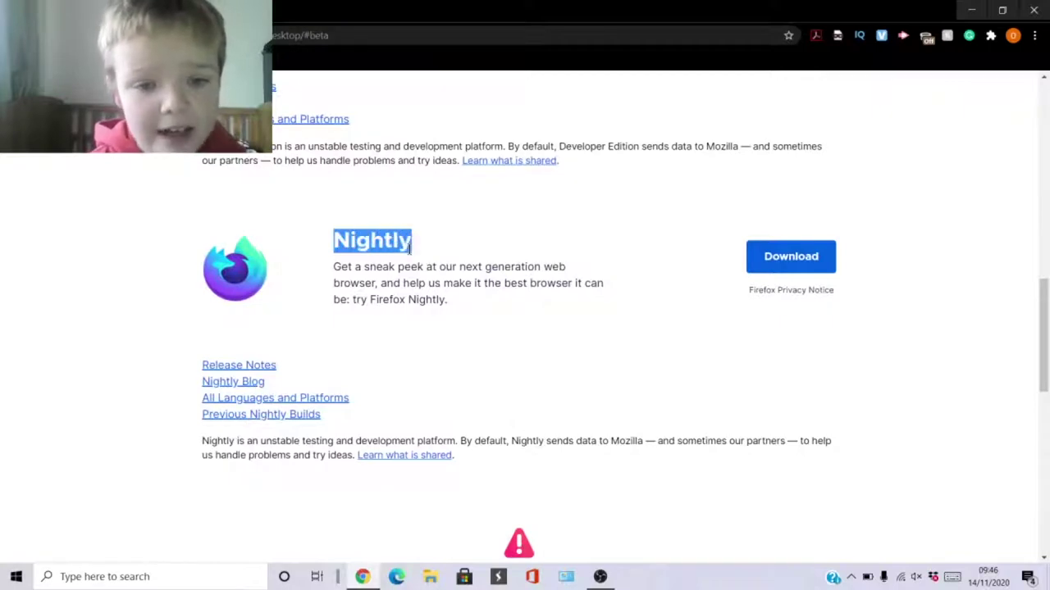
{"action": "left_click", "coordinate": [1034, 10]}
Run the desktop Firefox installer and start a Re-install with default settings restored.
{"action": "double_click", "coordinate": [13, 374]}
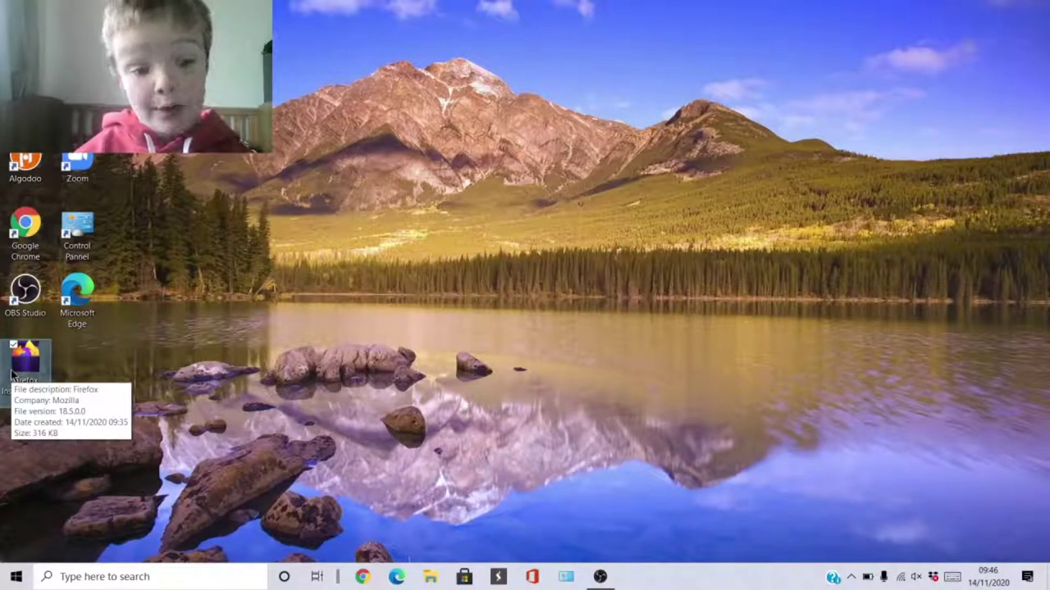
{"action": "double_click", "coordinate": [11, 374]}
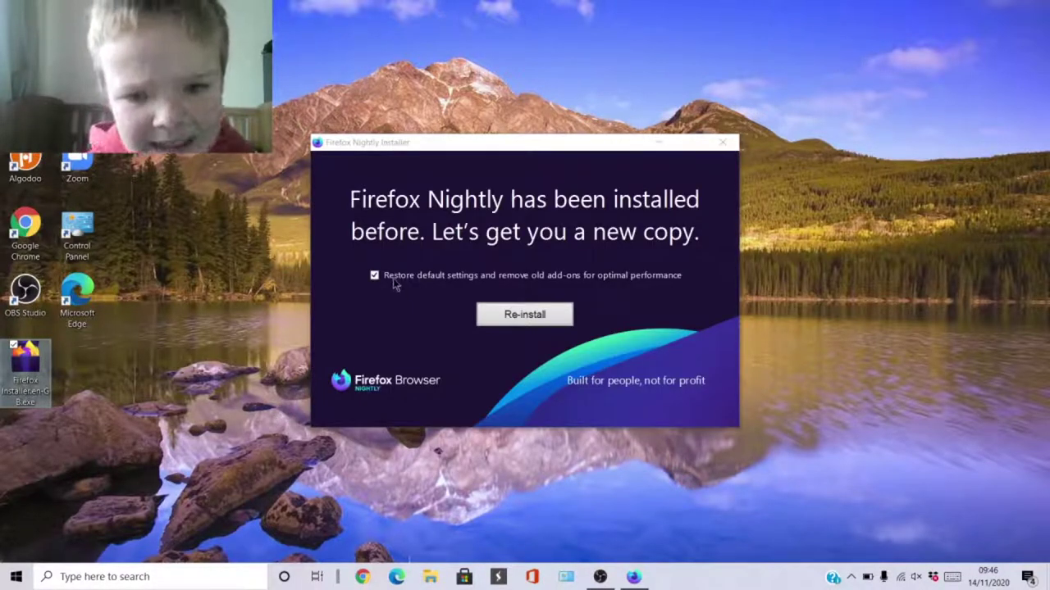
{"action": "left_click", "coordinate": [513, 318]}
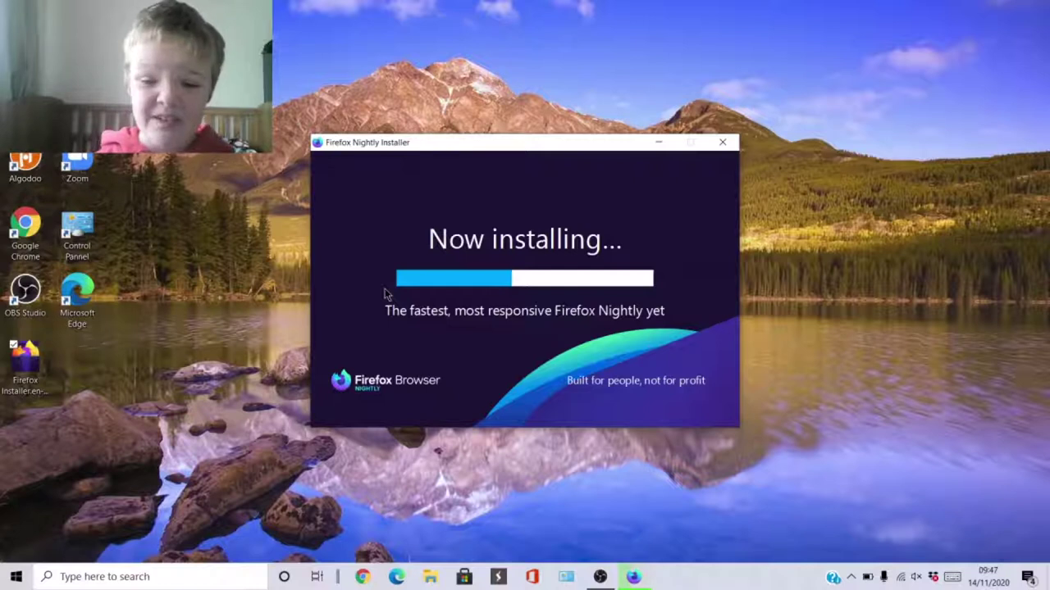
Browse and dismiss the Start menu, then move the Google Chrome shortcut while installation continues.
{"action": "mouse_move", "coordinate": [605, 578]}
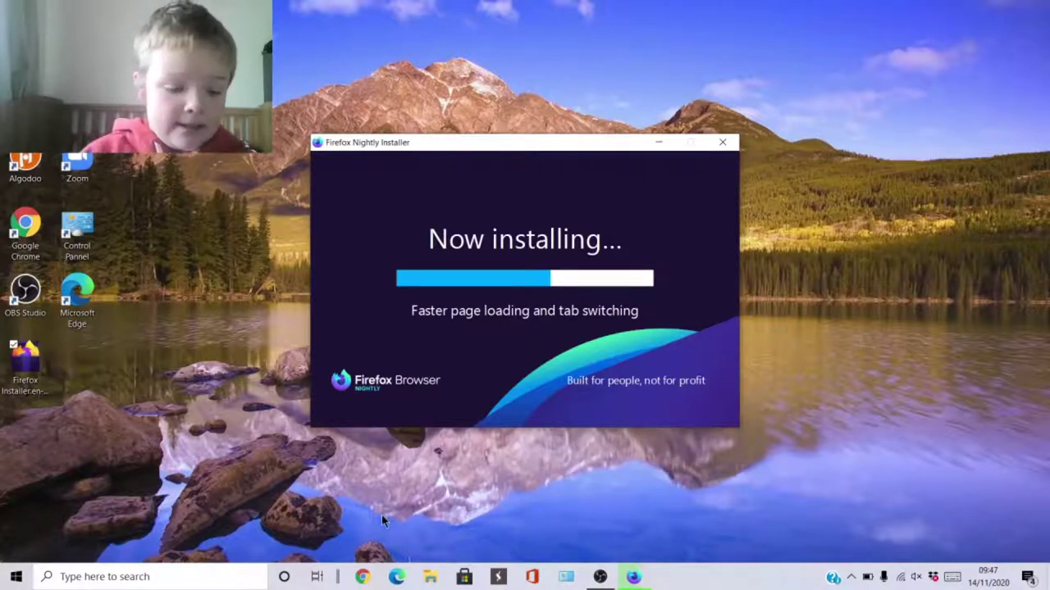
{"action": "key", "text": "super"}
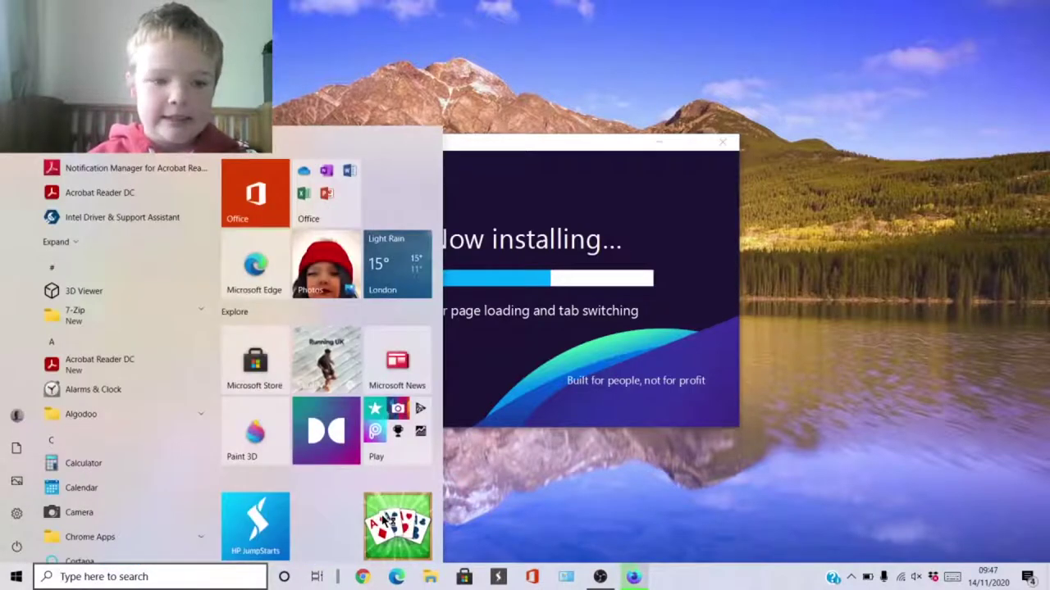
{"action": "key", "text": "super"}
{"action": "key", "text": "super"}
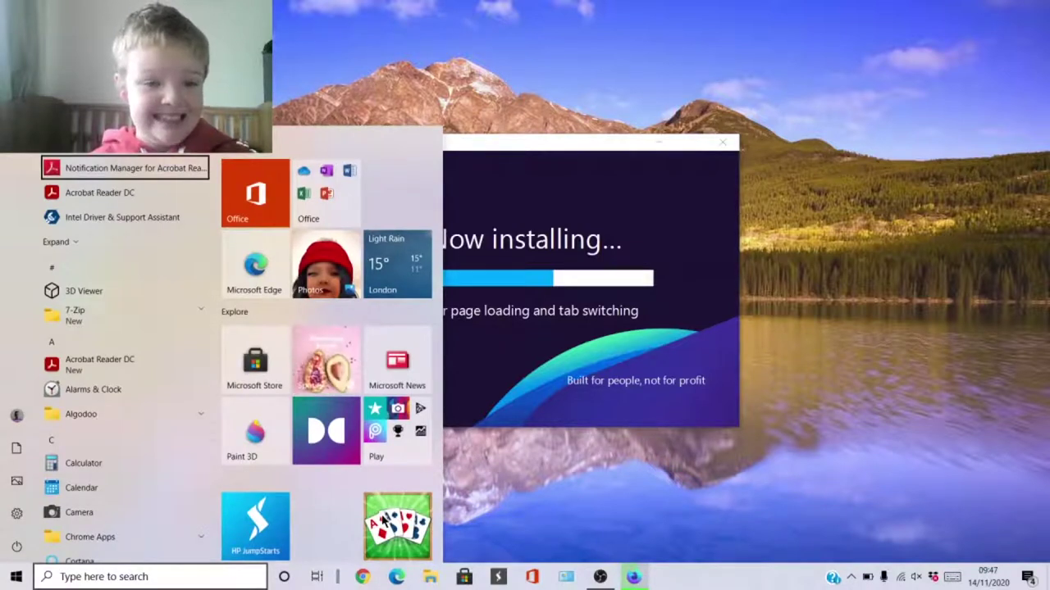
{"action": "scroll", "coordinate": [123, 352], "scroll_direction": "down", "scroll_amount": 5}
{"action": "key", "text": "Tab"}
{"action": "key", "text": "Escape"}
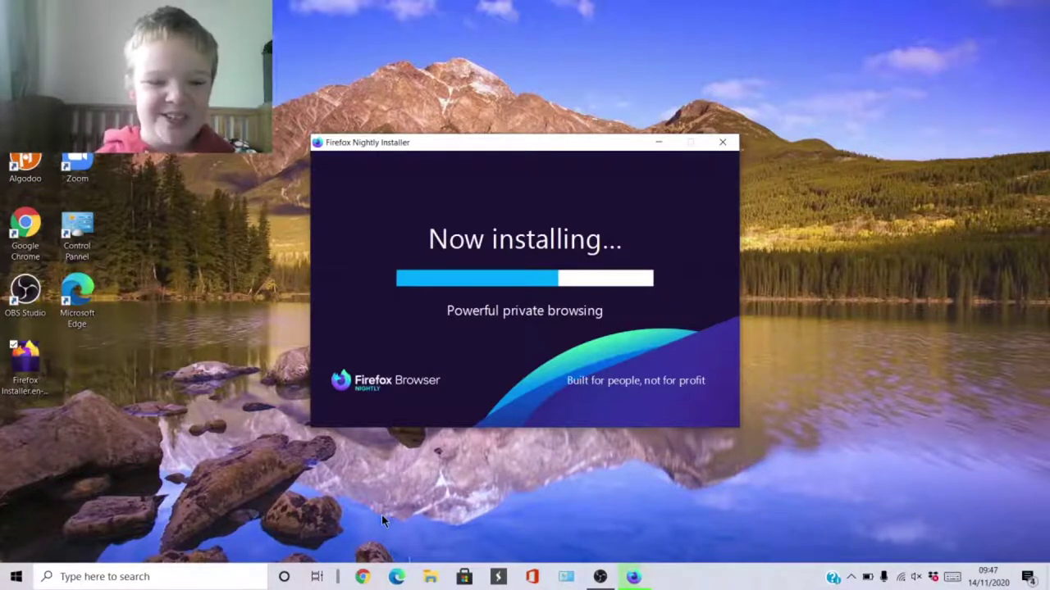
{"action": "left_click_drag", "start_coordinate": [25, 228], "coordinate": [38, 244]}
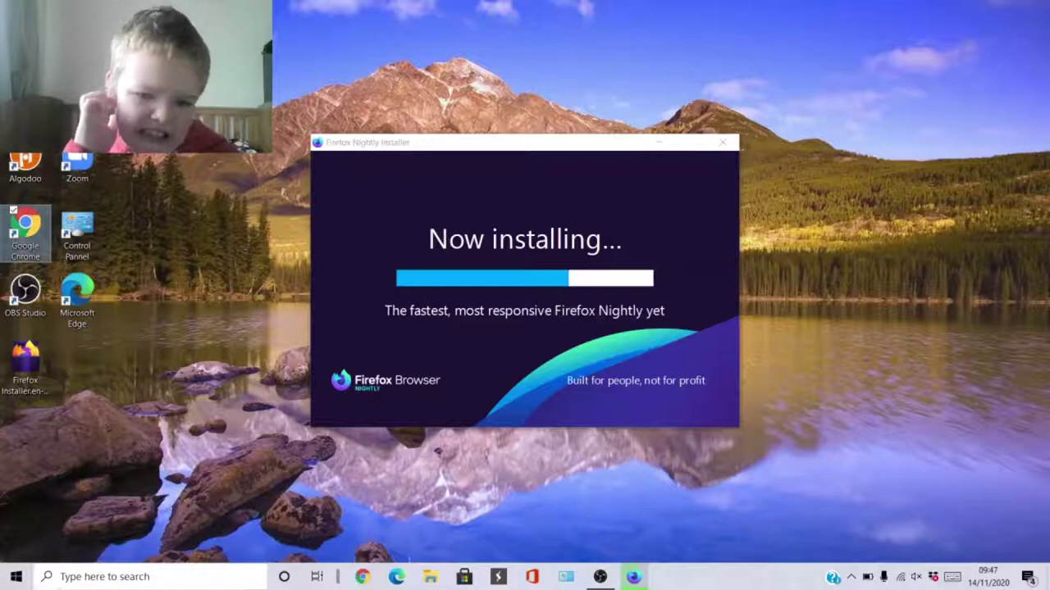
{"action": "left_click", "coordinate": [850, 576]}
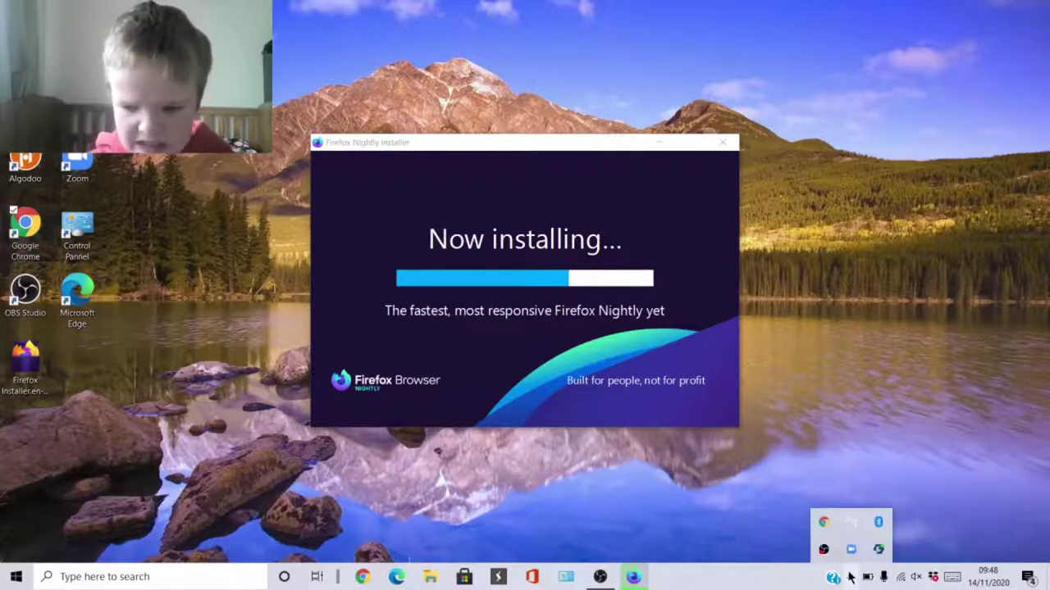
{"action": "right_click", "coordinate": [824, 550]}
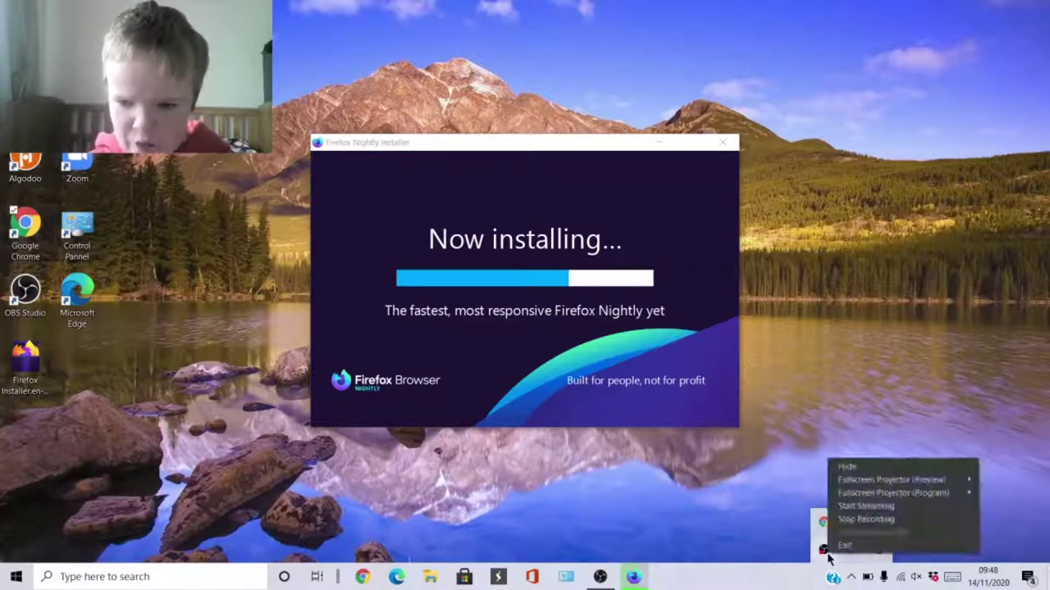
{"action": "left_click", "coordinate": [758, 545]}
{"action": "left_click", "coordinate": [600, 577]}
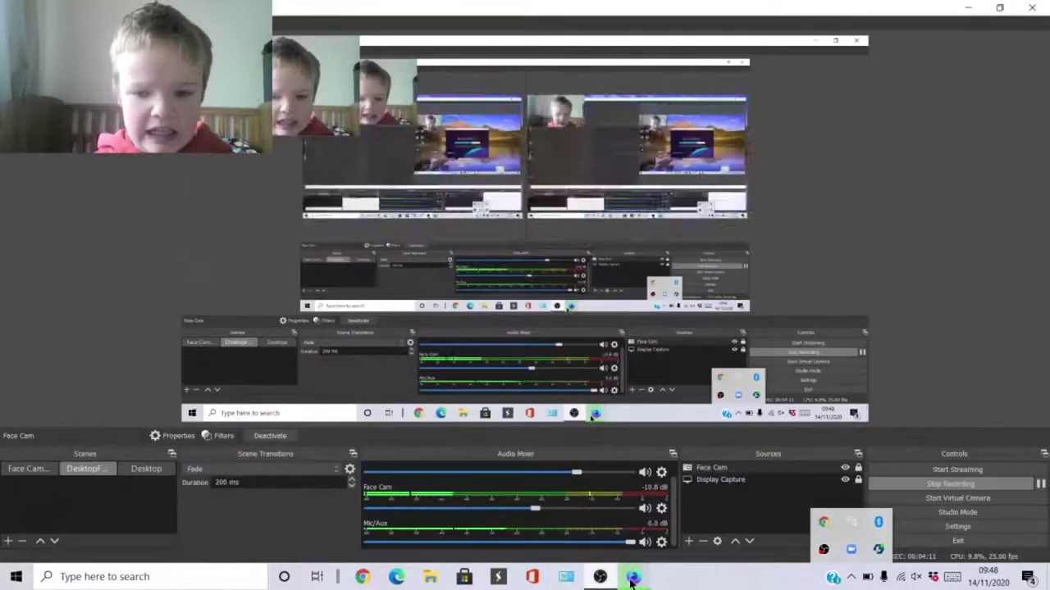
{"action": "mouse_move", "coordinate": [631, 578]}
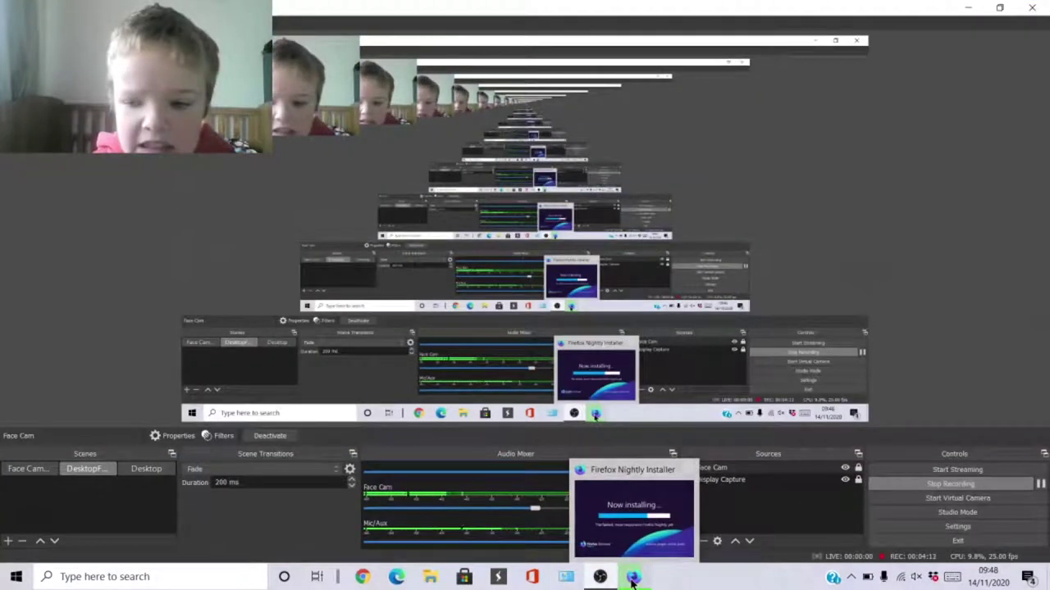
{"action": "left_click", "coordinate": [632, 578]}
{"action": "left_click", "coordinate": [969, 8]}
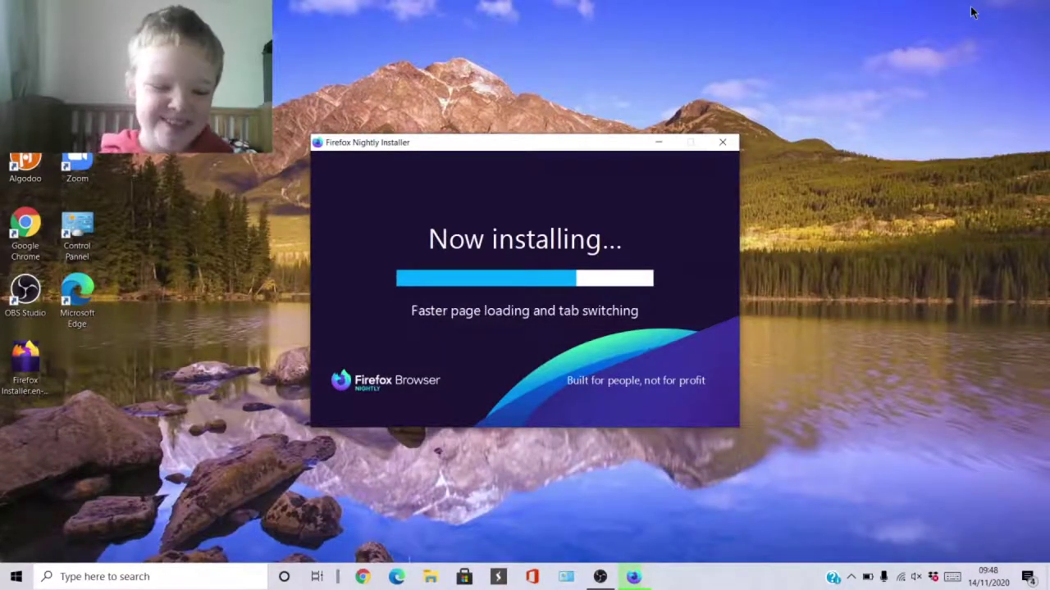
Move the Firefox Nightly shortcut beside the installer and focus the installer until it completes.
{"action": "key", "text": "super"}
{"action": "key", "text": "super"}
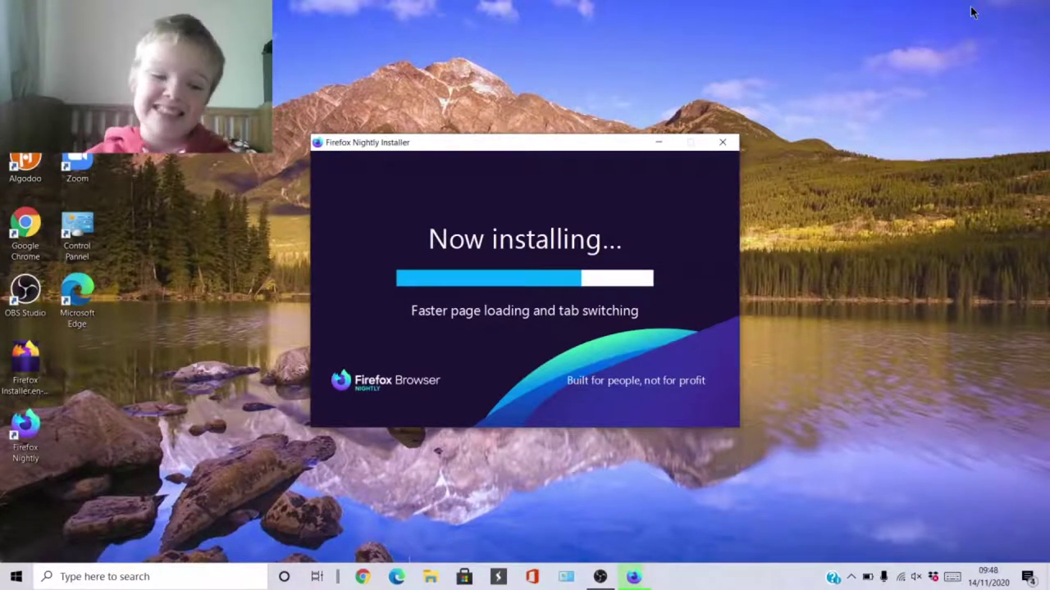
{"action": "left_click_drag", "start_coordinate": [26, 430], "coordinate": [90, 369]}
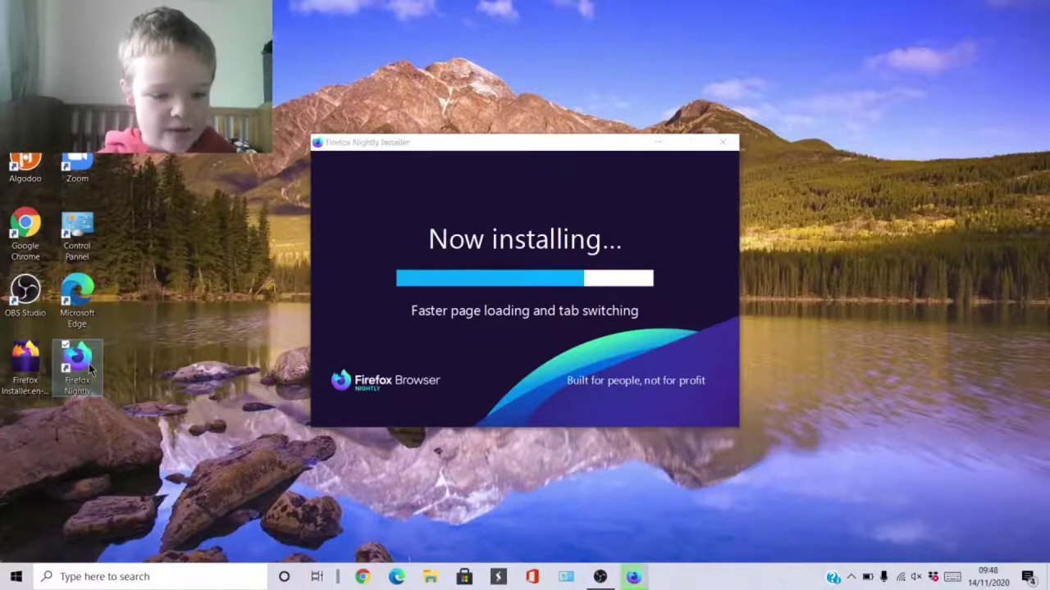
{"action": "key", "text": "super"}
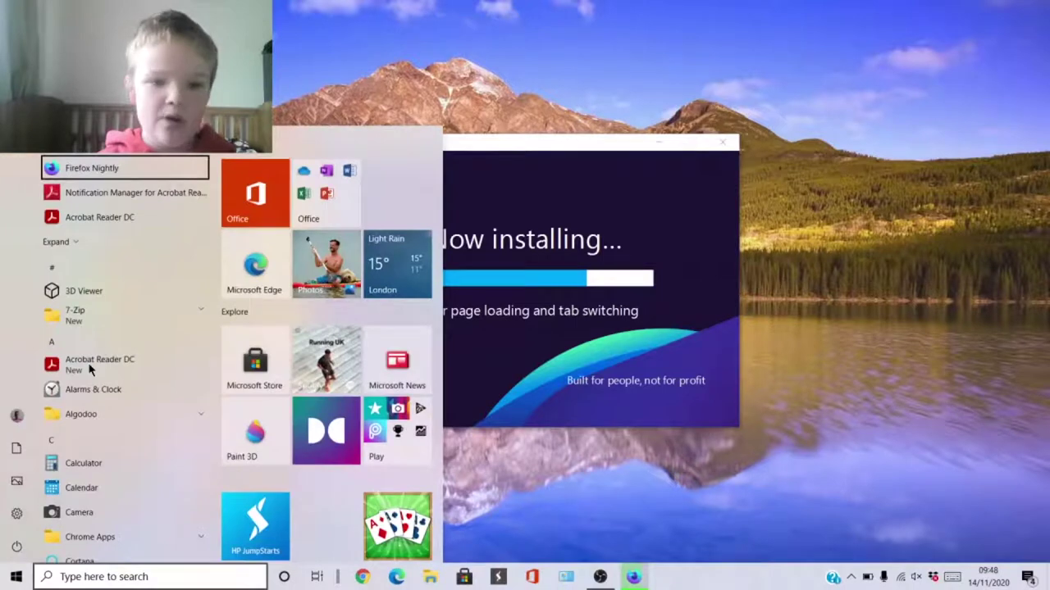
{"action": "key", "text": "super"}
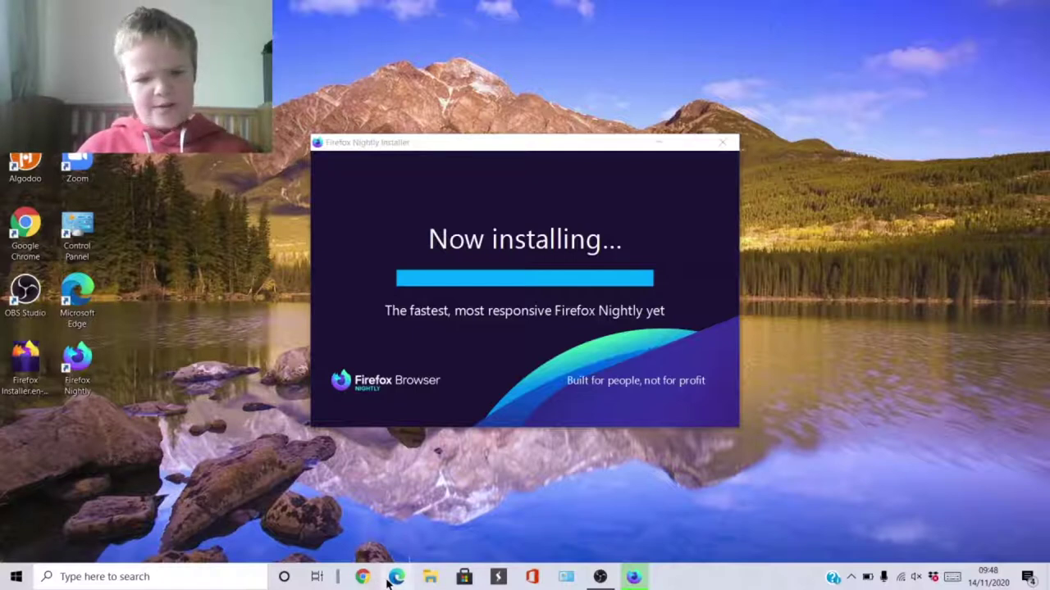
{"action": "left_click", "coordinate": [433, 177]}
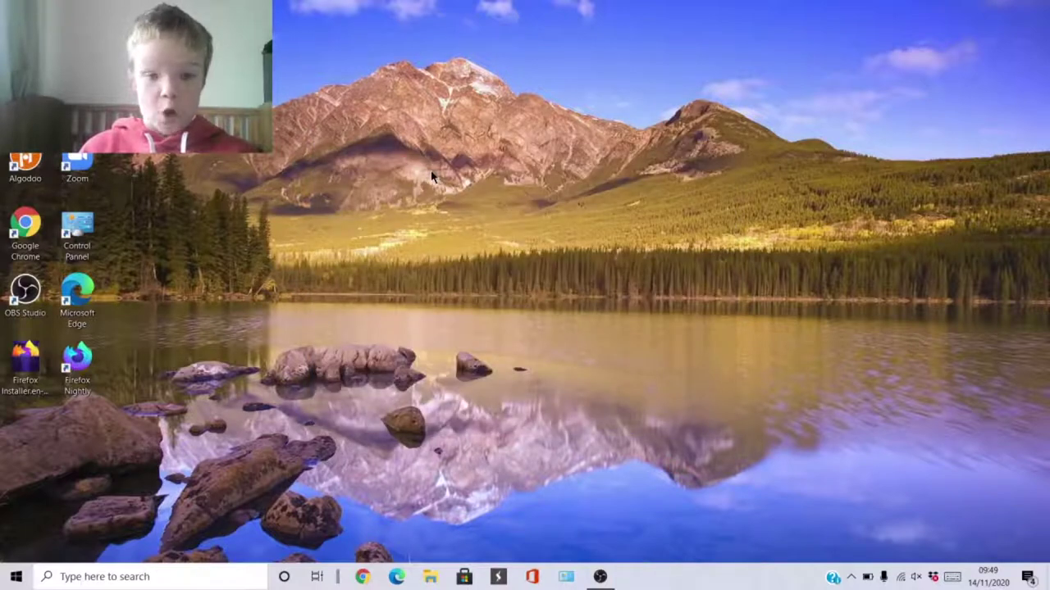
Launch Firefox Nightly from its desktop shortcut.
{"action": "double_click", "coordinate": [79, 392]}
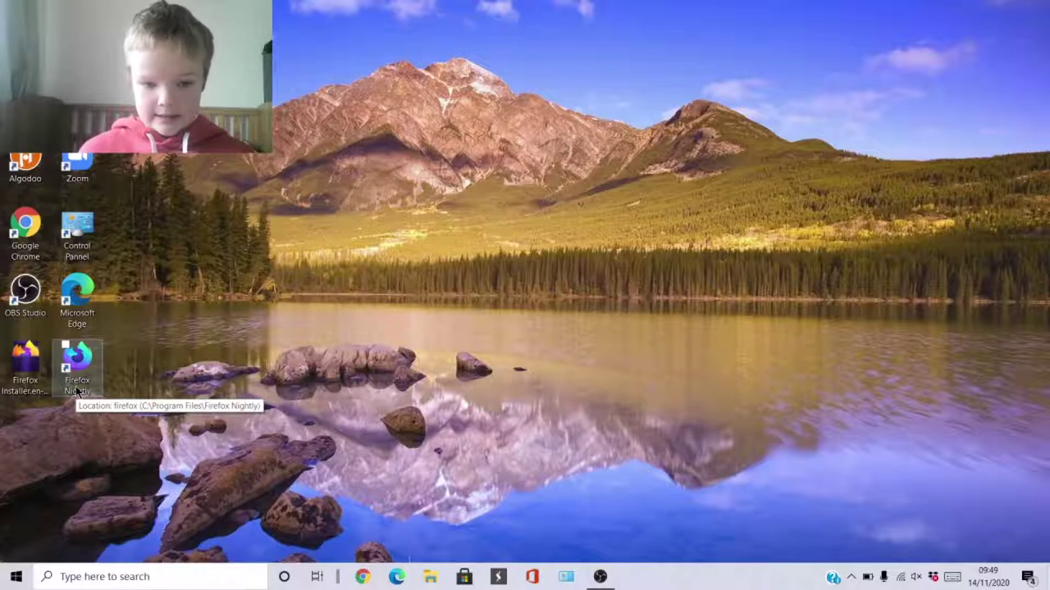
{"action": "left_click", "coordinate": [77, 391]}
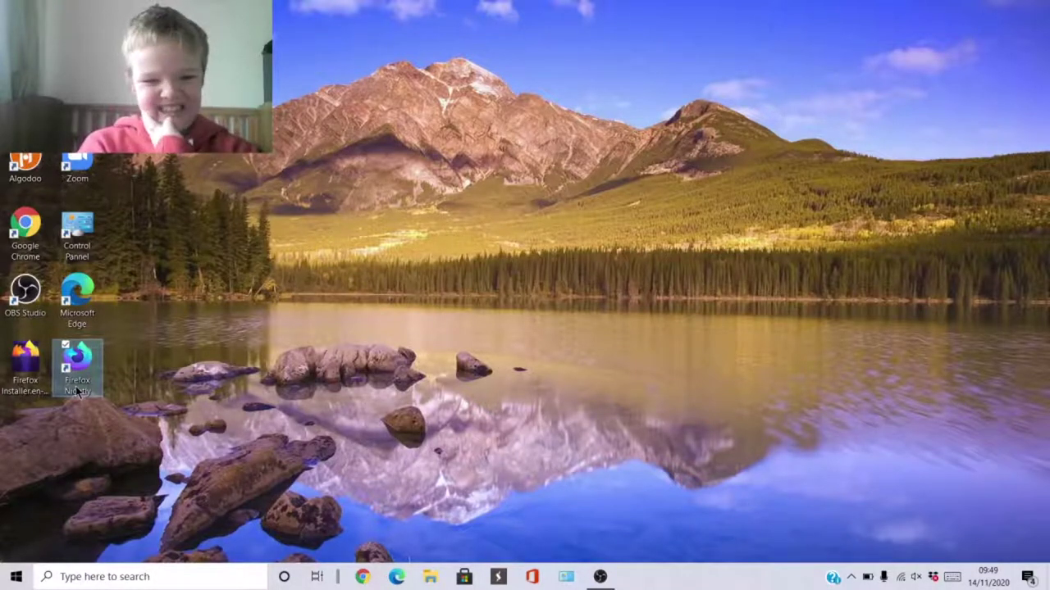
{"action": "double_click", "coordinate": [75, 386]}
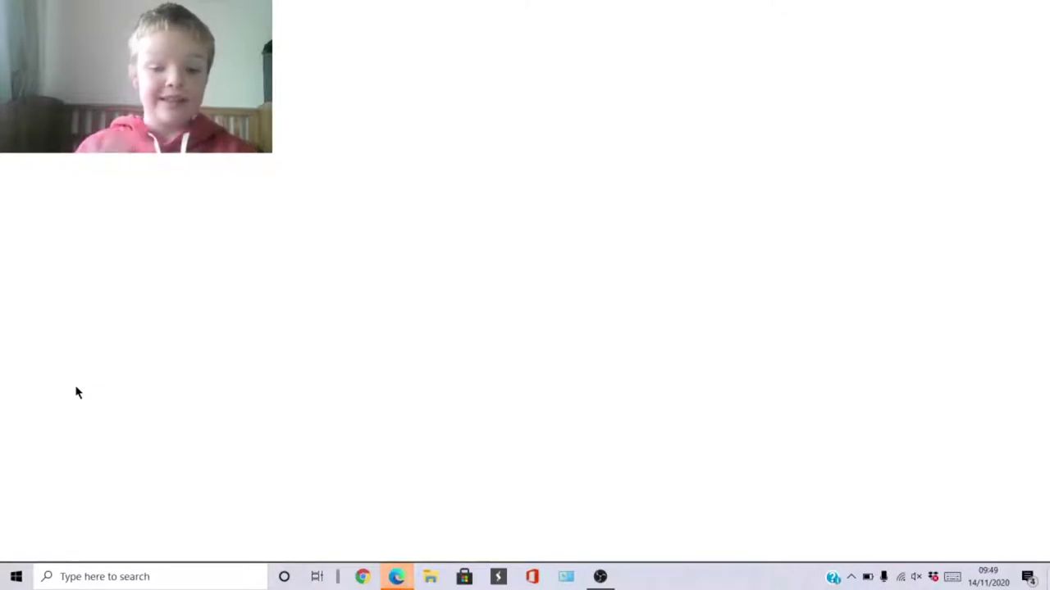
Close the stray blank Edge new-tab window from the taskbar and deselect the shortcut.
{"action": "mouse_move", "coordinate": [400, 579]}
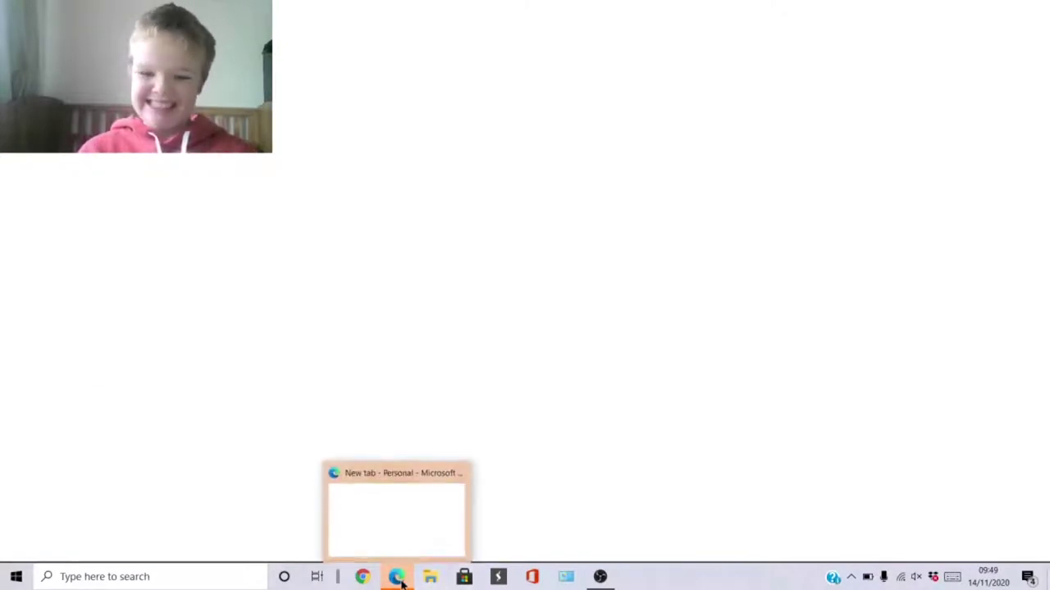
{"action": "left_click", "coordinate": [456, 474]}
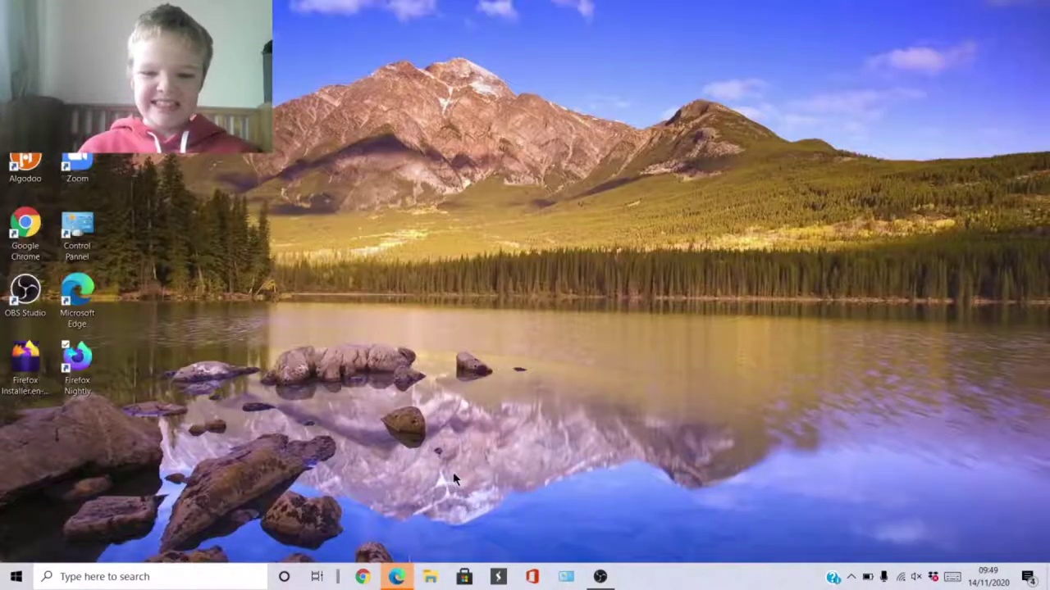
{"action": "left_click", "coordinate": [78, 365]}
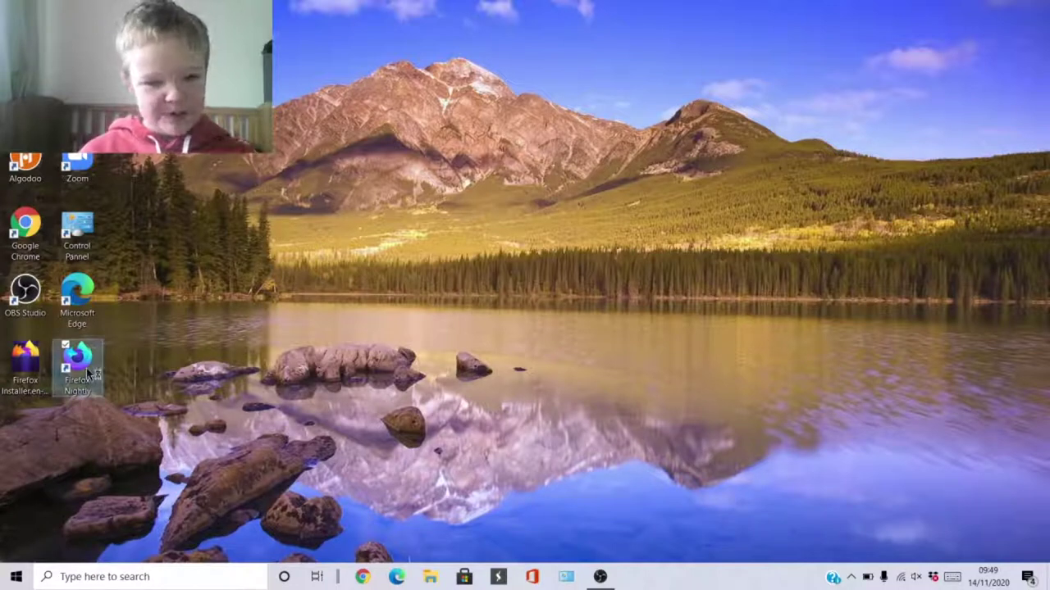
{"action": "left_click", "coordinate": [243, 422]}
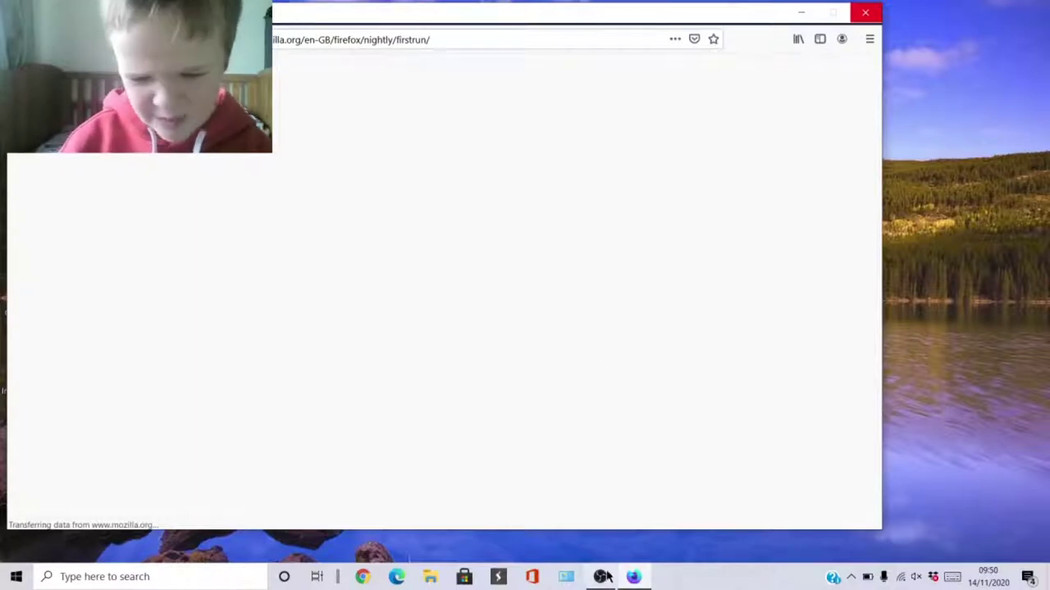
Bring the Firefox Nightly first-run page to the front and minimize OBS.
{"action": "mouse_move", "coordinate": [599, 577]}
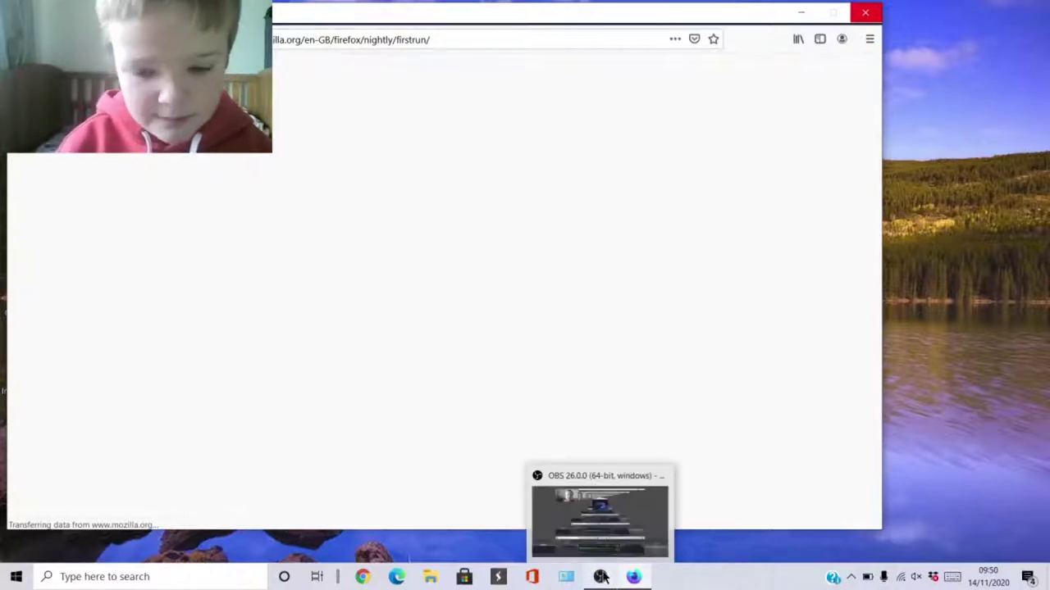
{"action": "left_click", "coordinate": [604, 524]}
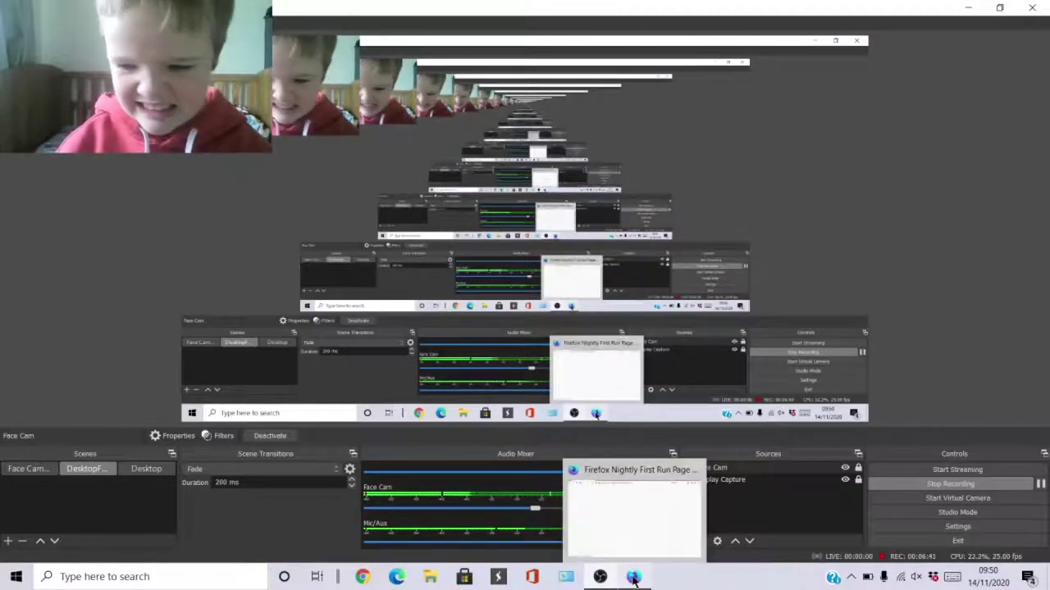
{"action": "left_click", "coordinate": [632, 517]}
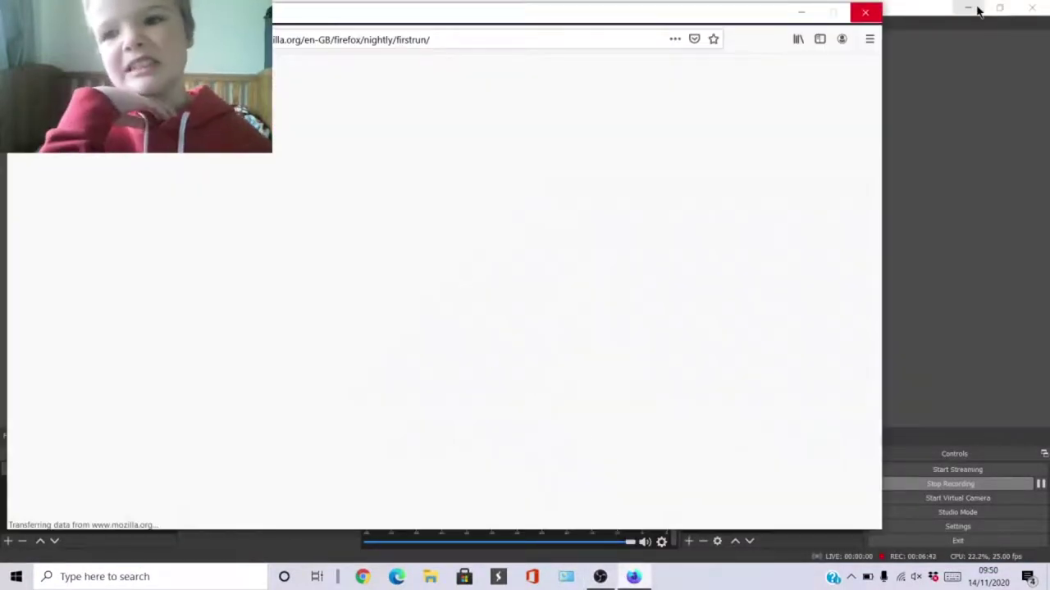
{"action": "left_click", "coordinate": [970, 8]}
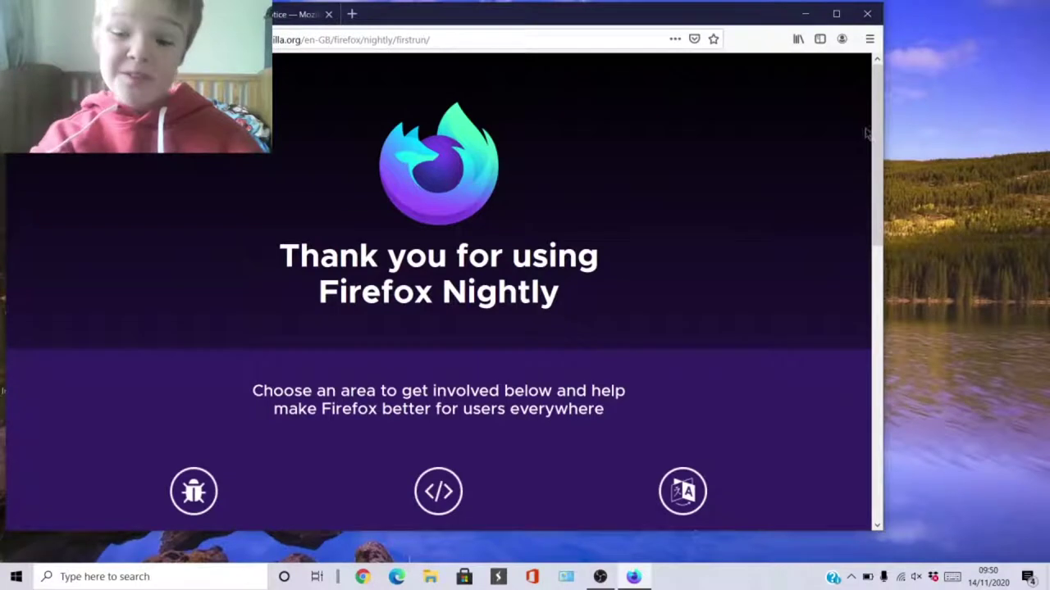
Choose Start coding in the first-run page's Code section.
{"action": "left_click_drag", "start_coordinate": [874, 104], "coordinate": [848, 269]}
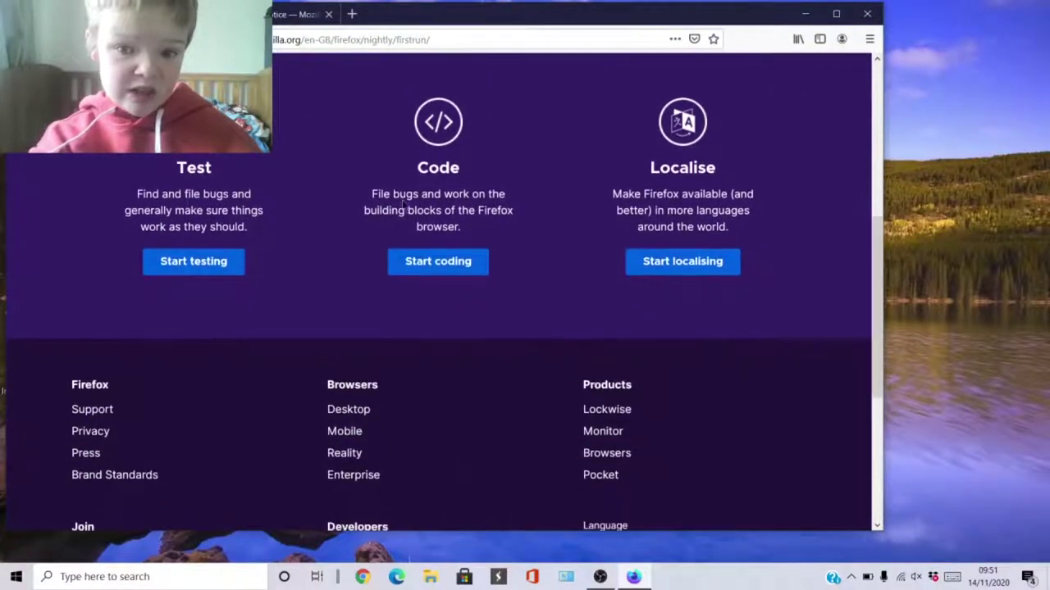
{"action": "left_click", "coordinate": [440, 266]}
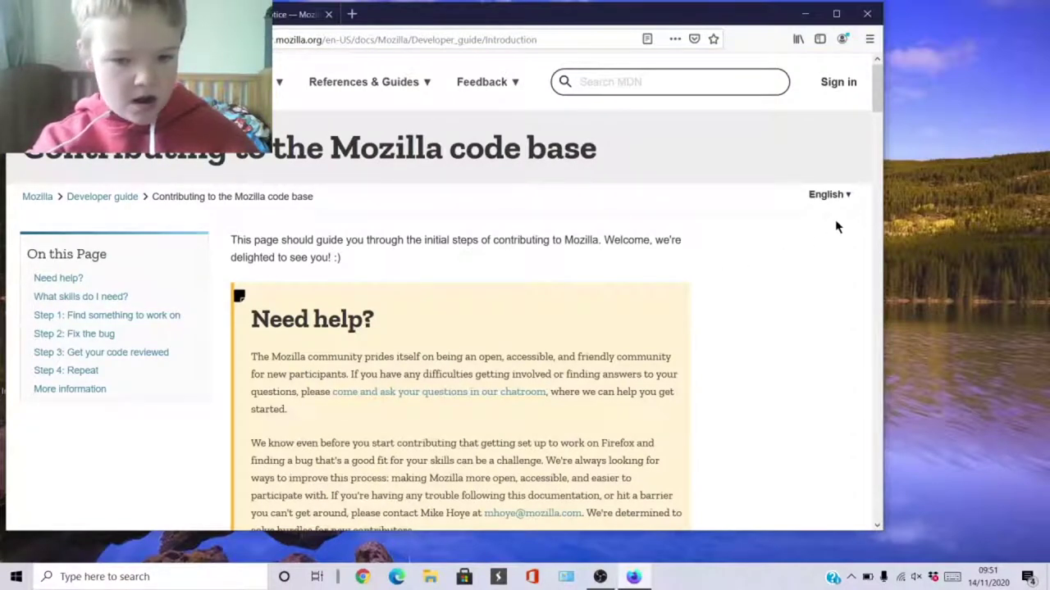
Reveal the hidden notification-area icons and open the OBS tray menu.
{"action": "left_click_drag", "start_coordinate": [880, 94], "coordinate": [863, 7]}
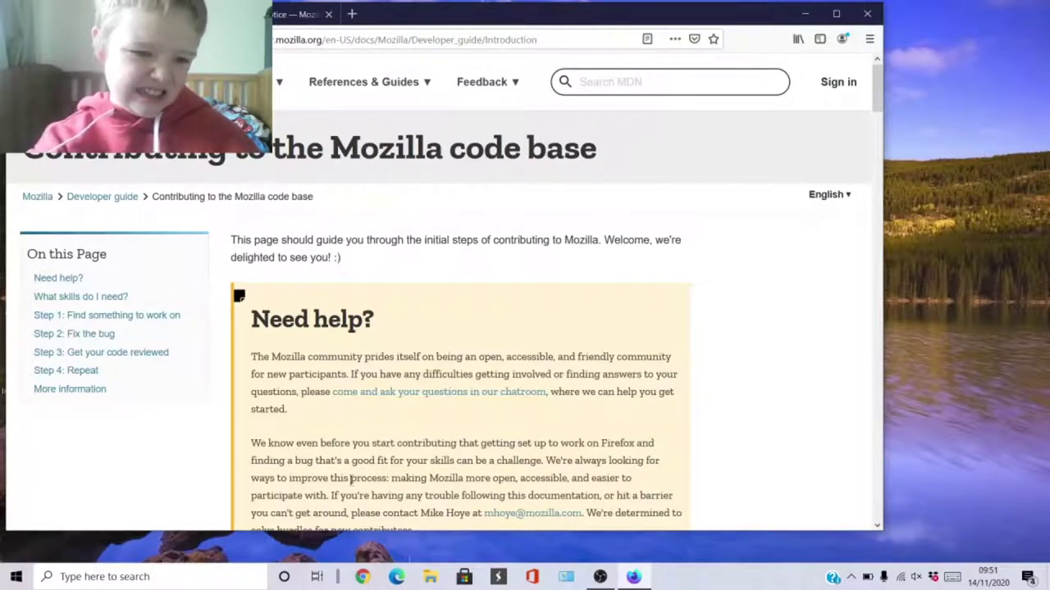
{"action": "left_click", "coordinate": [851, 577]}
{"action": "right_click", "coordinate": [823, 551]}
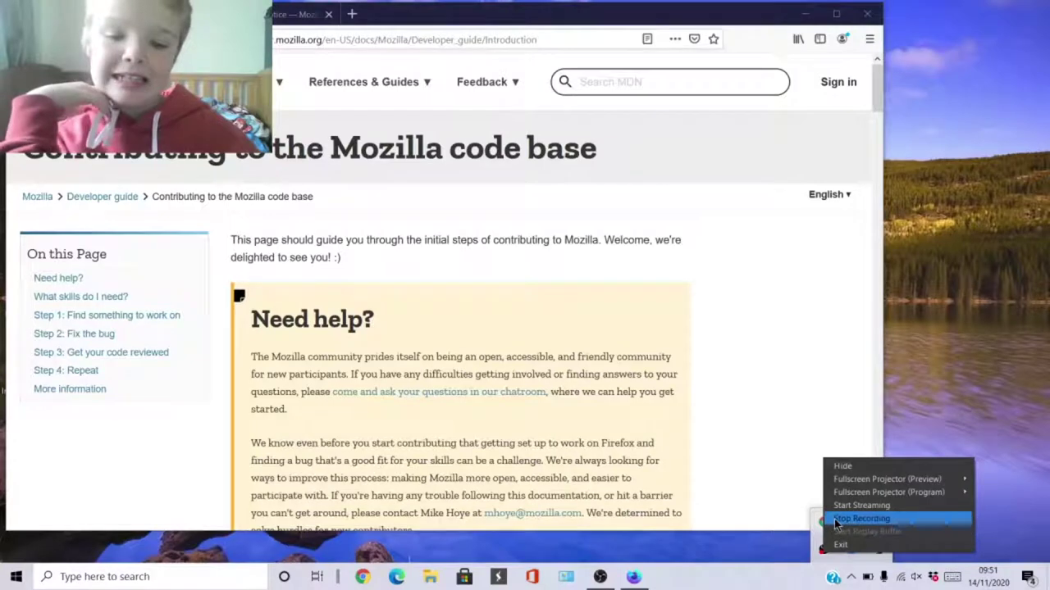
Stop the recording and maximize the Firefox Nightly window.
{"action": "left_click", "coordinate": [599, 577]}
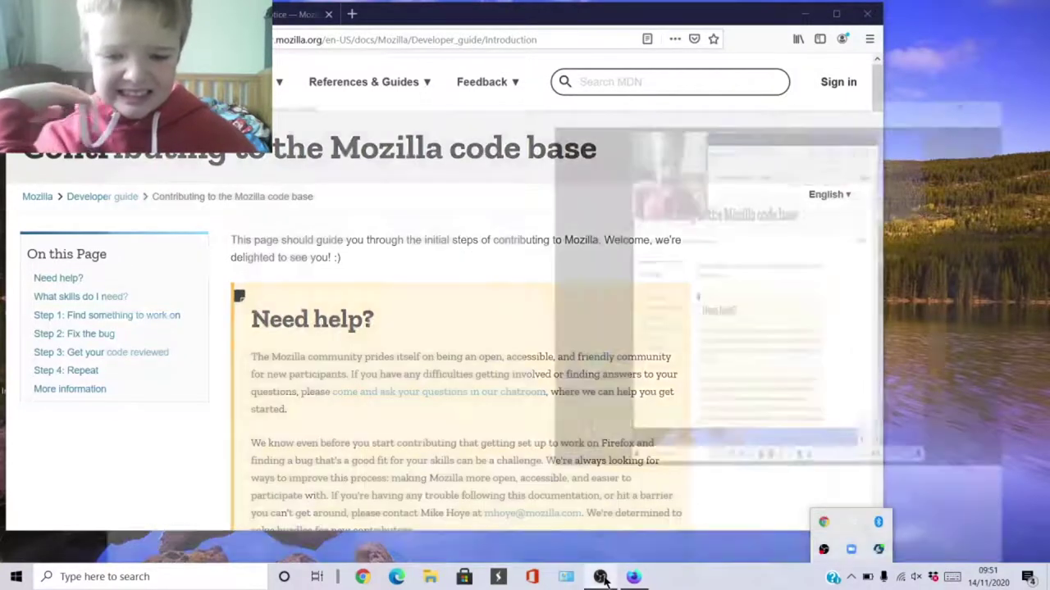
{"action": "left_click", "coordinate": [958, 485]}
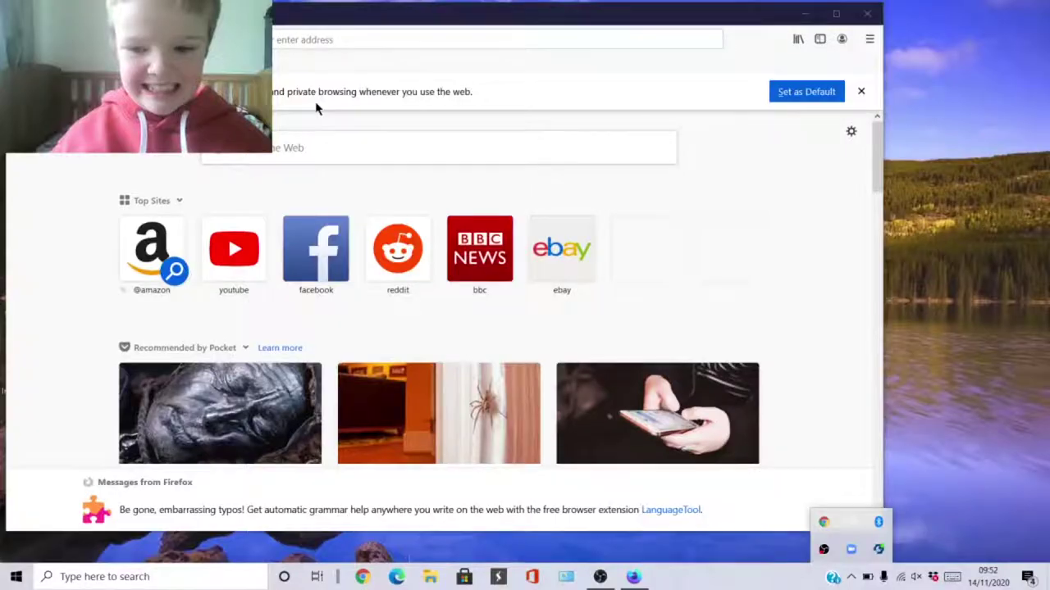
{"action": "left_click", "coordinate": [344, 39]}
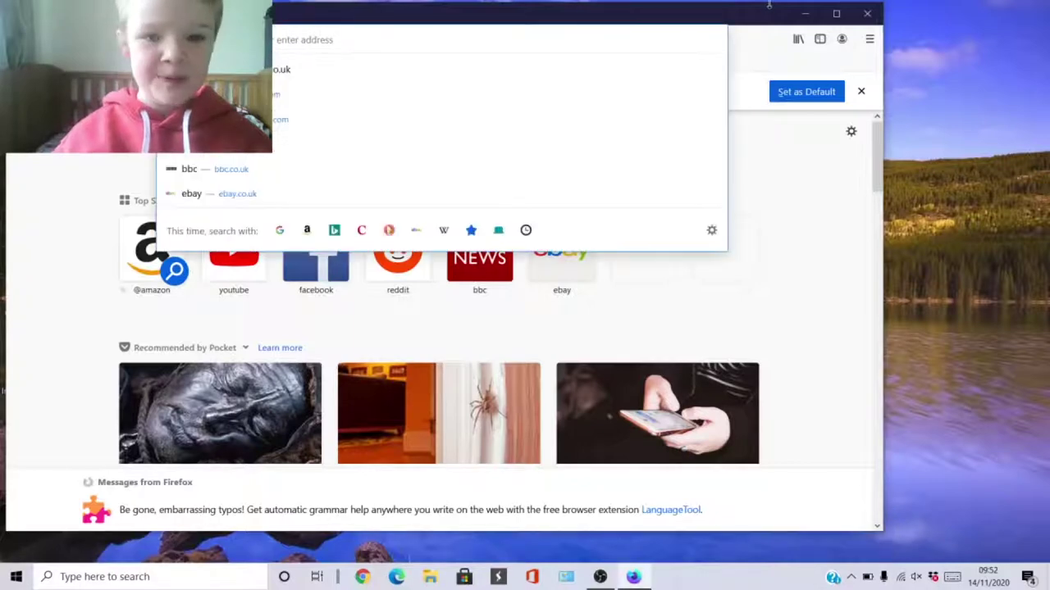
{"action": "left_click", "coordinate": [836, 13]}
Go to google.com, accept the cookie notice, and use I'm Feeling Artistic.
{"action": "left_click", "coordinate": [377, 29]}
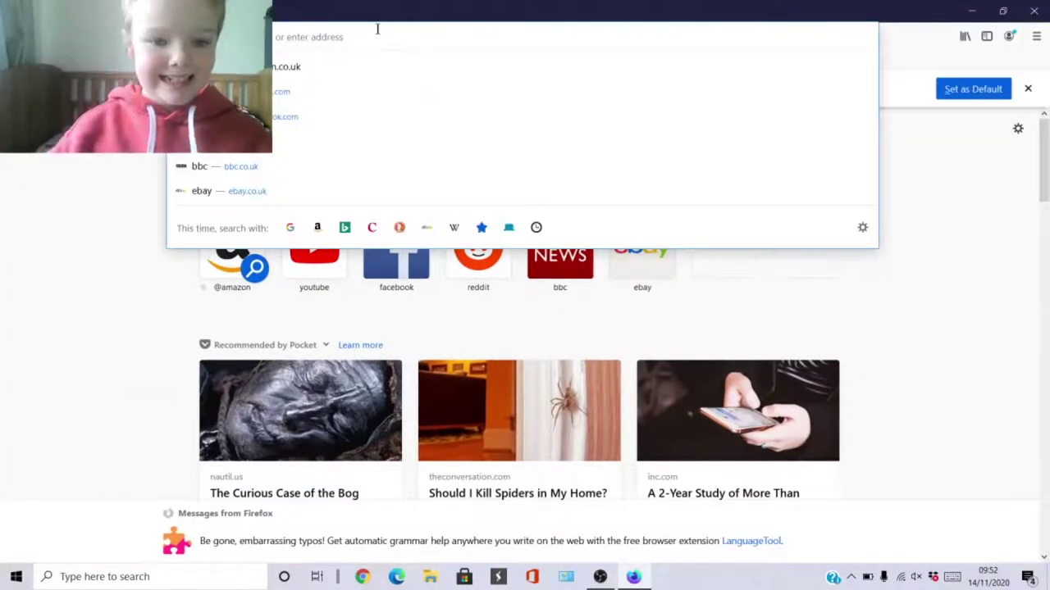
{"action": "type", "text": "google"}
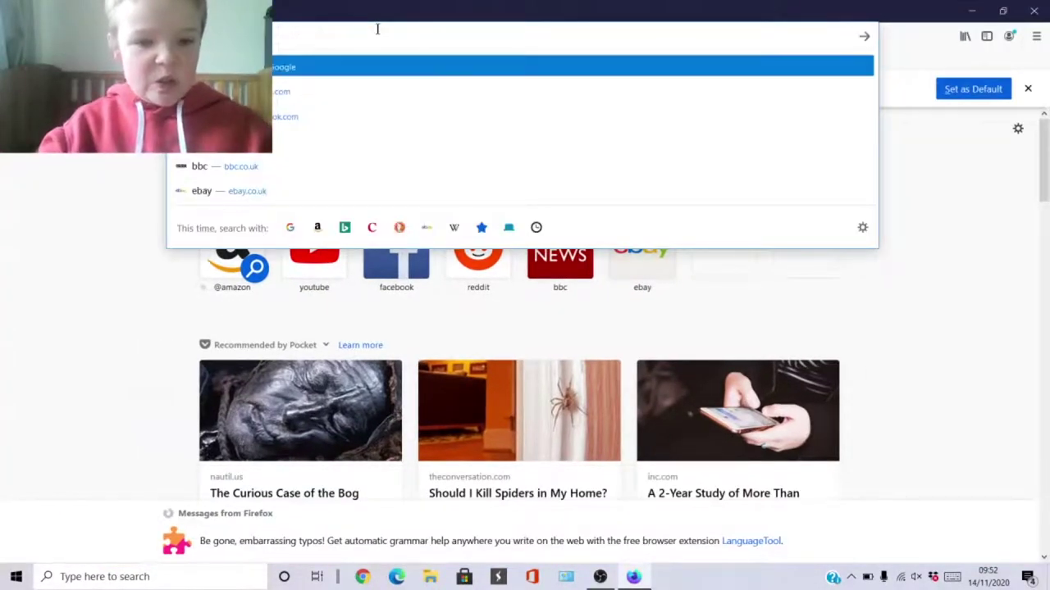
{"action": "type", "text": ".com"}
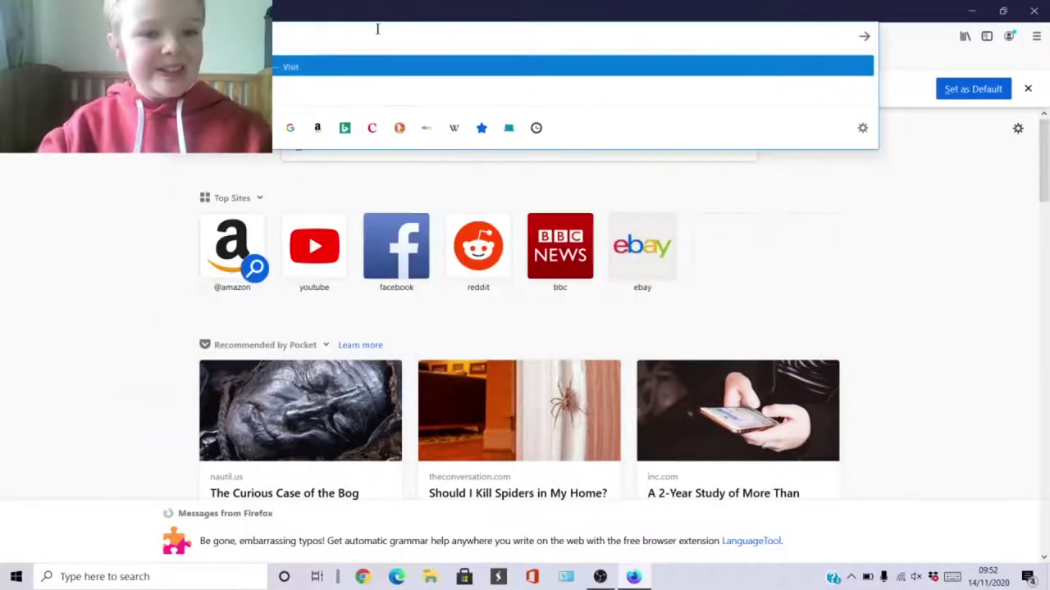
{"action": "key", "text": "Return"}
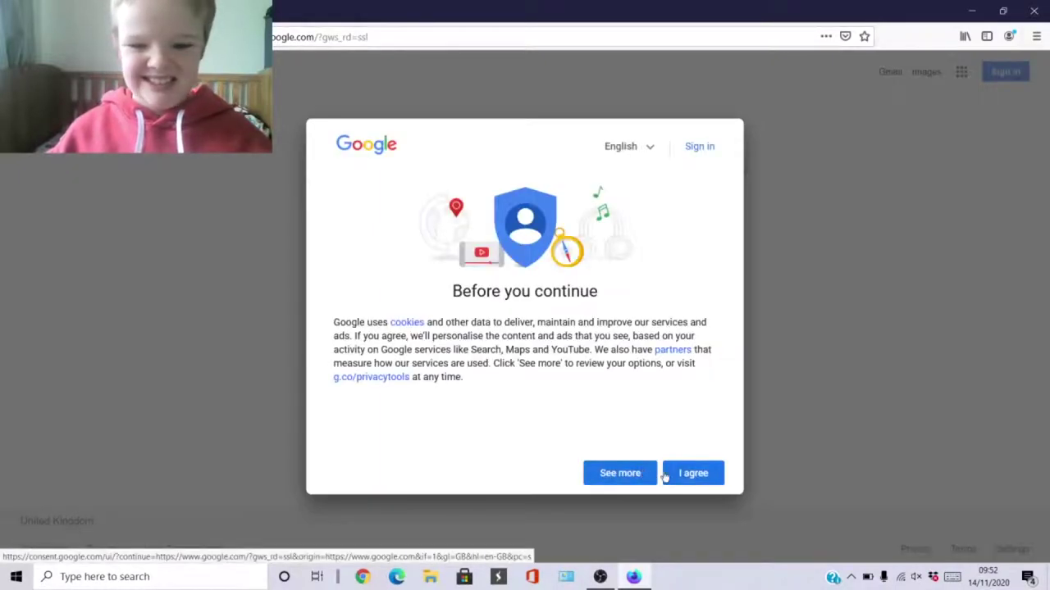
{"action": "left_click", "coordinate": [664, 476]}
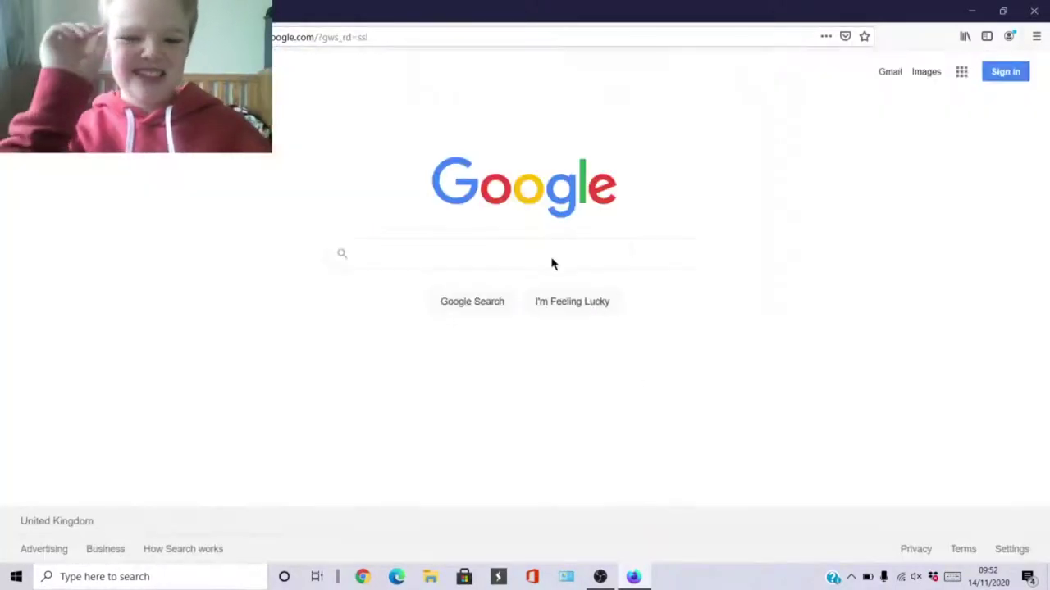
{"action": "left_click", "coordinate": [548, 301]}
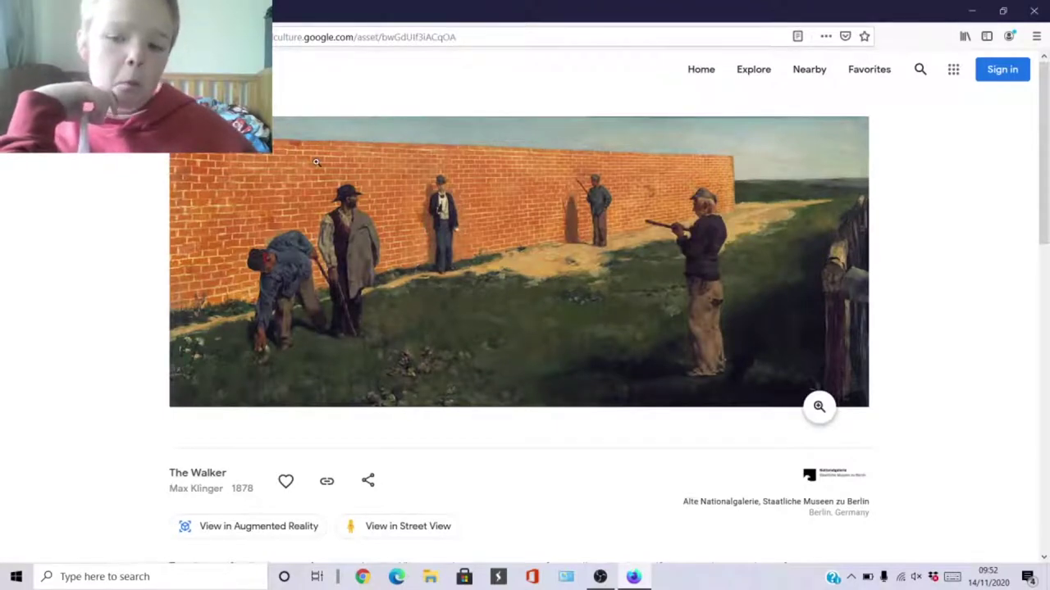
Google 'i'm feeling lucky' from the address bar and open the I'm Feeling Lucky extension's store listing.
{"action": "left_click", "coordinate": [371, 37]}
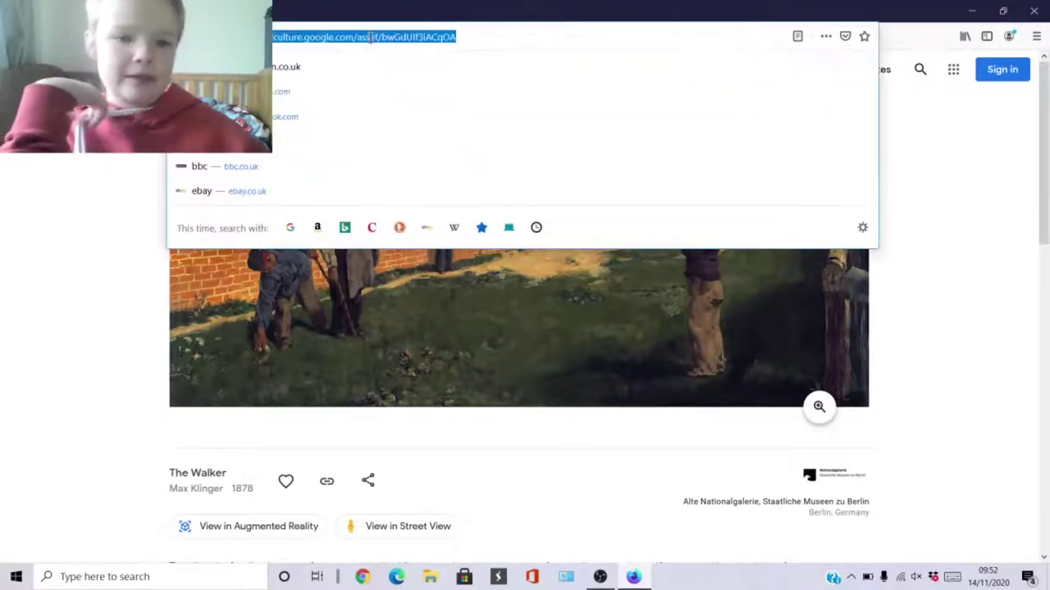
{"action": "type", "text": "'m fe"}
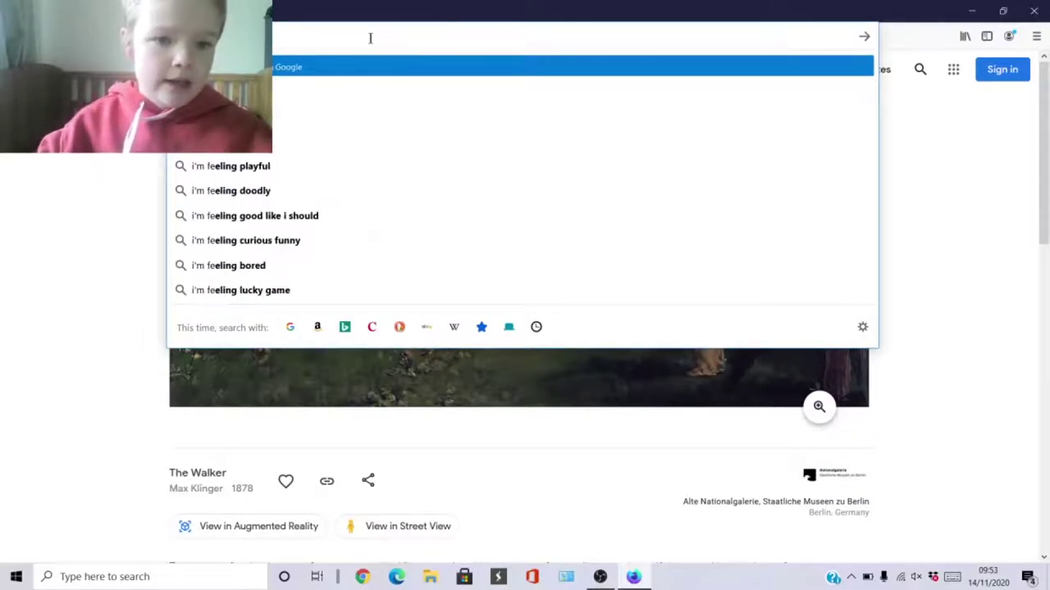
{"action": "key", "text": "Down"}
{"action": "key", "text": "Down"}
{"action": "key", "text": "Return"}
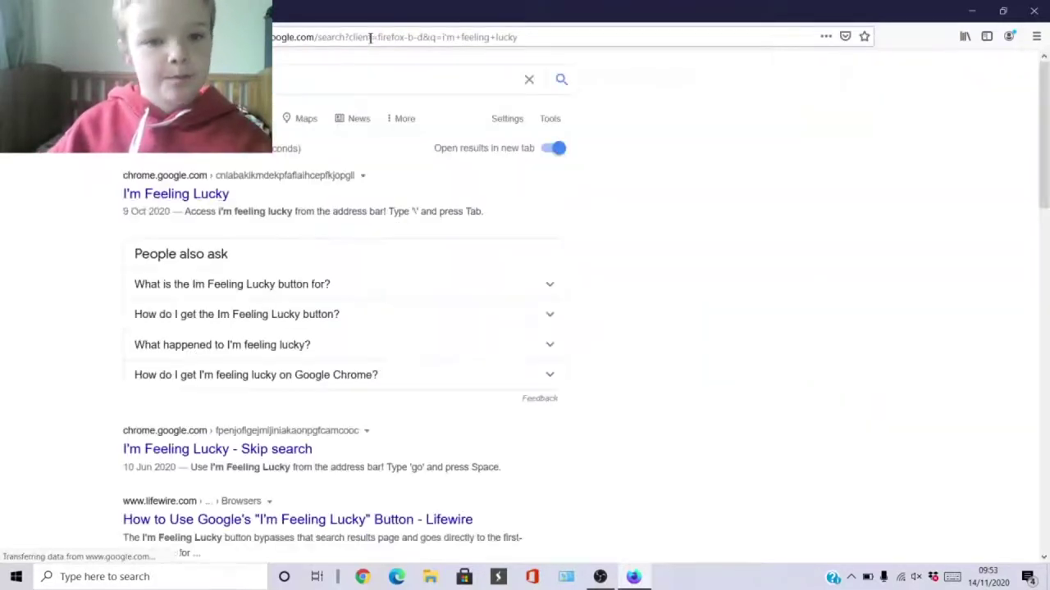
{"action": "left_click", "coordinate": [166, 195]}
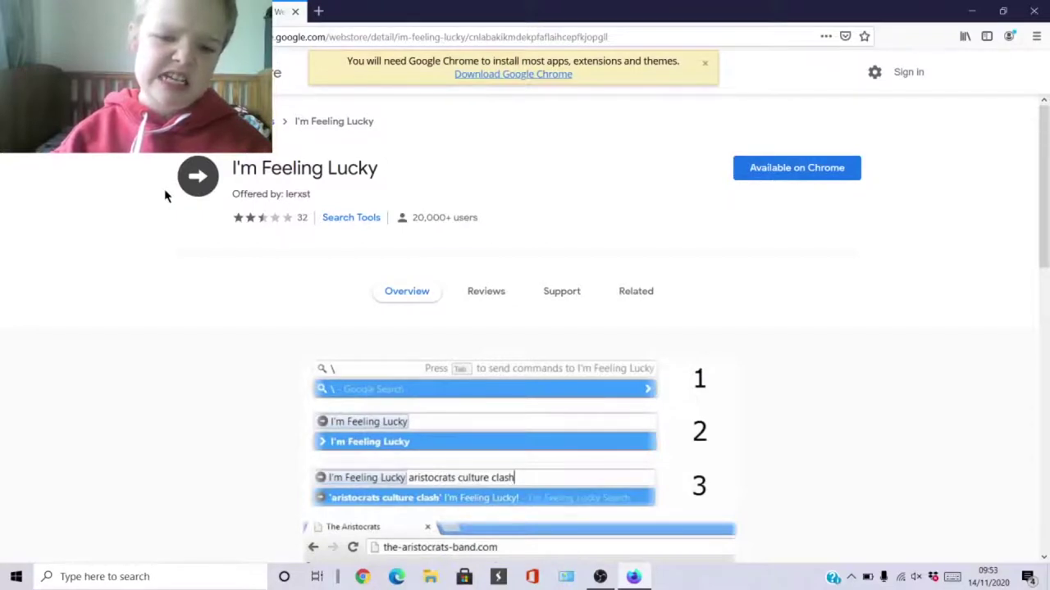
Close the store tab, then open and close the 'I'm Feeling Lucky - Skip search' store page.
{"action": "left_click", "coordinate": [297, 10]}
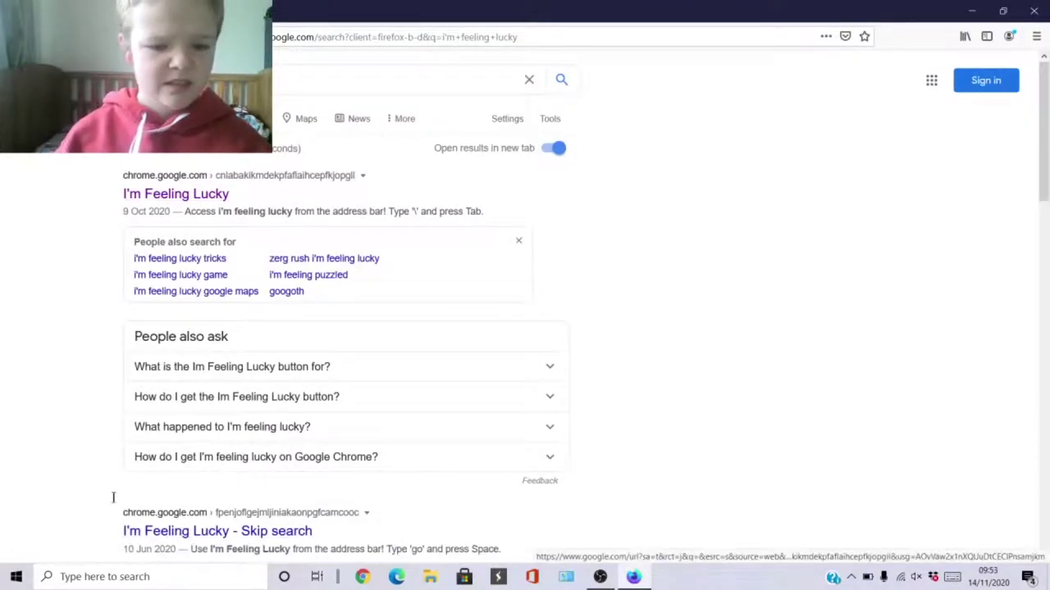
{"action": "scroll", "coordinate": [113, 497], "scroll_direction": "down", "scroll_amount": 3}
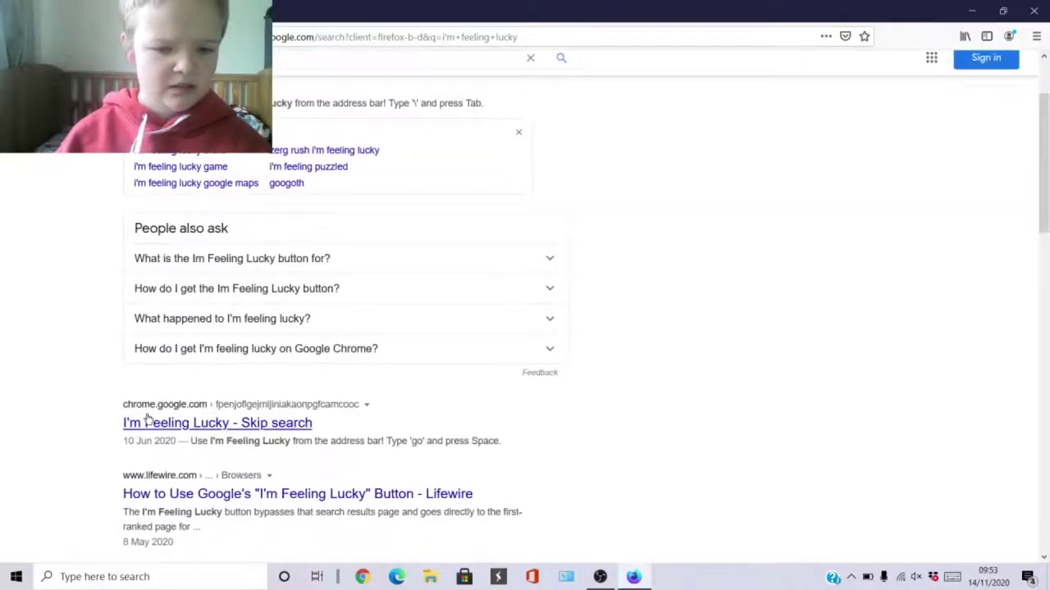
{"action": "left_click", "coordinate": [148, 421]}
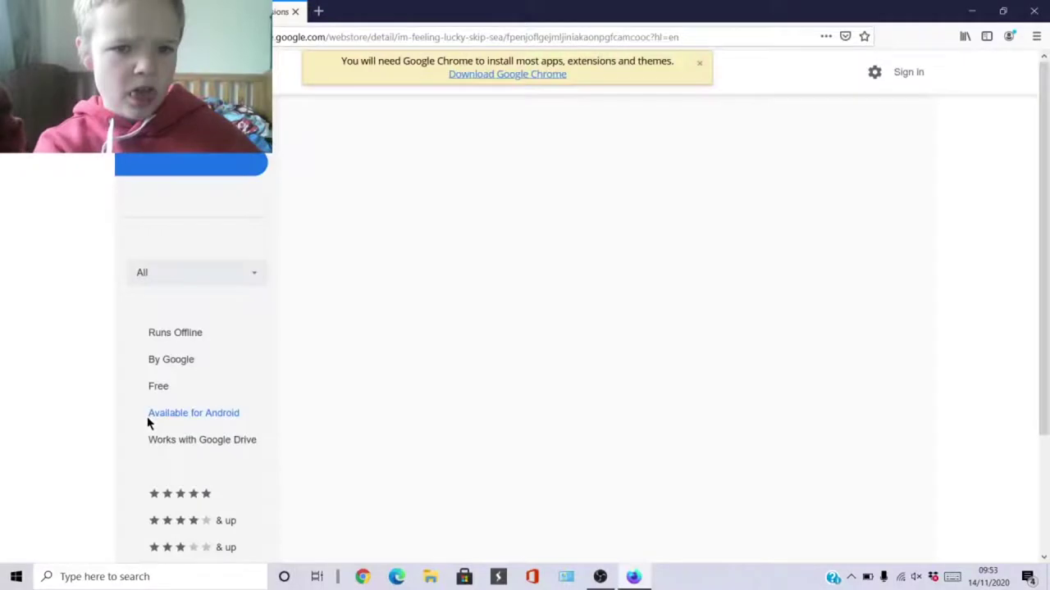
{"action": "left_click", "coordinate": [295, 12]}
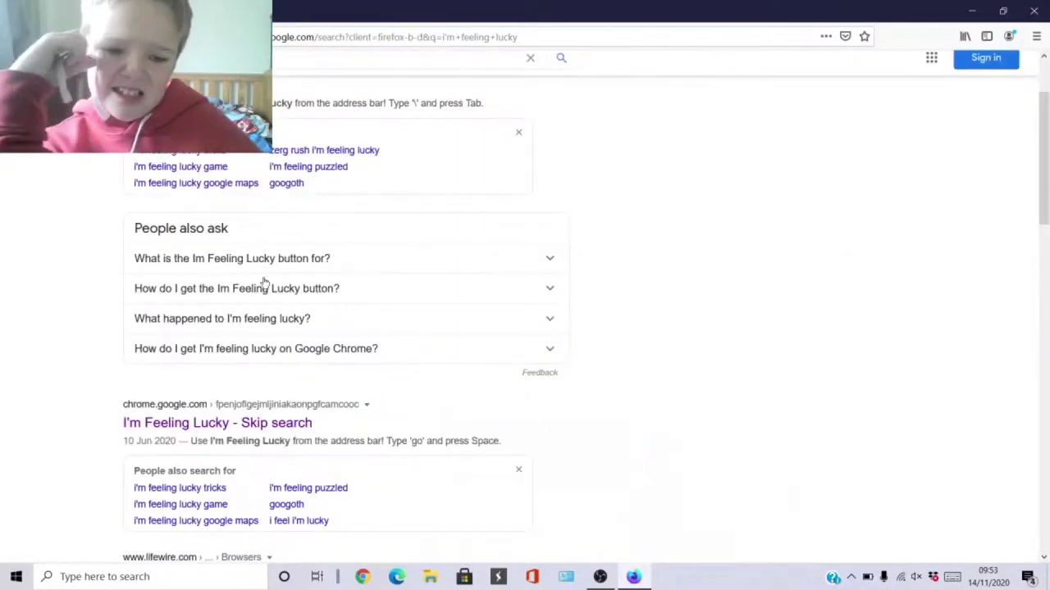
Enter youtube.com into the address bar.
{"action": "left_click", "coordinate": [851, 578]}
{"action": "left_click", "coordinate": [851, 578]}
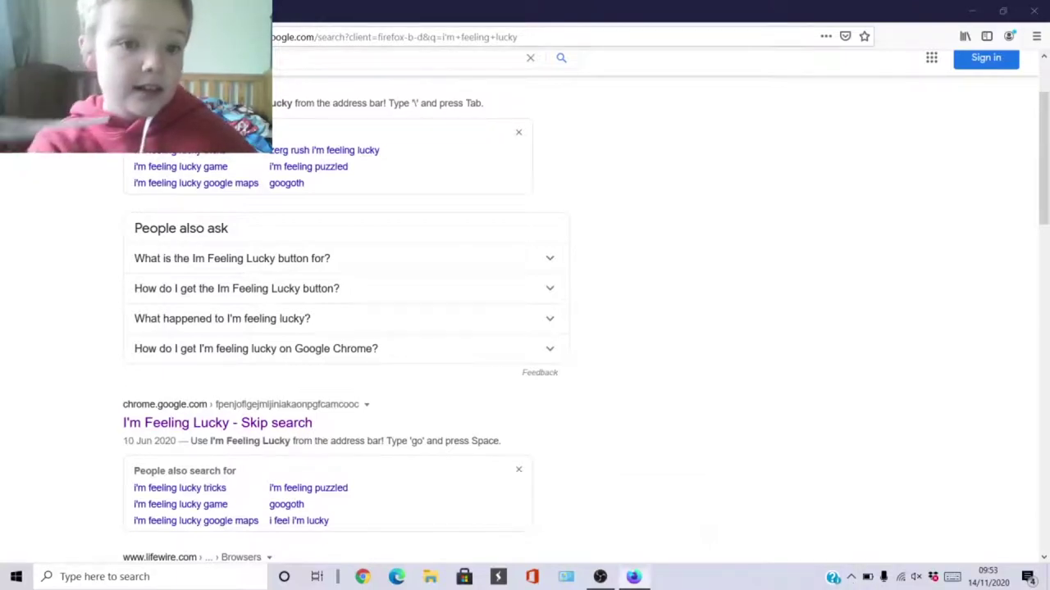
{"action": "key", "text": "ctrl+l"}
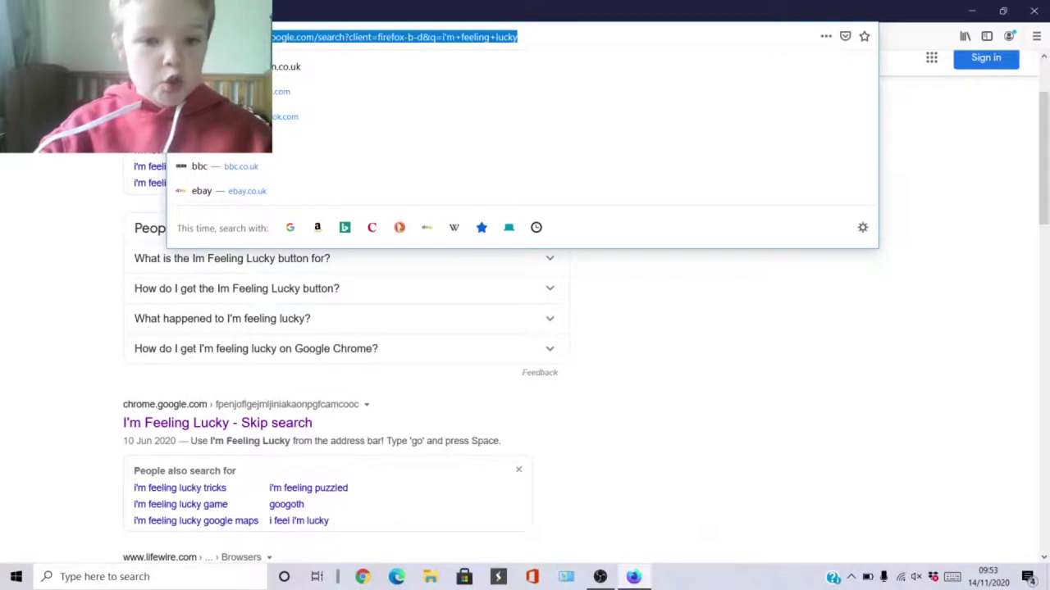
{"action": "type", "text": "youtube"}
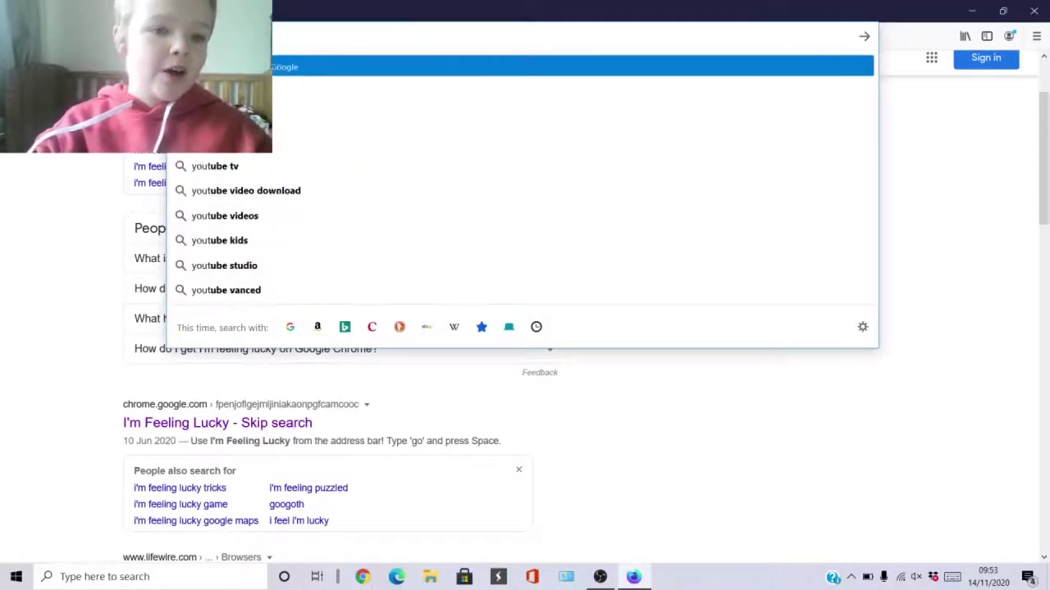
{"action": "type", "text": ".com"}
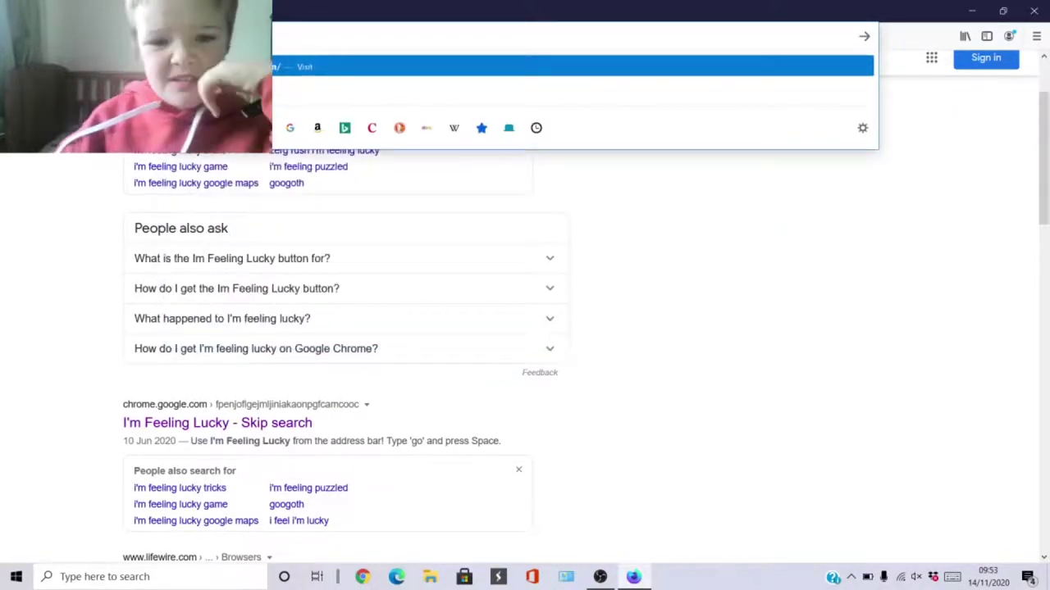
Load youtube.com, toggle Work Offline, decline the sign-in prompt, and reload YouTube online.
{"action": "key", "text": "Return"}
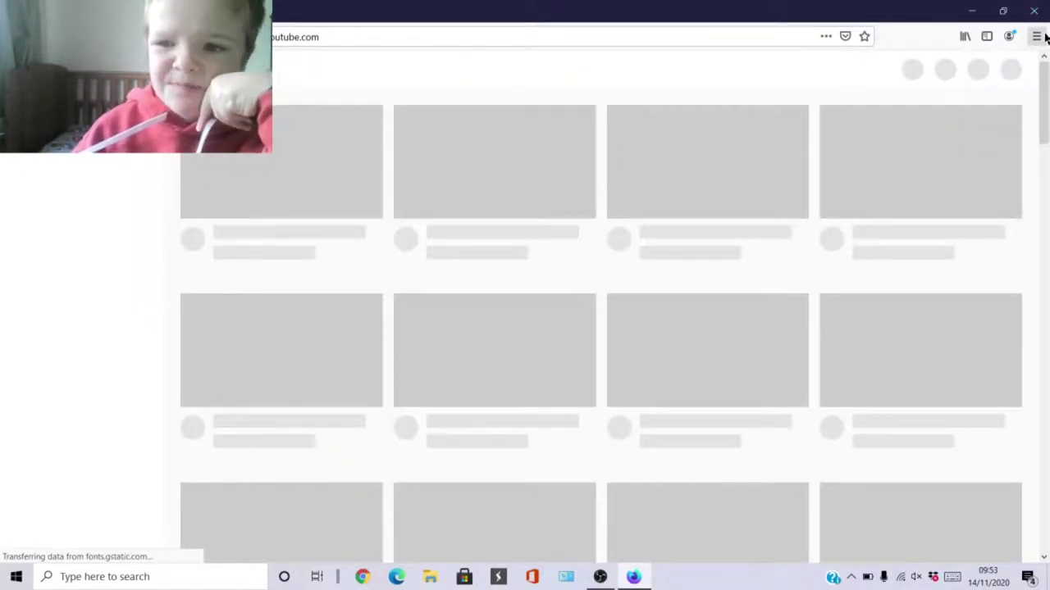
{"action": "left_click", "coordinate": [1040, 37]}
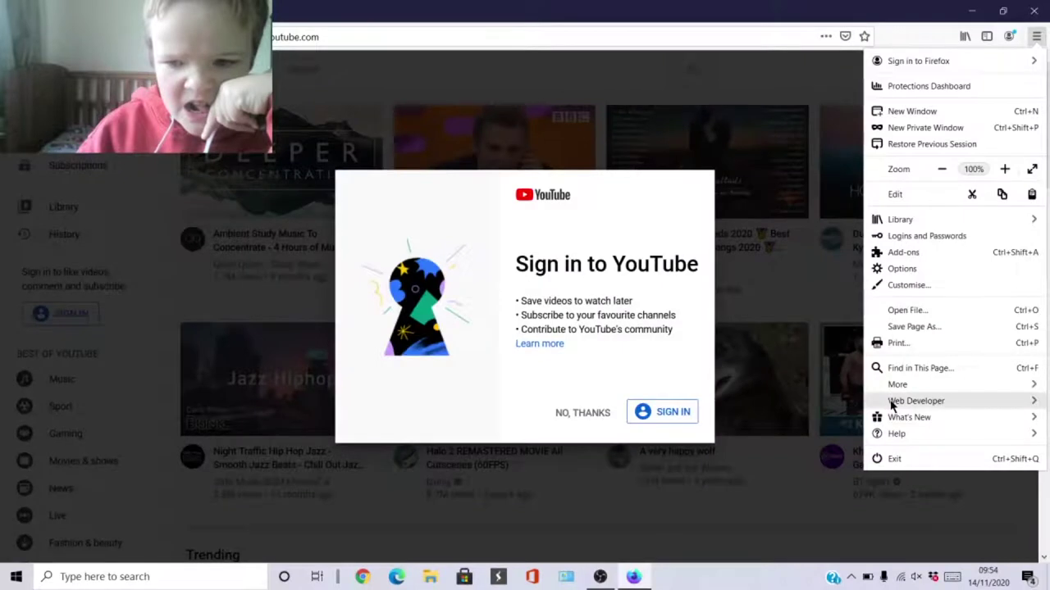
{"action": "left_click", "coordinate": [892, 402]}
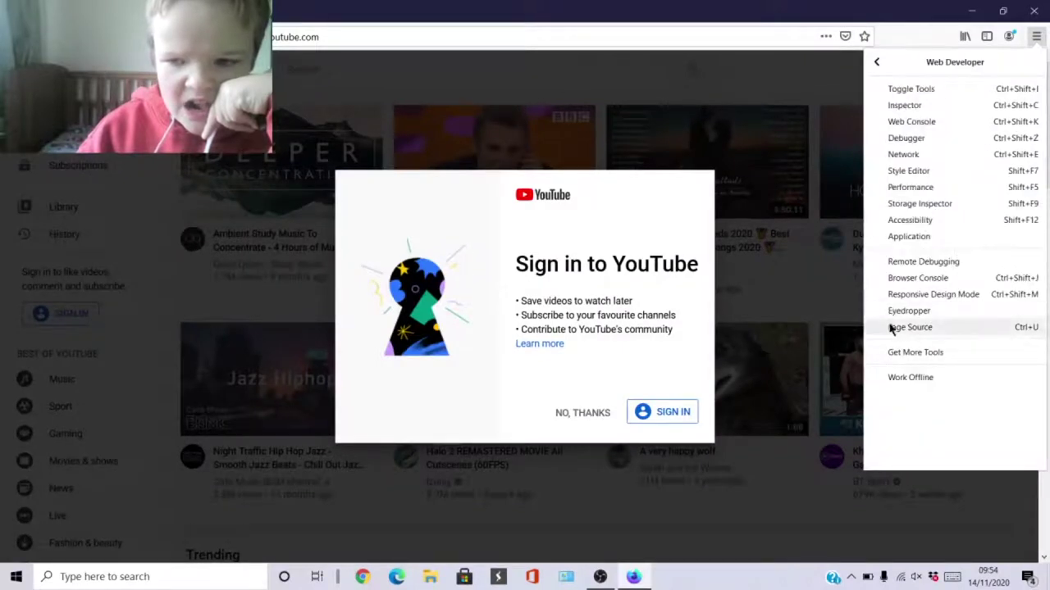
{"action": "left_click", "coordinate": [901, 379]}
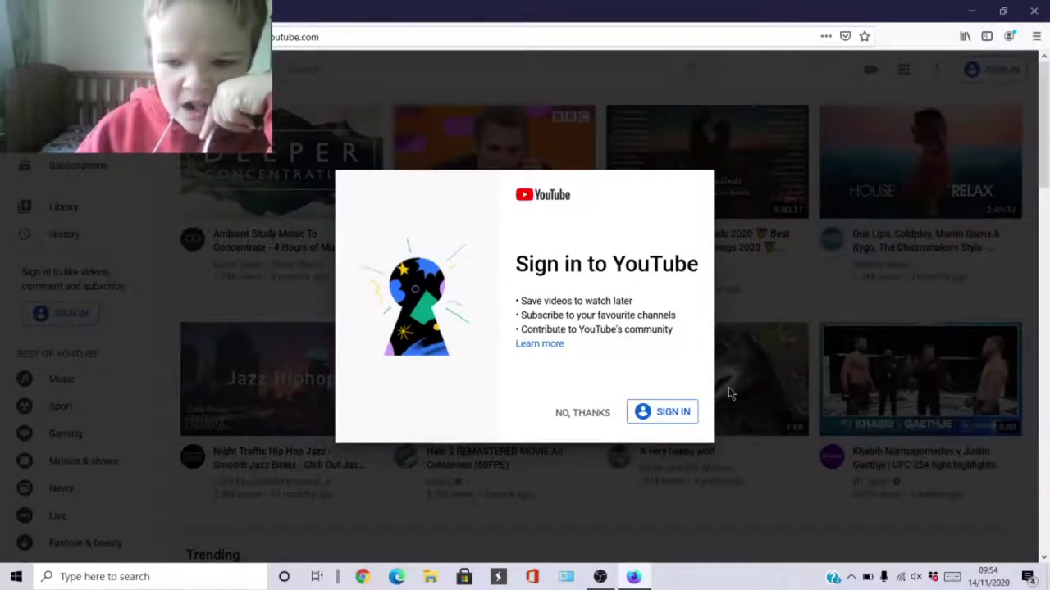
{"action": "left_click", "coordinate": [588, 412]}
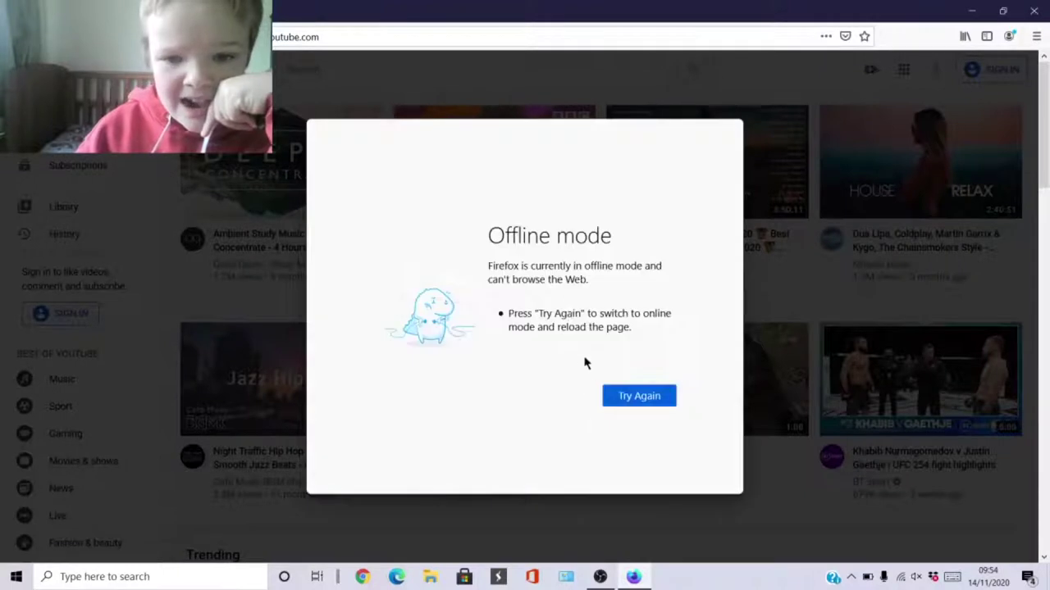
{"action": "left_click", "coordinate": [625, 393]}
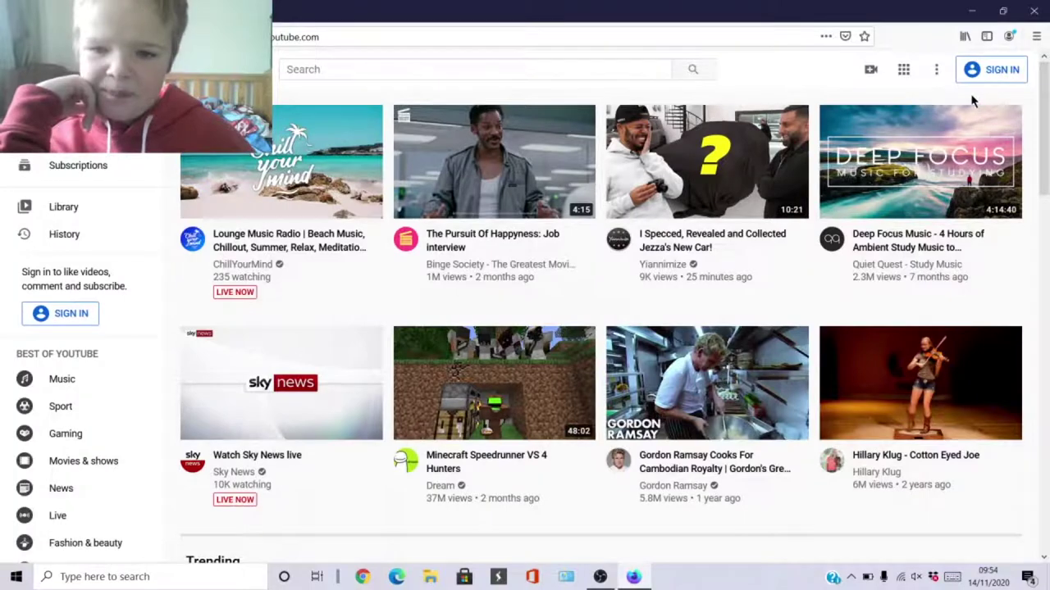
Agree to YouTube's 'Before you continue' cookie dialog and scroll through the home page videos.
{"action": "scroll", "coordinate": [607, 328], "scroll_direction": "down", "scroll_amount": 3}
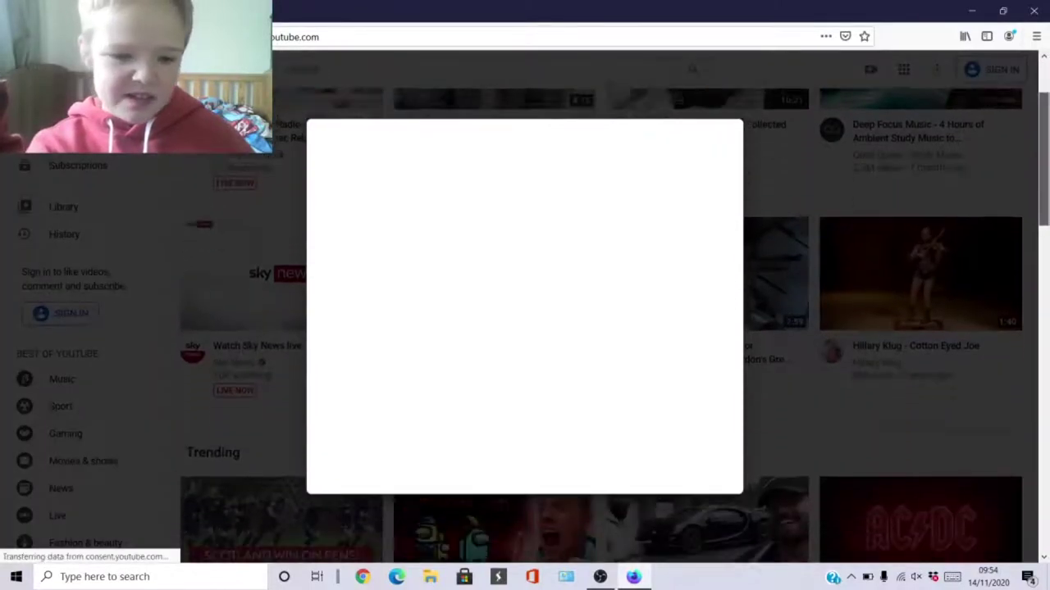
{"action": "scroll", "coordinate": [550, 388], "scroll_direction": "down", "scroll_amount": 3}
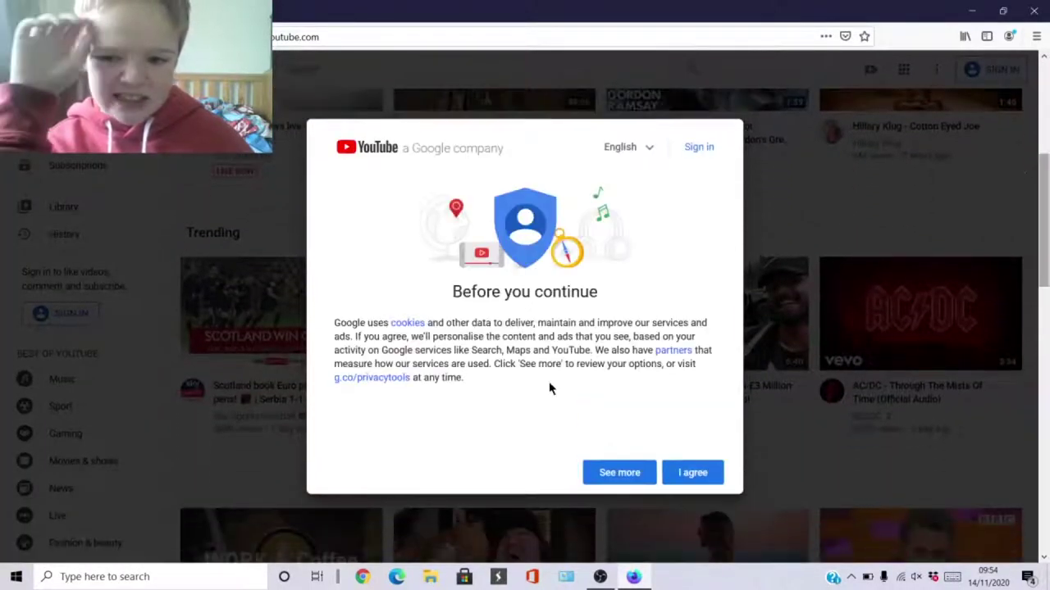
{"action": "left_click", "coordinate": [689, 473]}
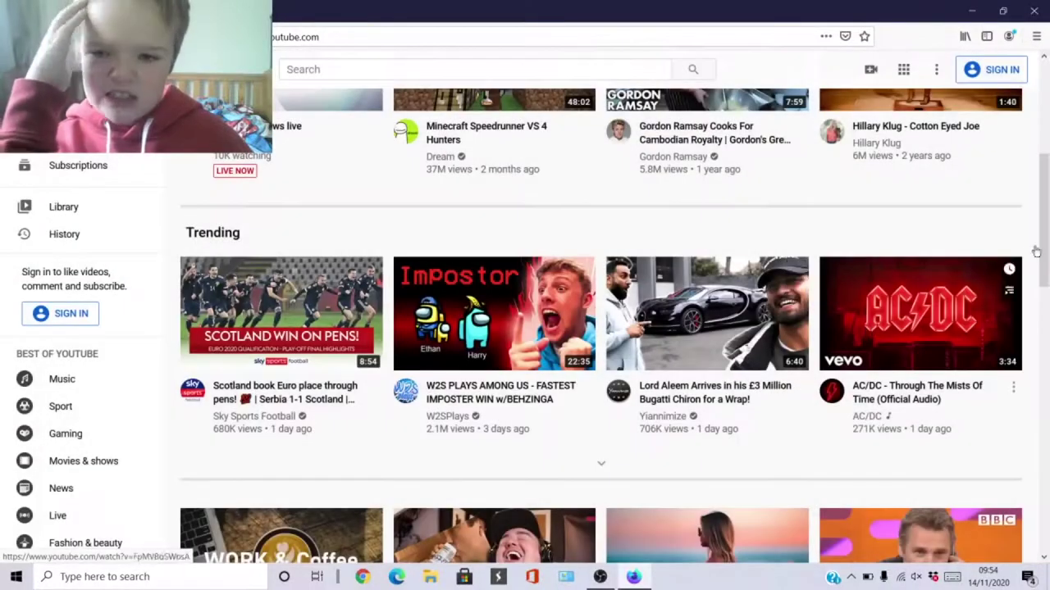
{"action": "scroll", "coordinate": [776, 405], "scroll_direction": "down", "scroll_amount": 1}
{"action": "left_click_drag", "start_coordinate": [1044, 264], "coordinate": [1031, 469]}
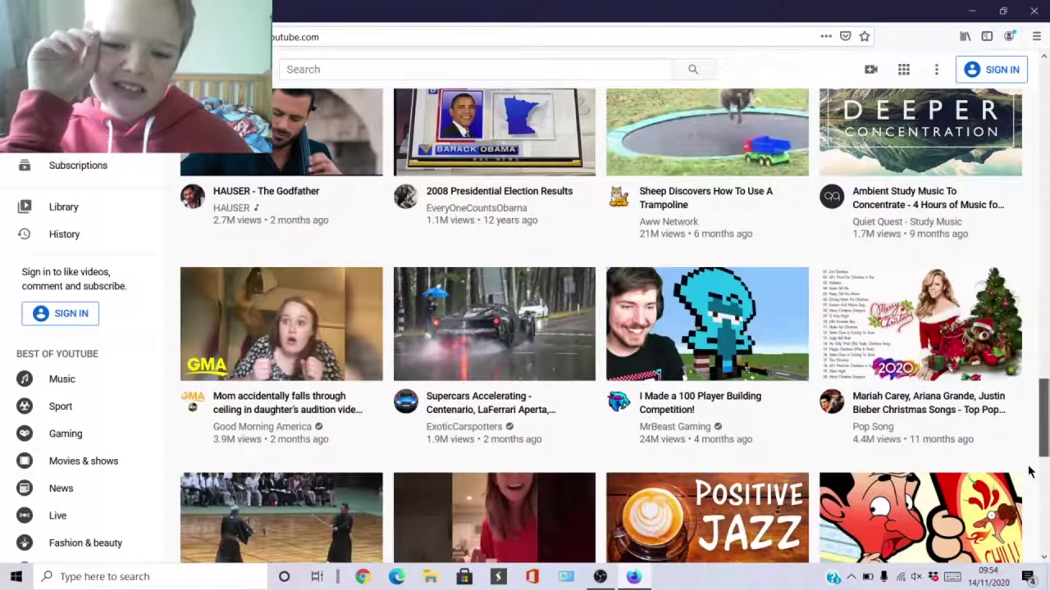
{"action": "left_click_drag", "start_coordinate": [1031, 472], "coordinate": [1043, 97]}
Search YouTube for 'Oliver Tapping' and open that channel.
{"action": "left_click", "coordinate": [413, 78]}
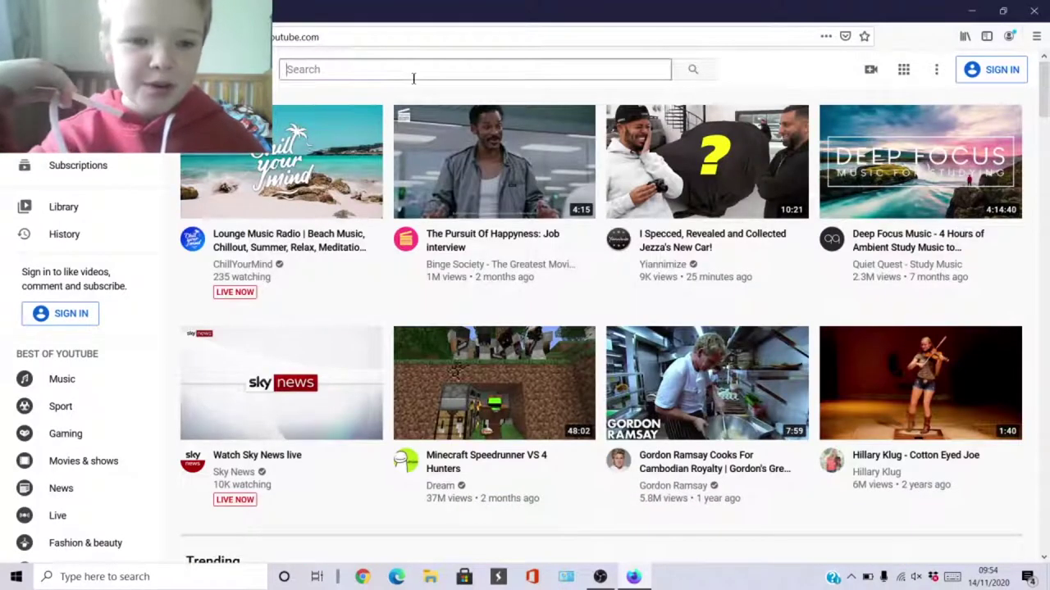
{"action": "type", "text": "Oliver"}
{"action": "key", "text": "Return"}
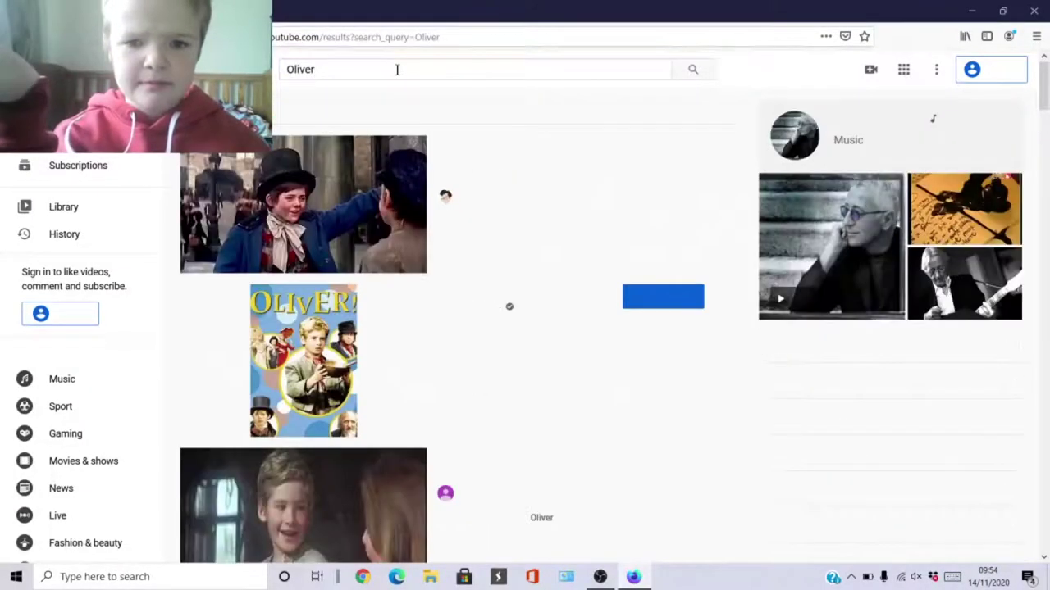
{"action": "left_click", "coordinate": [397, 70]}
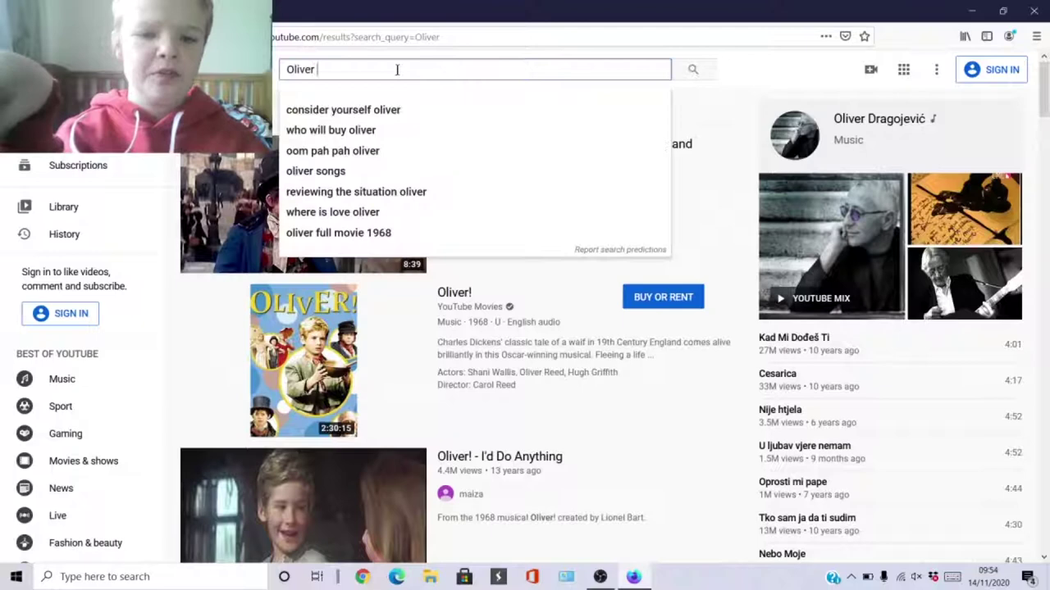
{"action": "type", "text": "T"}
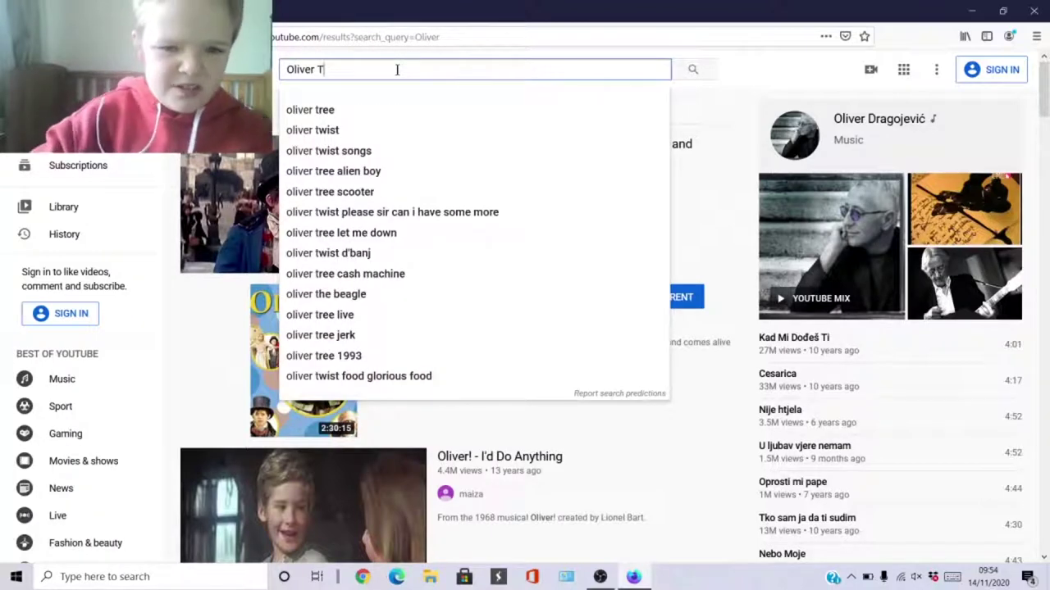
{"action": "type", "text": "apping"}
{"action": "key", "text": "Return"}
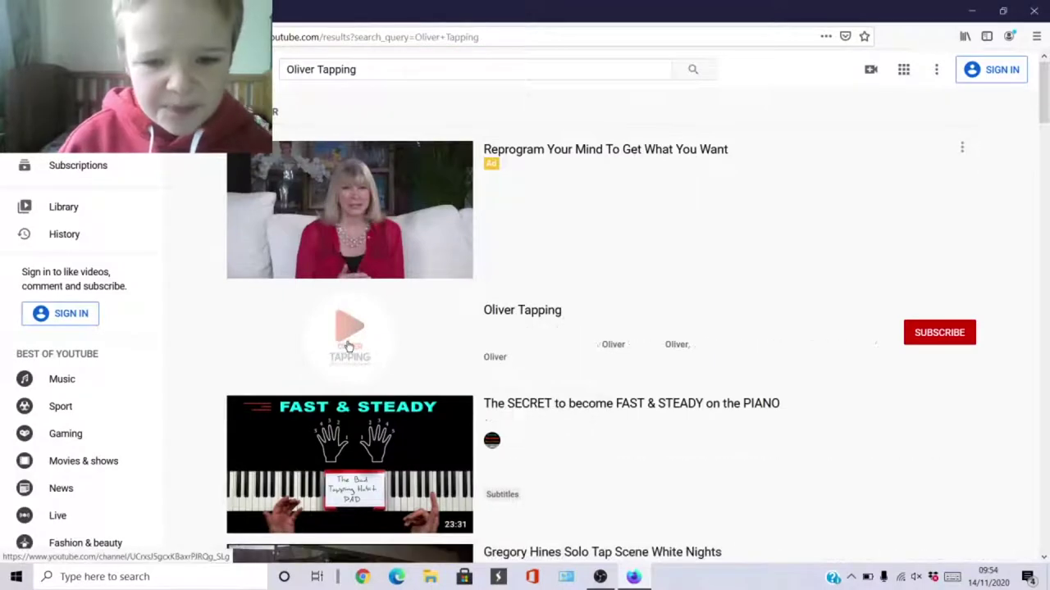
{"action": "left_click", "coordinate": [349, 347]}
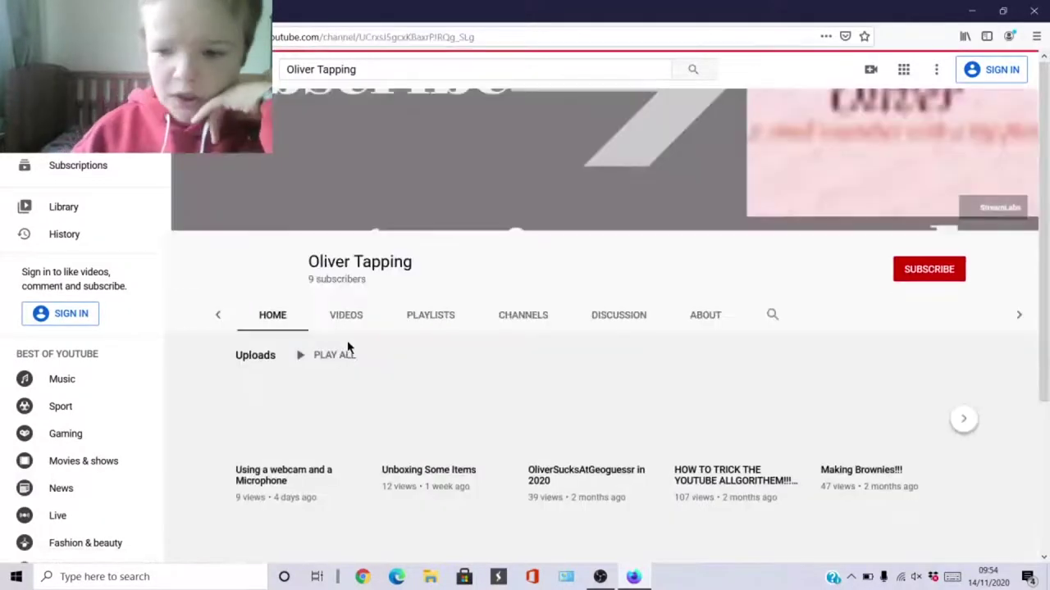
Browse the channel's Uploads row, then bring up the screen recorder's tray menu.
{"action": "scroll", "coordinate": [347, 349], "scroll_direction": "down", "scroll_amount": 3}
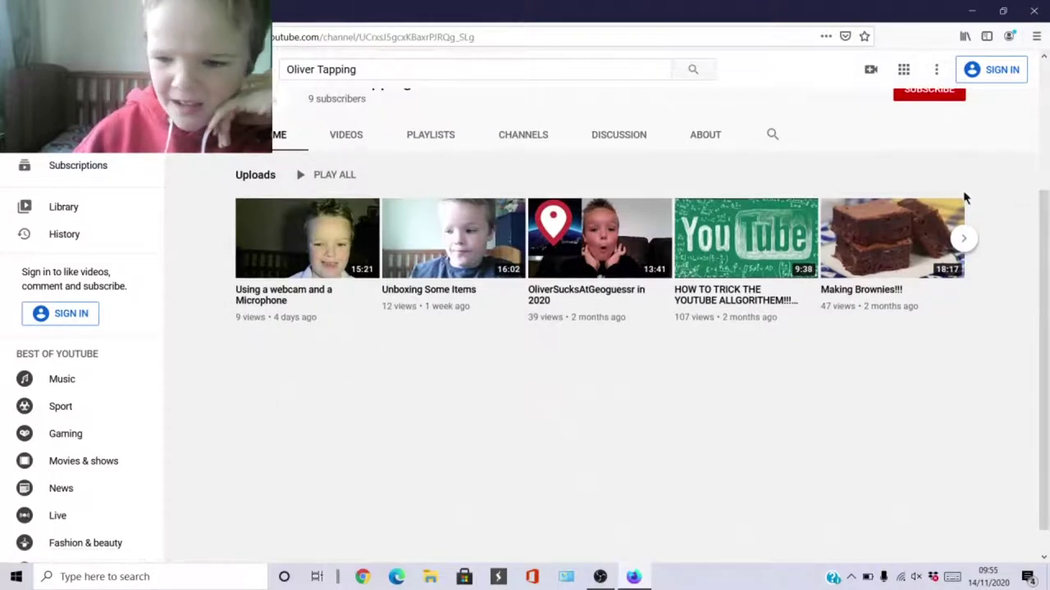
{"action": "left_click", "coordinate": [963, 243]}
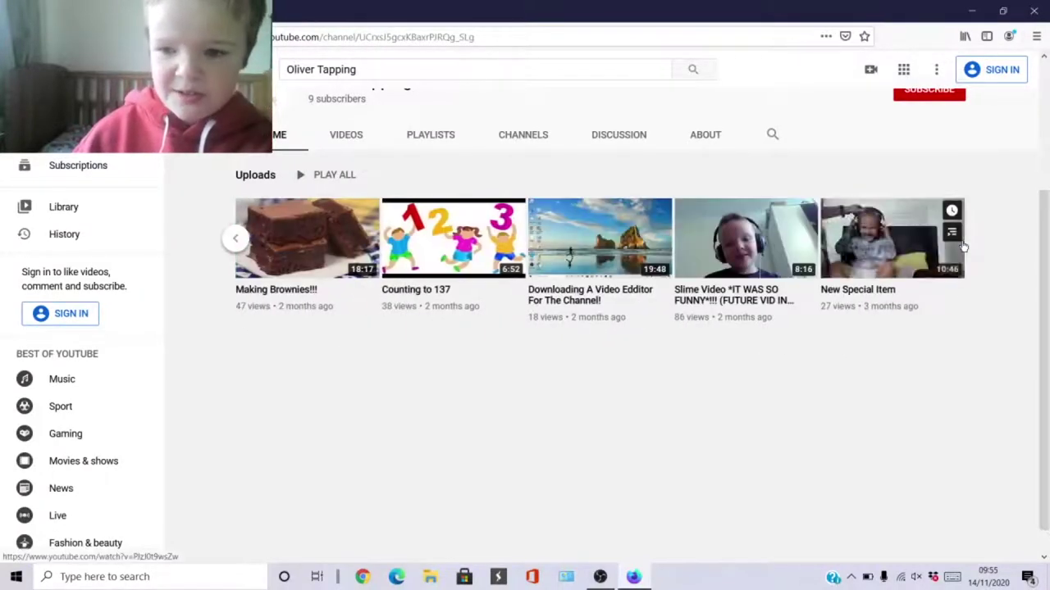
{"action": "scroll", "coordinate": [964, 246], "scroll_direction": "up", "scroll_amount": 1}
{"action": "scroll", "coordinate": [963, 246], "scroll_direction": "up", "scroll_amount": 2}
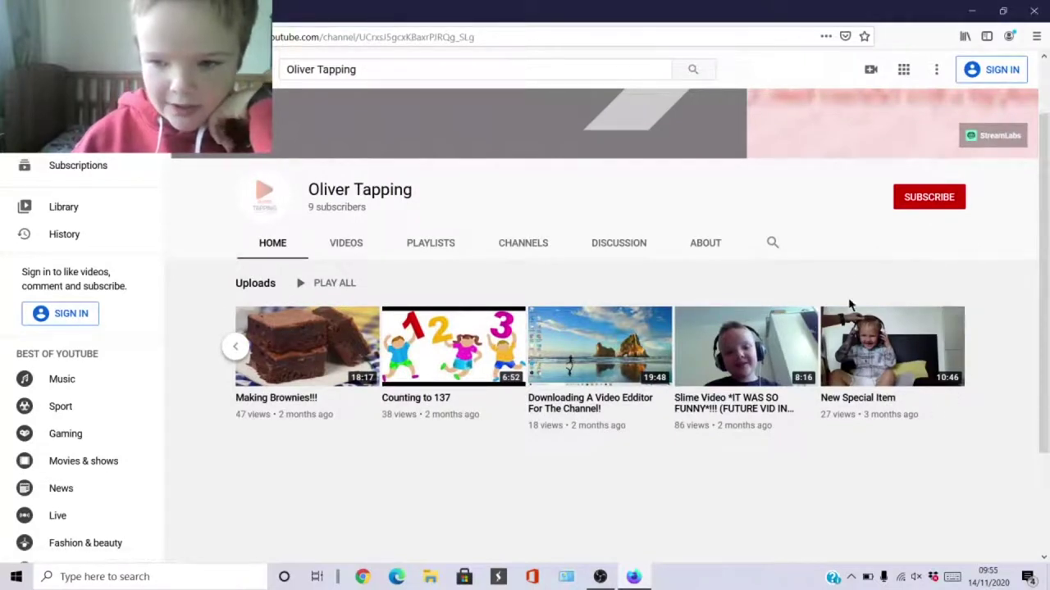
{"action": "mouse_move", "coordinate": [840, 354]}
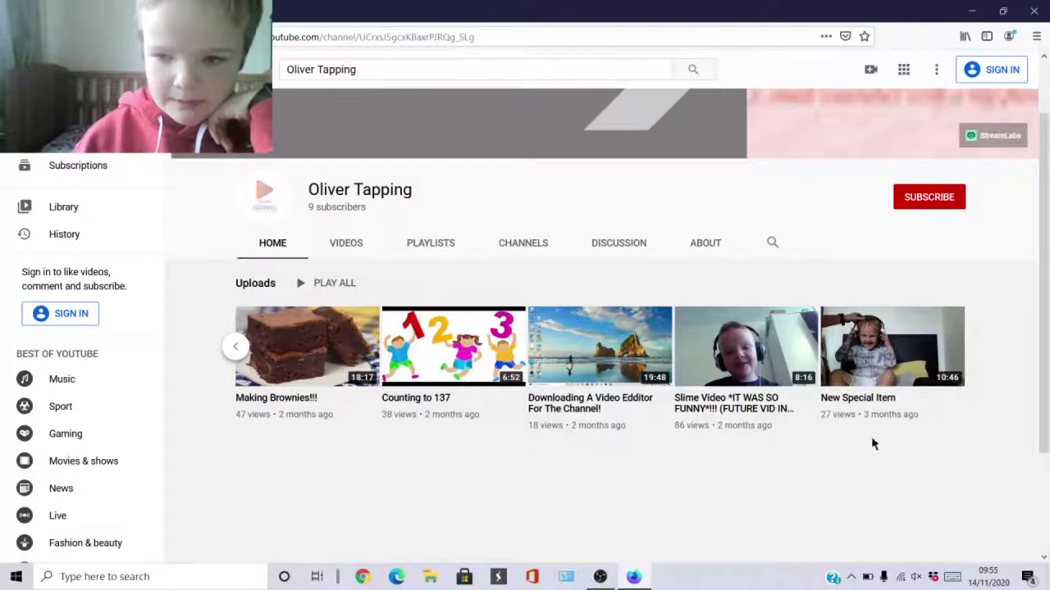
{"action": "left_click", "coordinate": [850, 577]}
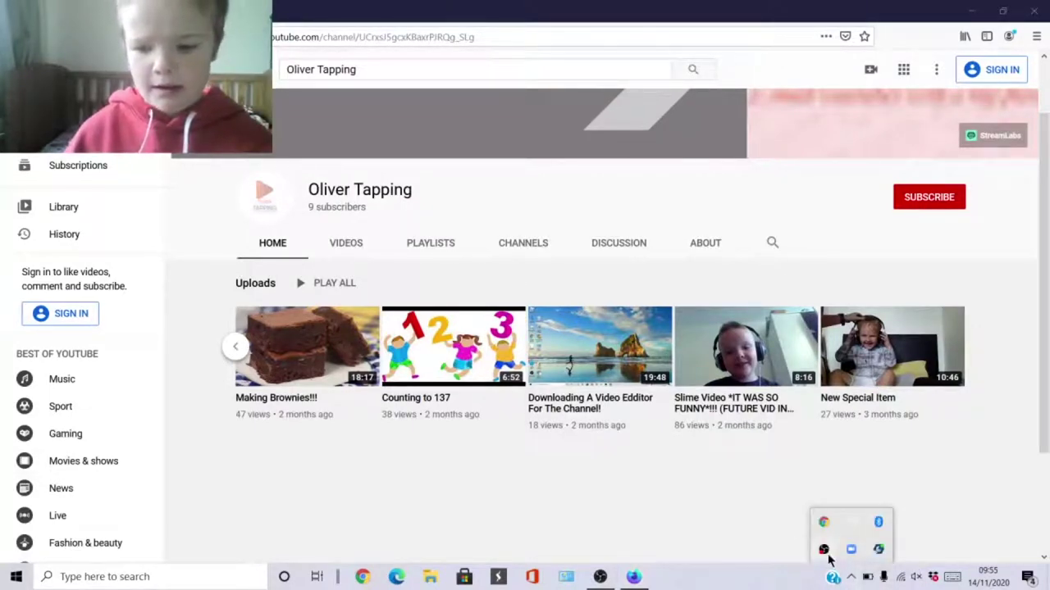
{"action": "right_click", "coordinate": [825, 553]}
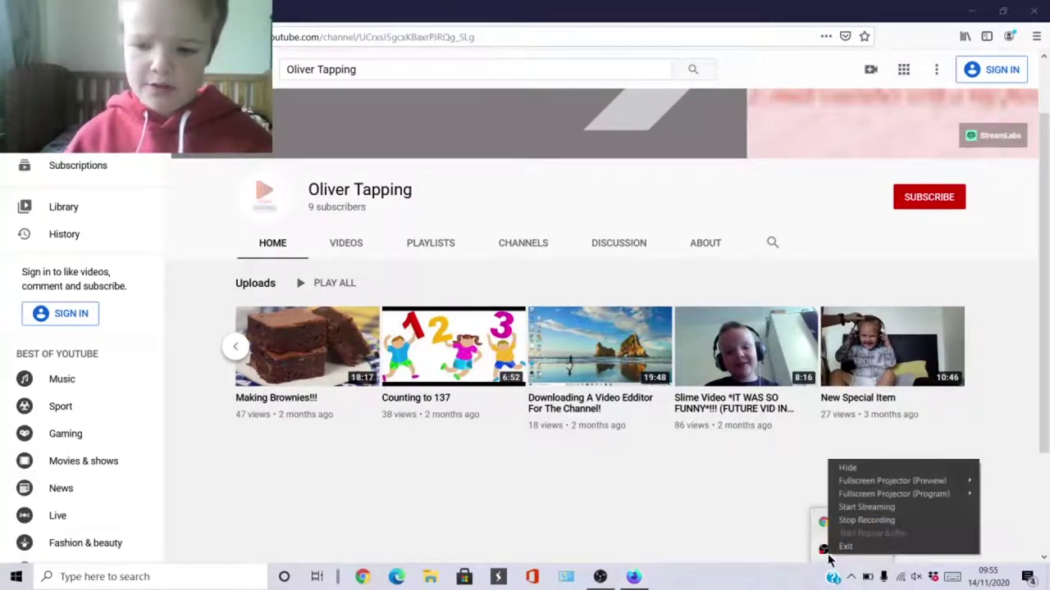
Stop the screen recording and open the channel's Videos list in YouTube Studio.
{"action": "left_click", "coordinate": [860, 521]}
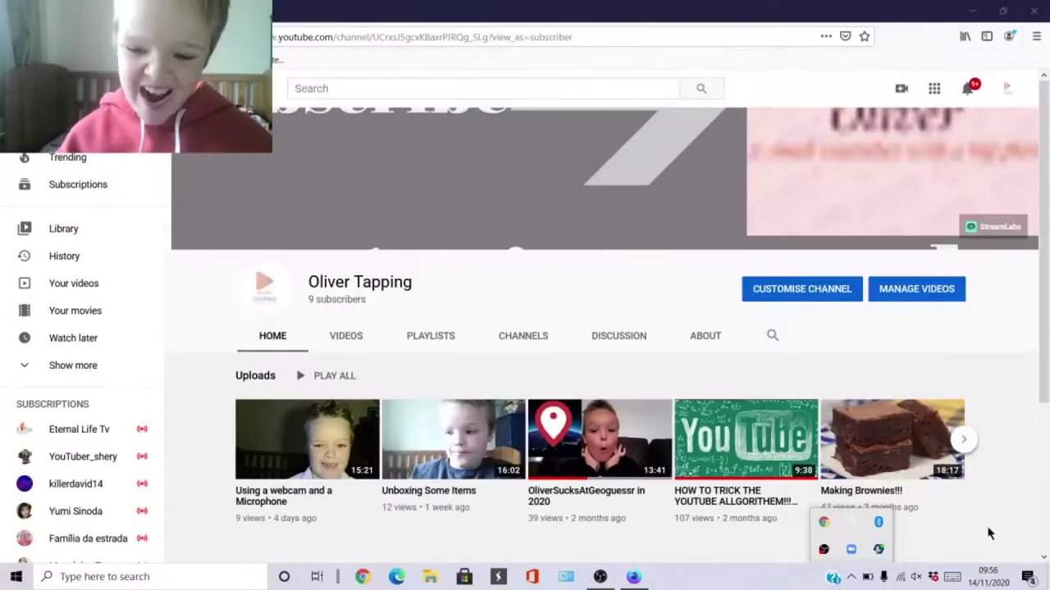
{"action": "scroll", "coordinate": [748, 327], "scroll_direction": "down", "scroll_amount": 1}
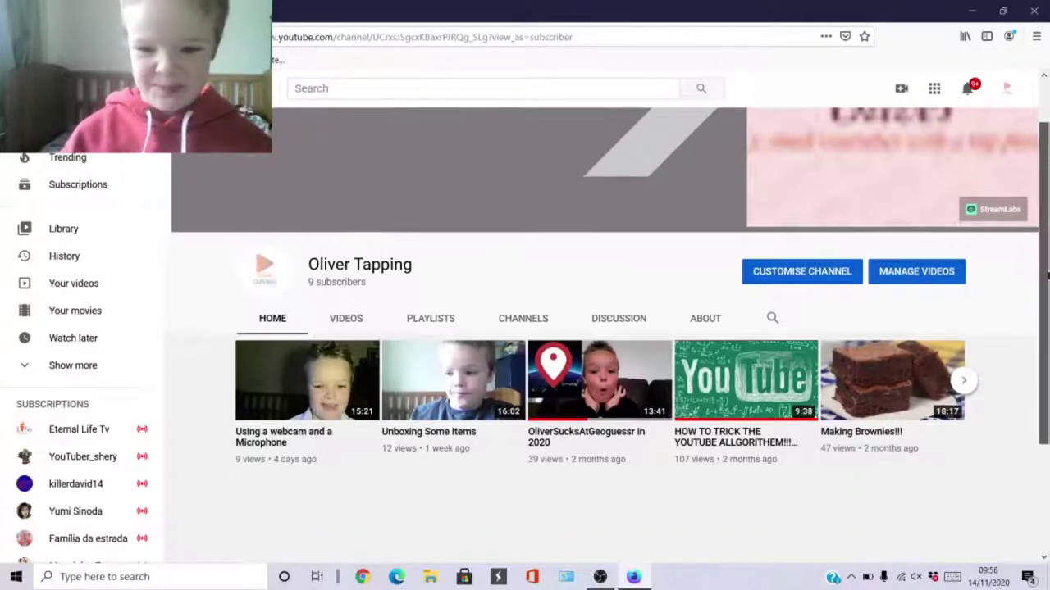
{"action": "left_click", "coordinate": [781, 226]}
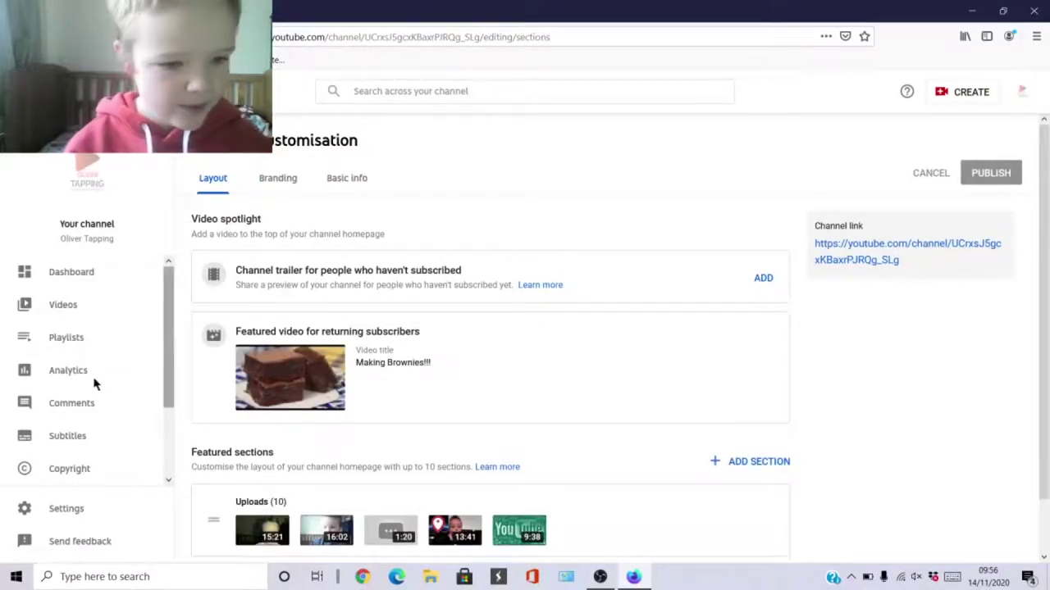
{"action": "left_click", "coordinate": [80, 314]}
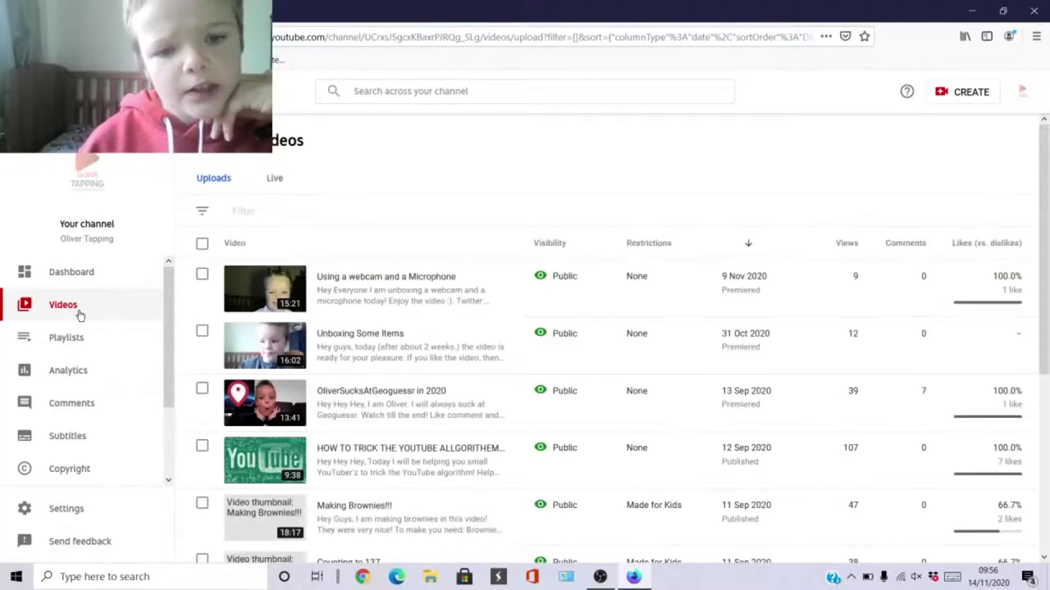
Filter the uploads list by Copyright claims.
{"action": "scroll", "coordinate": [167, 362], "scroll_direction": "down", "scroll_amount": 1}
{"action": "scroll", "coordinate": [166, 359], "scroll_direction": "up", "scroll_amount": 1}
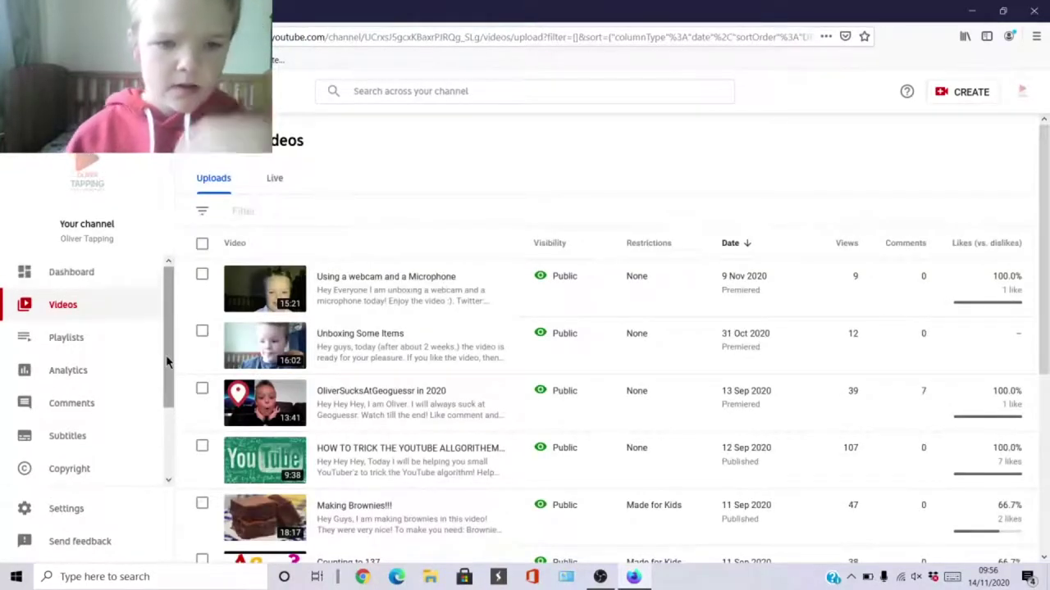
{"action": "left_click", "coordinate": [271, 201]}
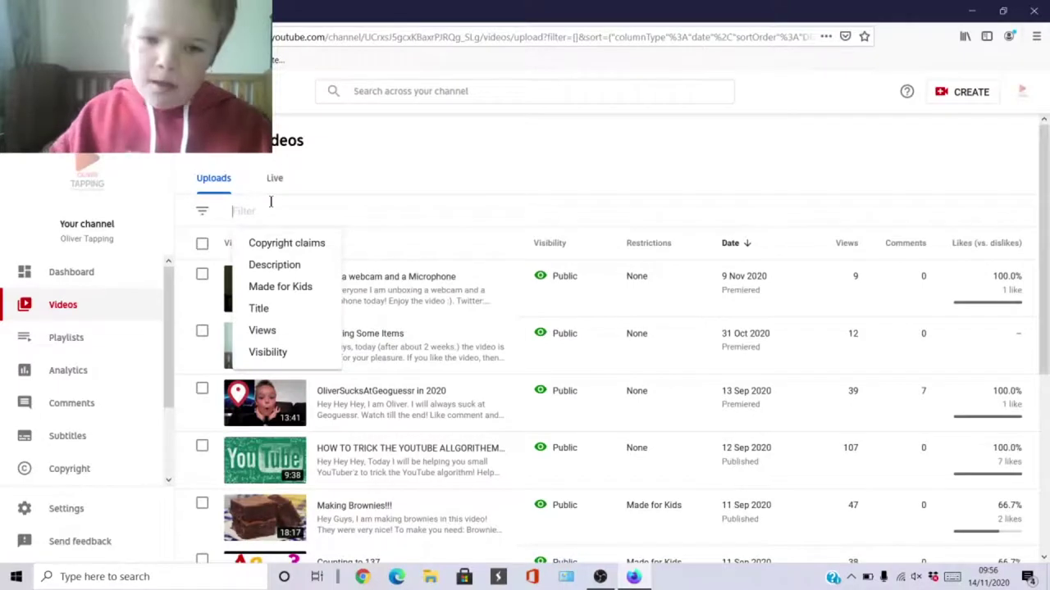
{"action": "key", "text": "Down"}
{"action": "key", "text": "Return"}
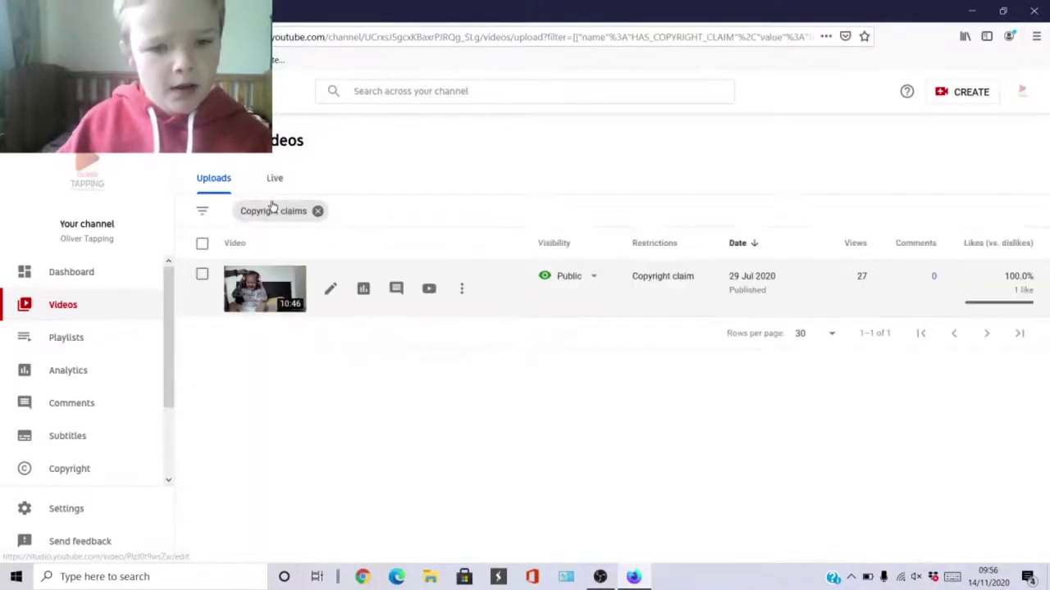
{"action": "mouse_move", "coordinate": [653, 282]}
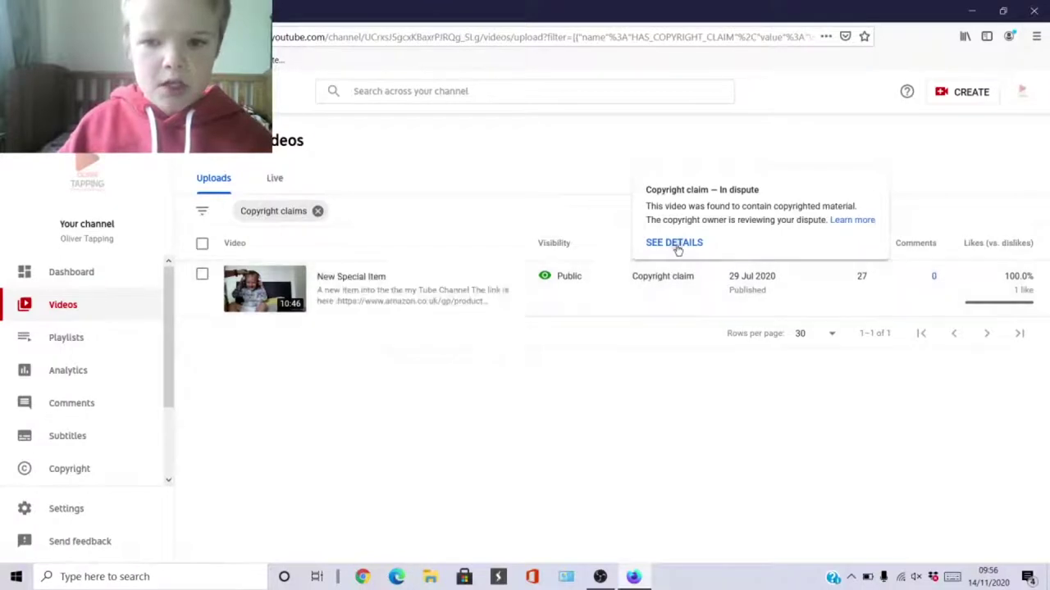
Read the copyright claim summary for 'New Special Item' and close it.
{"action": "left_click", "coordinate": [675, 244]}
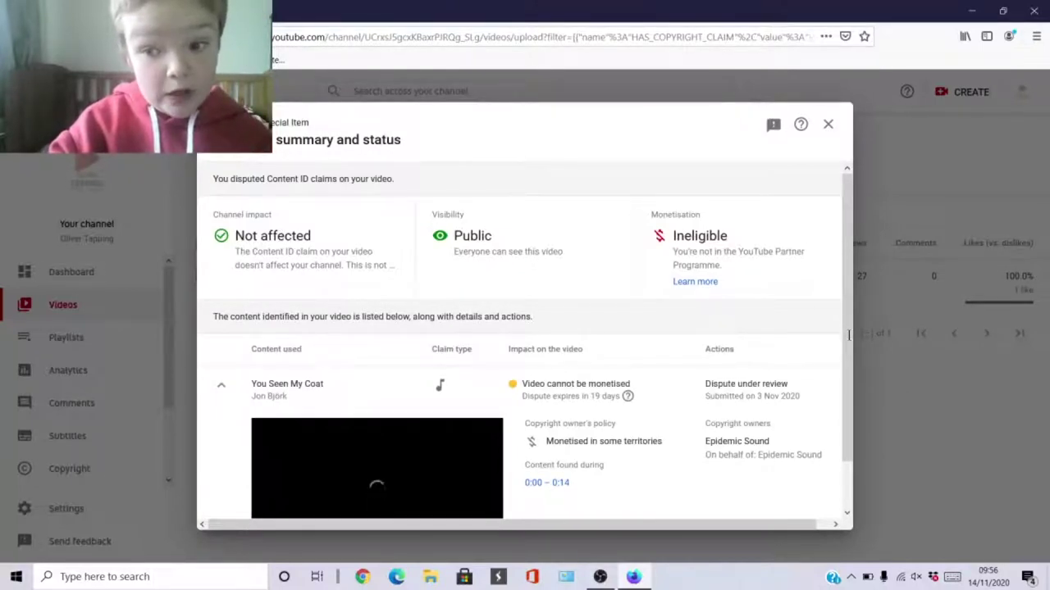
{"action": "scroll", "coordinate": [371, 480], "scroll_direction": "down", "scroll_amount": 1}
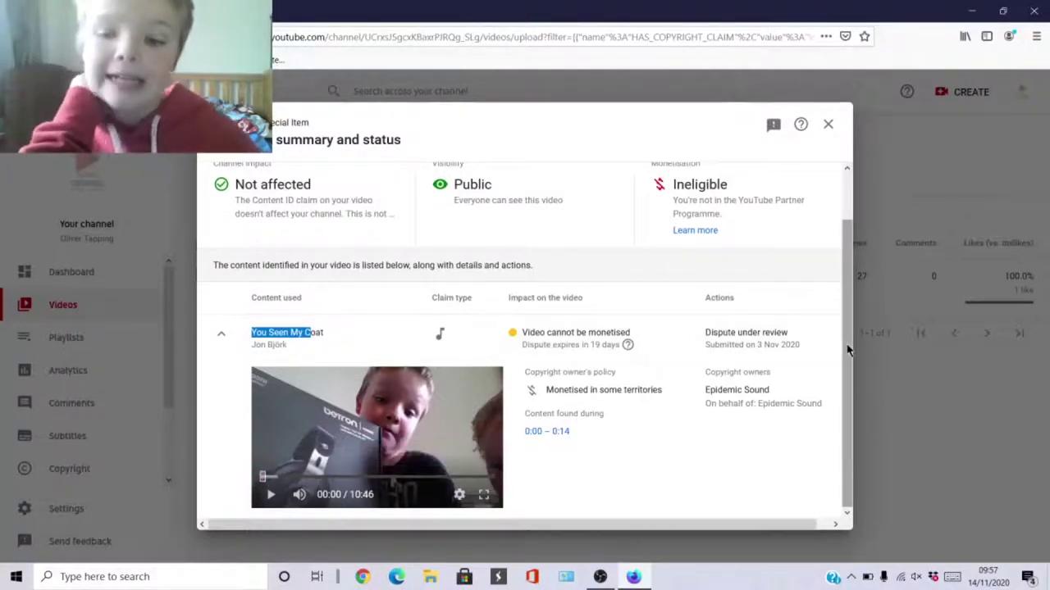
{"action": "scroll", "coordinate": [843, 177], "scroll_direction": "up", "scroll_amount": 1}
{"action": "left_click", "coordinate": [829, 123]}
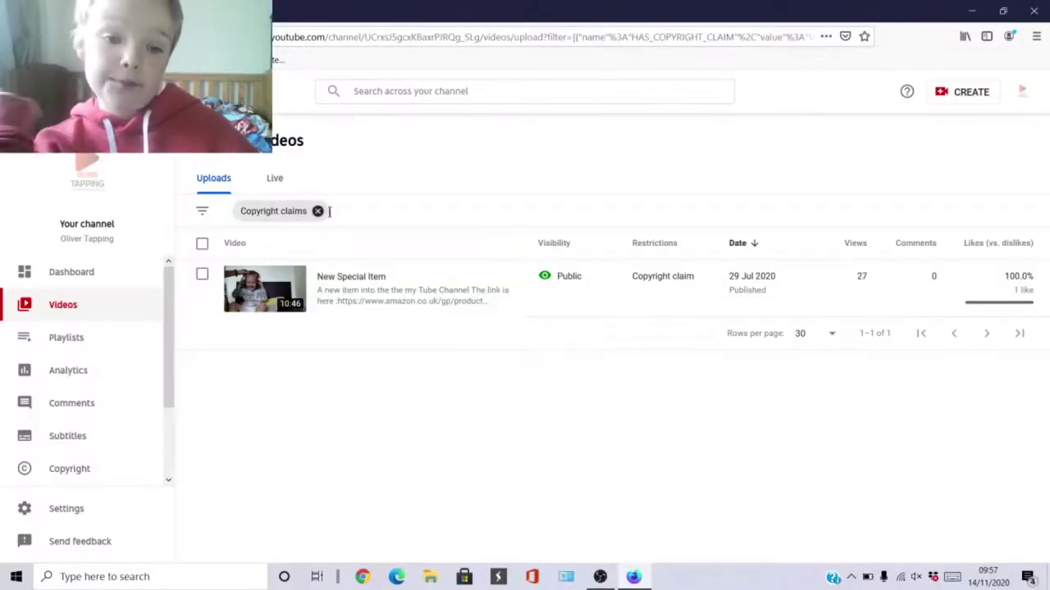
Remove the Copyright claims filter chip to show all uploads again.
{"action": "left_click", "coordinate": [318, 211]}
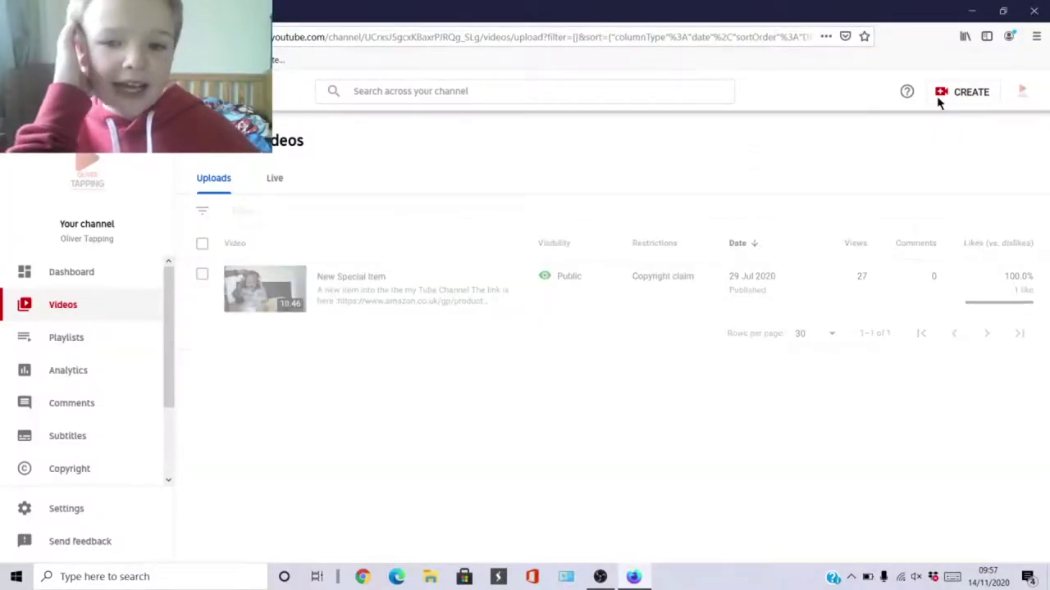
{"action": "key", "text": "ctrl+a"}
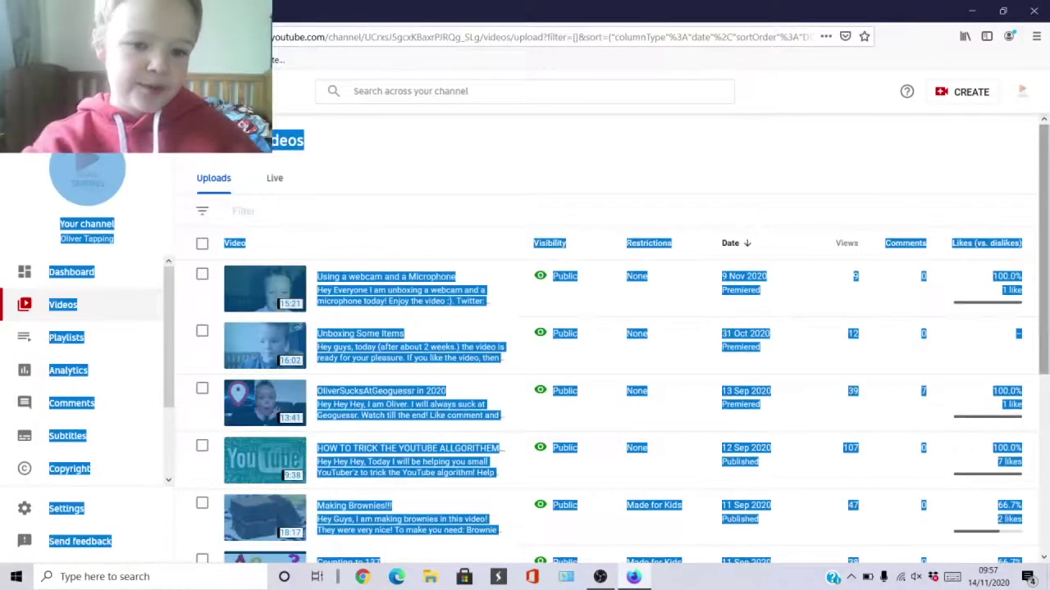
{"action": "left_click", "coordinate": [534, 110]}
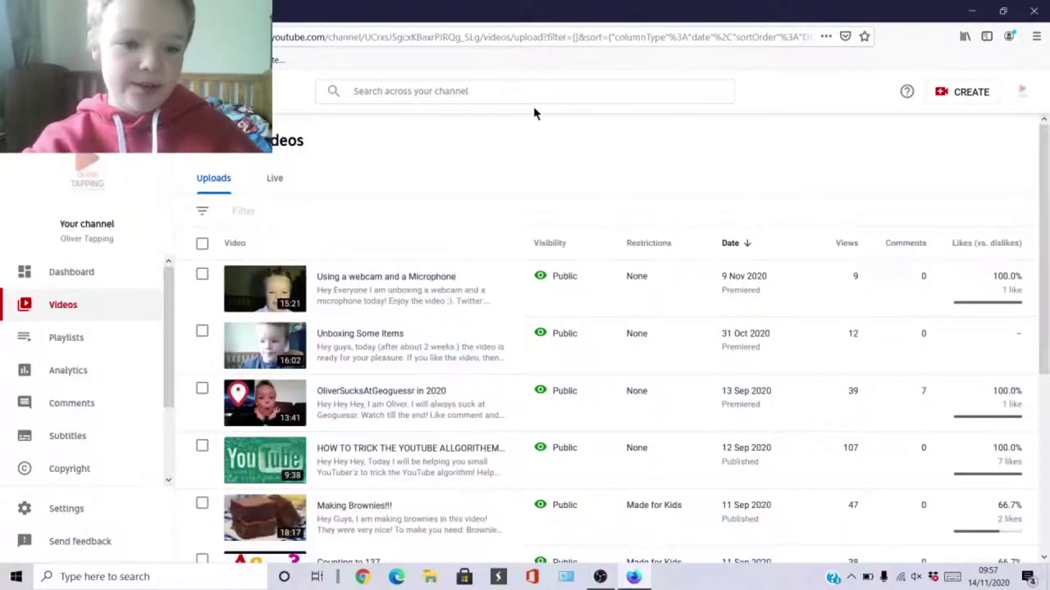
In channel Analytics, chart watch time, then subscriber changes over 28 days, then open Comments.
{"action": "left_click", "coordinate": [58, 378]}
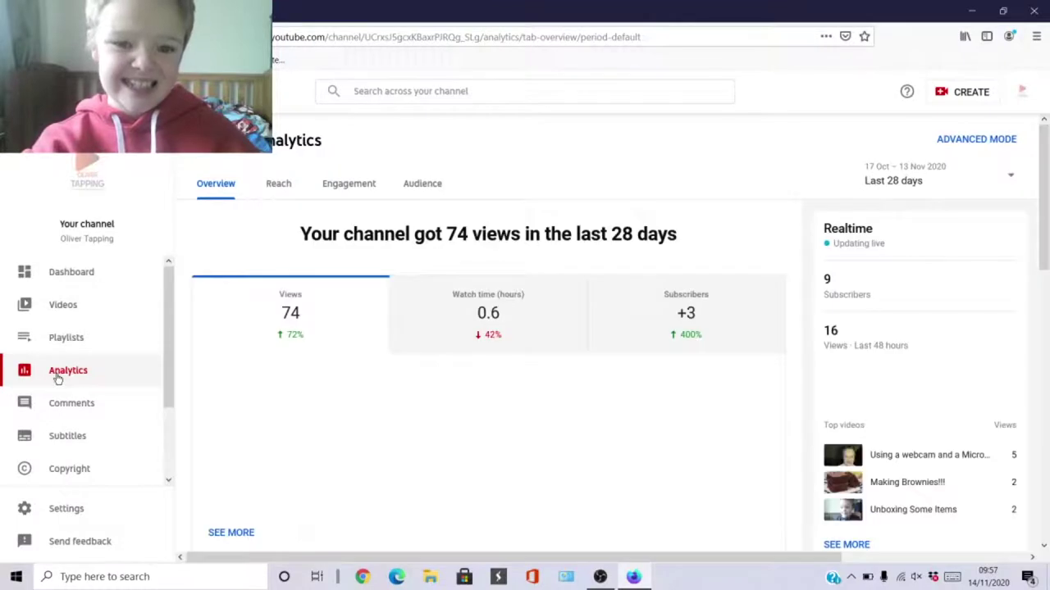
{"action": "left_click", "coordinate": [464, 328]}
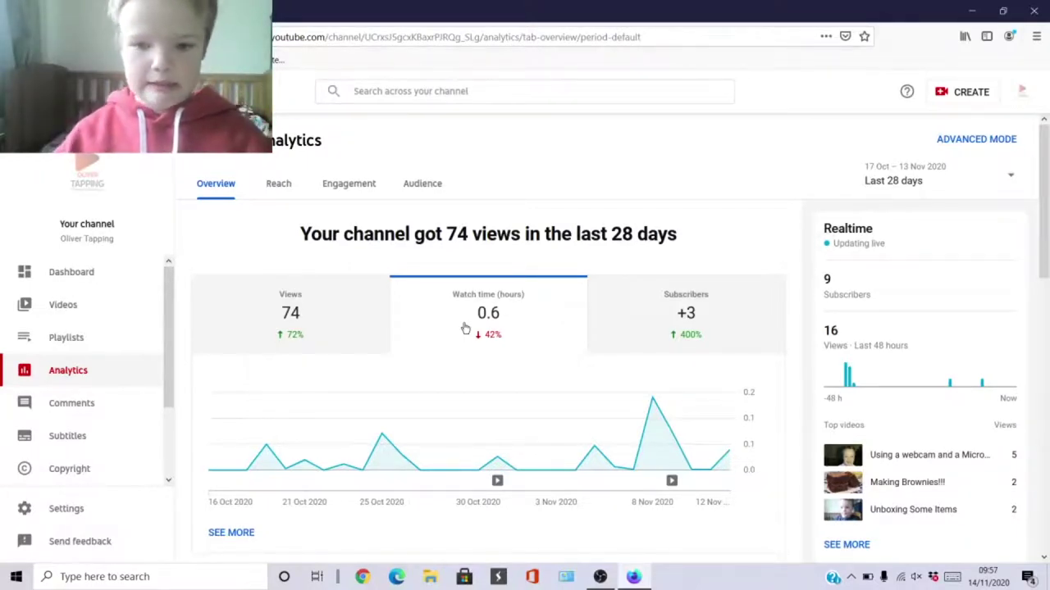
{"action": "mouse_move", "coordinate": [269, 454]}
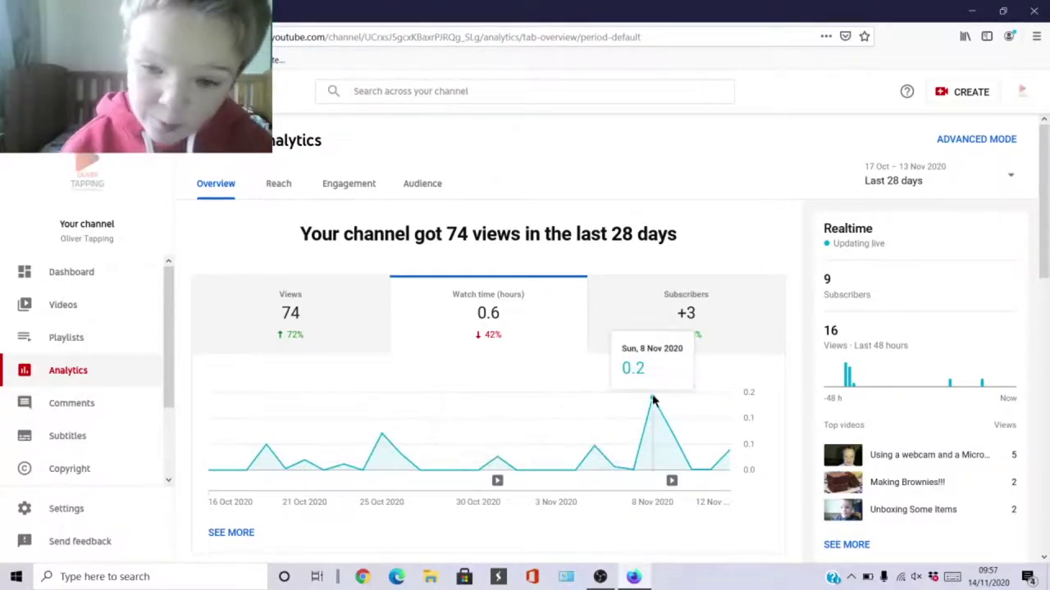
{"action": "mouse_move", "coordinate": [672, 484]}
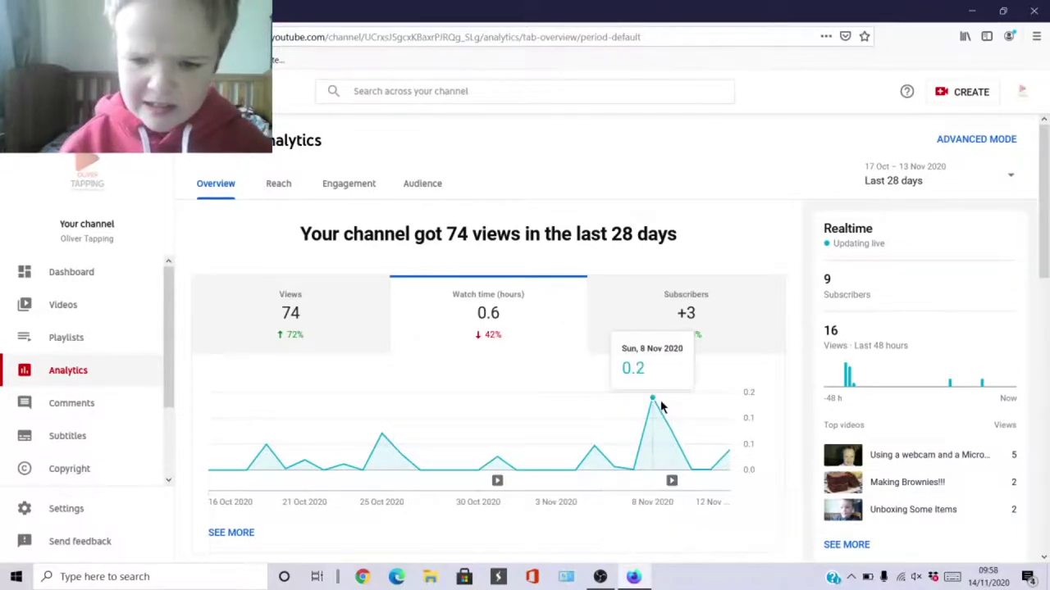
{"action": "left_click", "coordinate": [668, 343]}
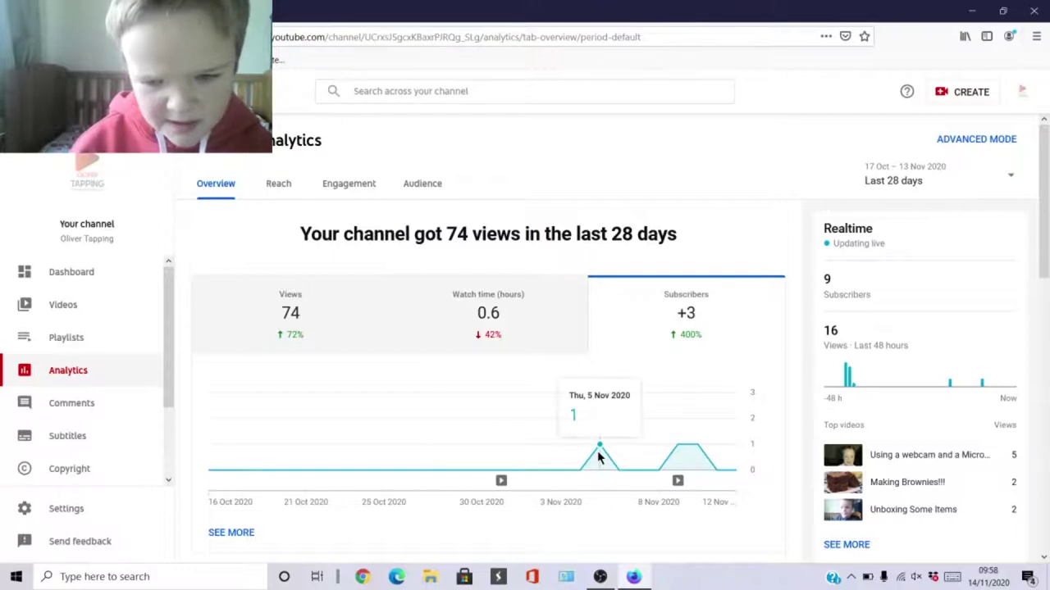
{"action": "mouse_move", "coordinate": [684, 485]}
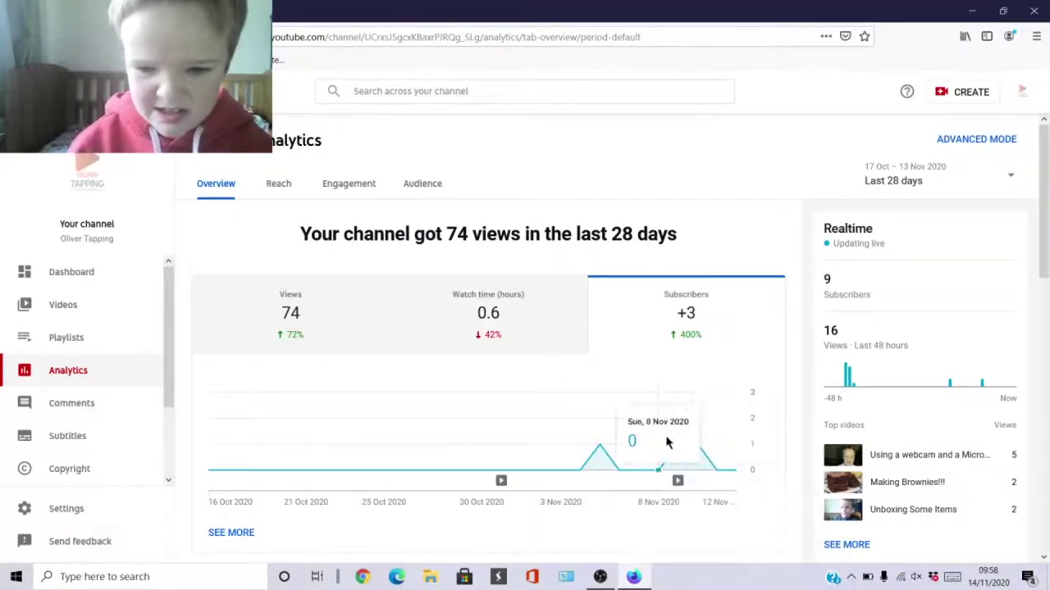
{"action": "left_click", "coordinate": [10, 415]}
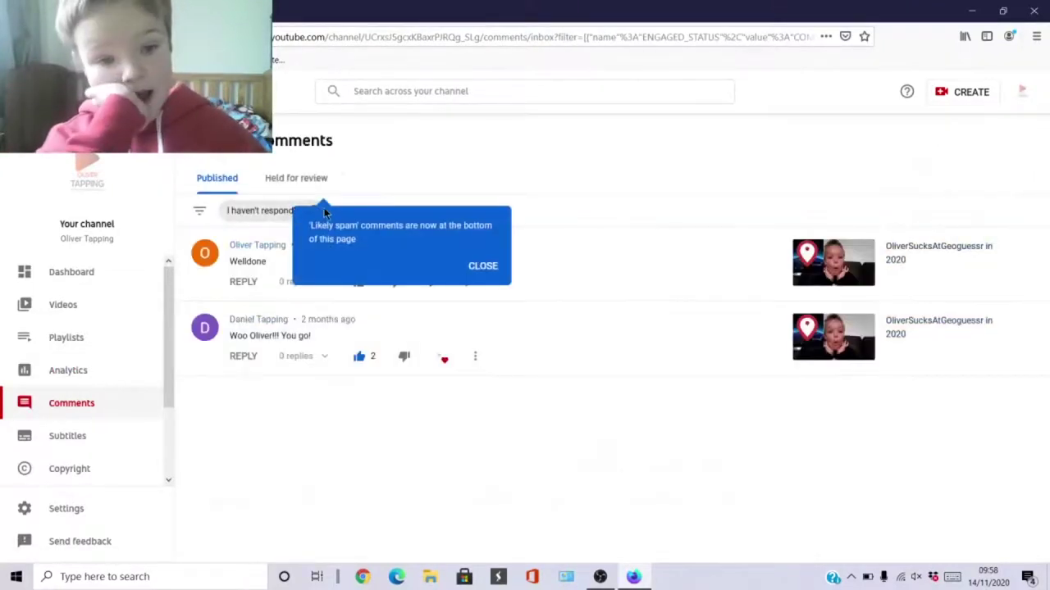
Show held-for-review comments filtered to those not yet responded to.
{"action": "left_click", "coordinate": [473, 267]}
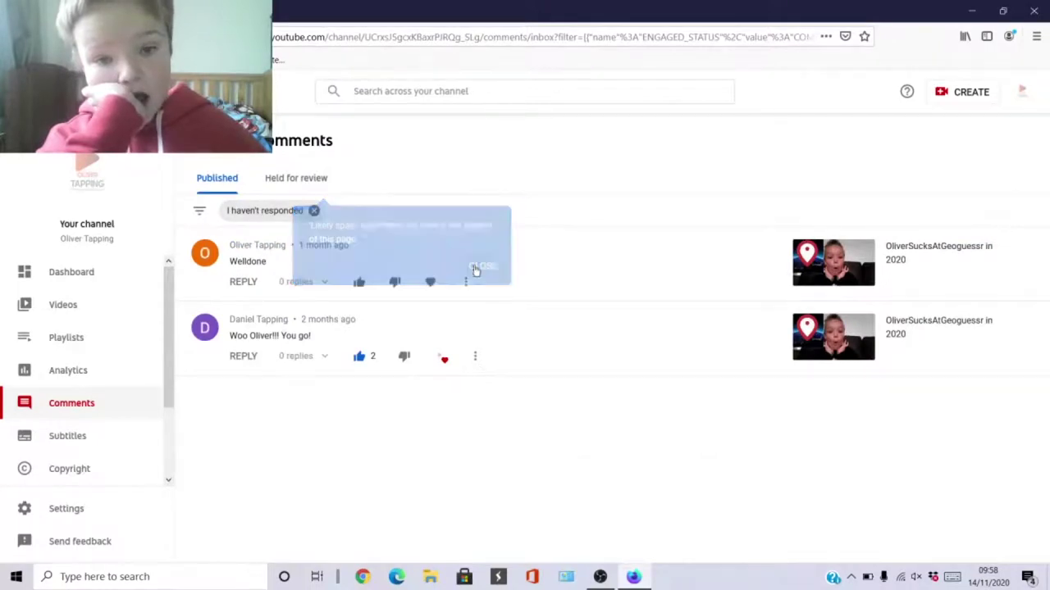
{"action": "left_click", "coordinate": [287, 191]}
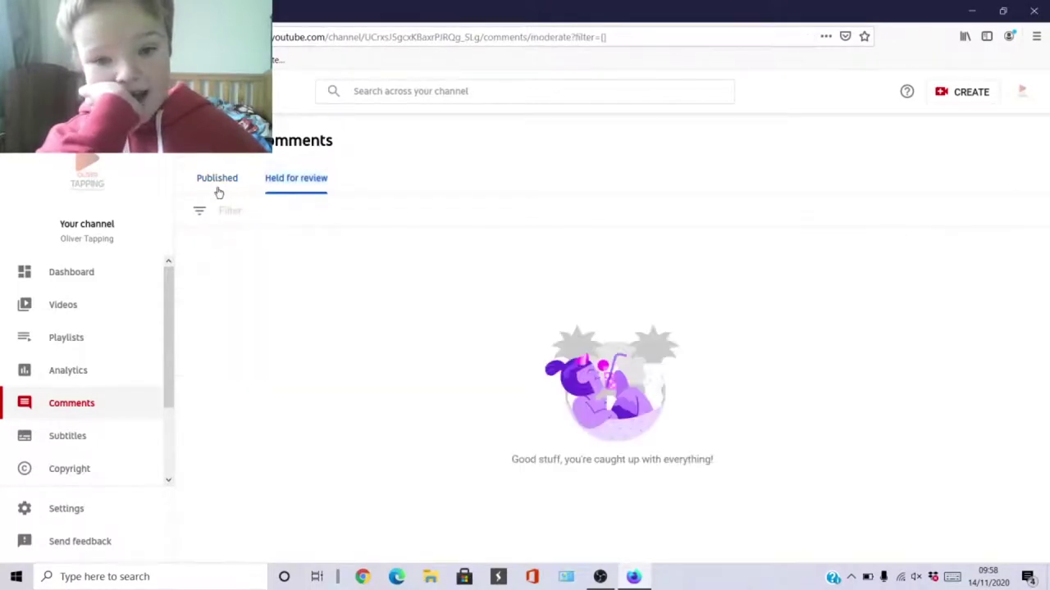
{"action": "left_click", "coordinate": [262, 213]}
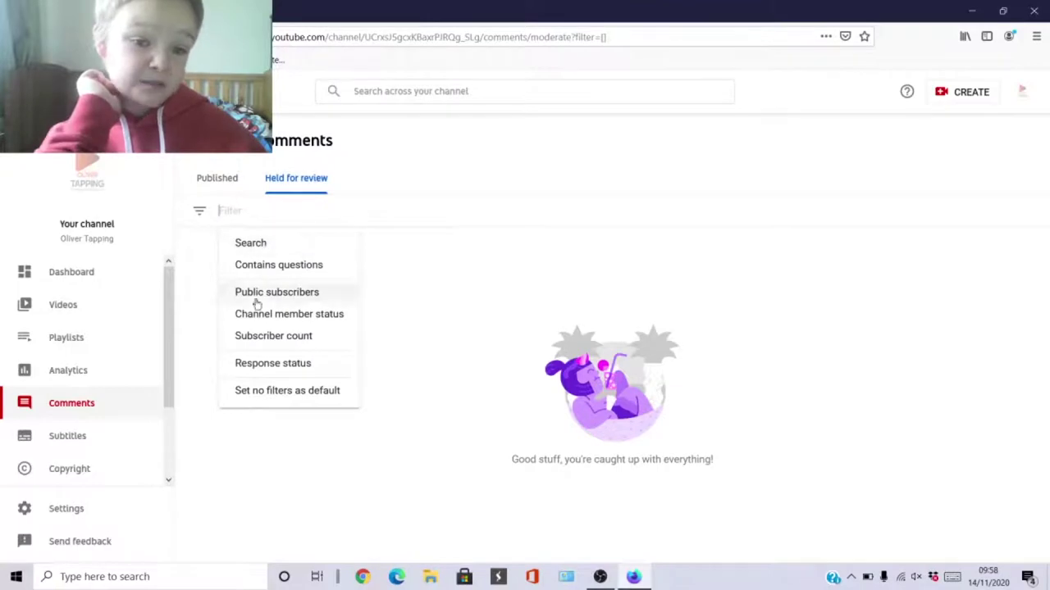
{"action": "left_click", "coordinate": [273, 363]}
{"action": "left_click", "coordinate": [235, 254]}
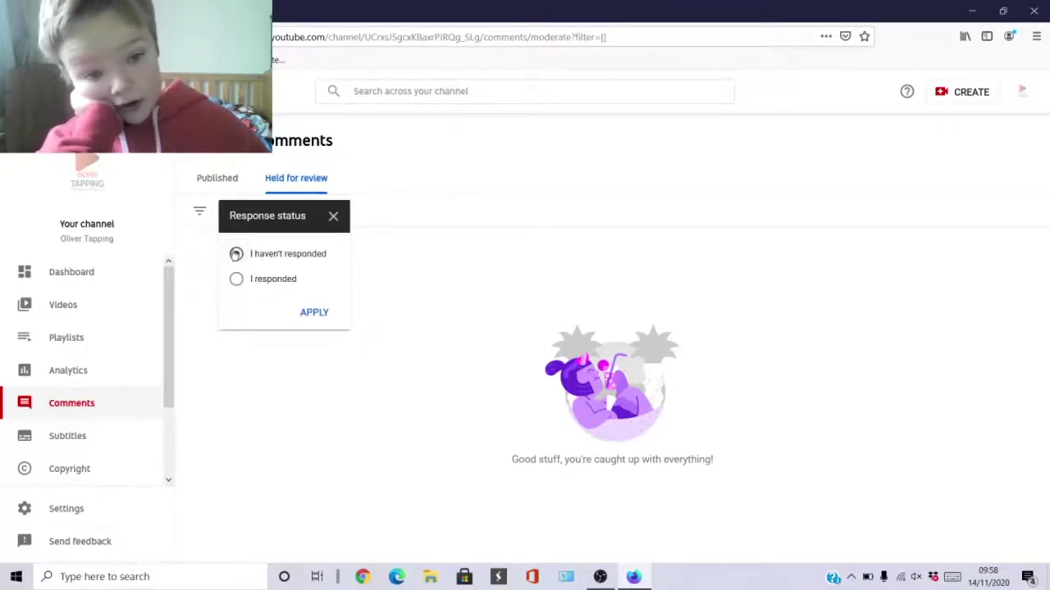
{"action": "left_click", "coordinate": [315, 313]}
Switch to Published comments without the response filter, then go to the Videos list.
{"action": "left_click", "coordinate": [236, 189]}
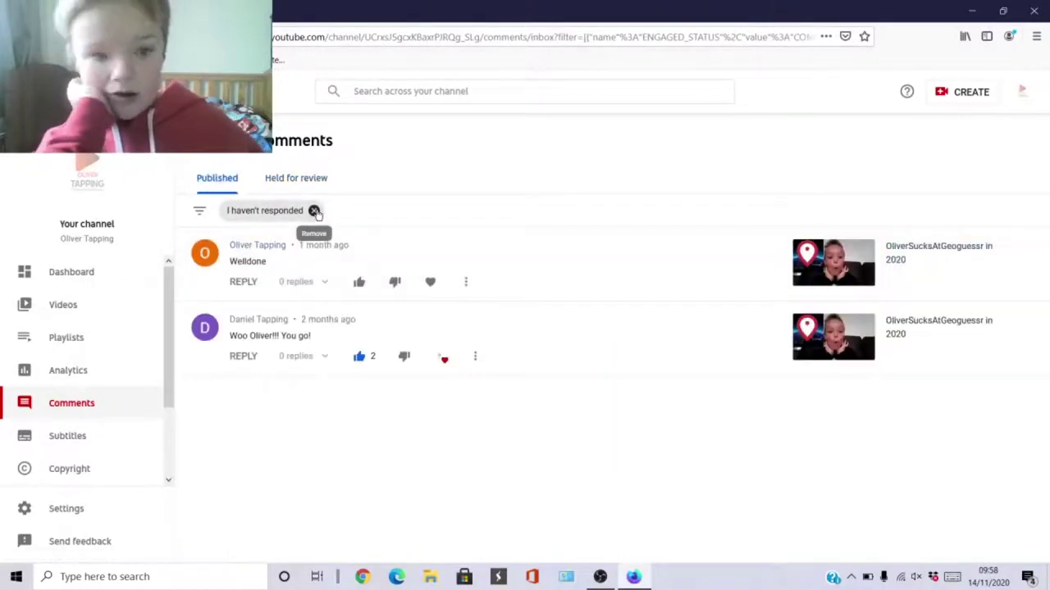
{"action": "left_click", "coordinate": [314, 211]}
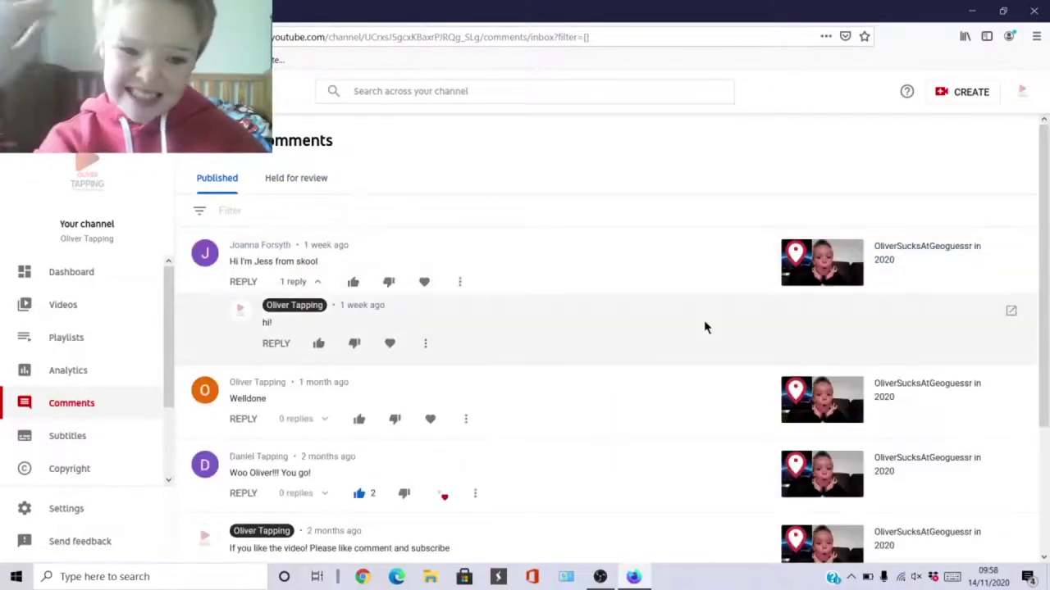
{"action": "left_click_drag", "start_coordinate": [1047, 173], "coordinate": [1044, 315]}
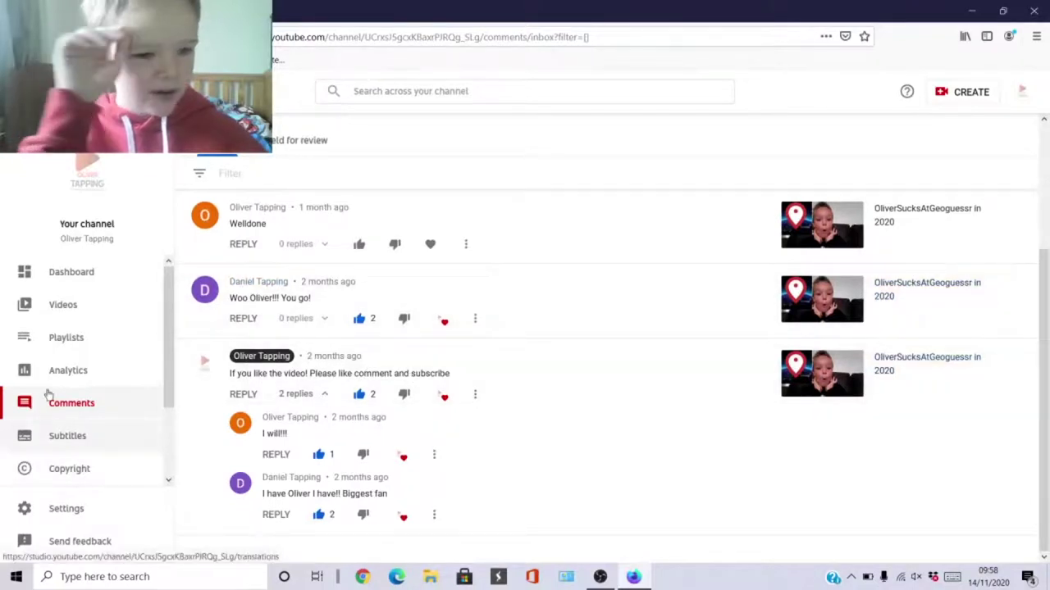
{"action": "left_click", "coordinate": [70, 306]}
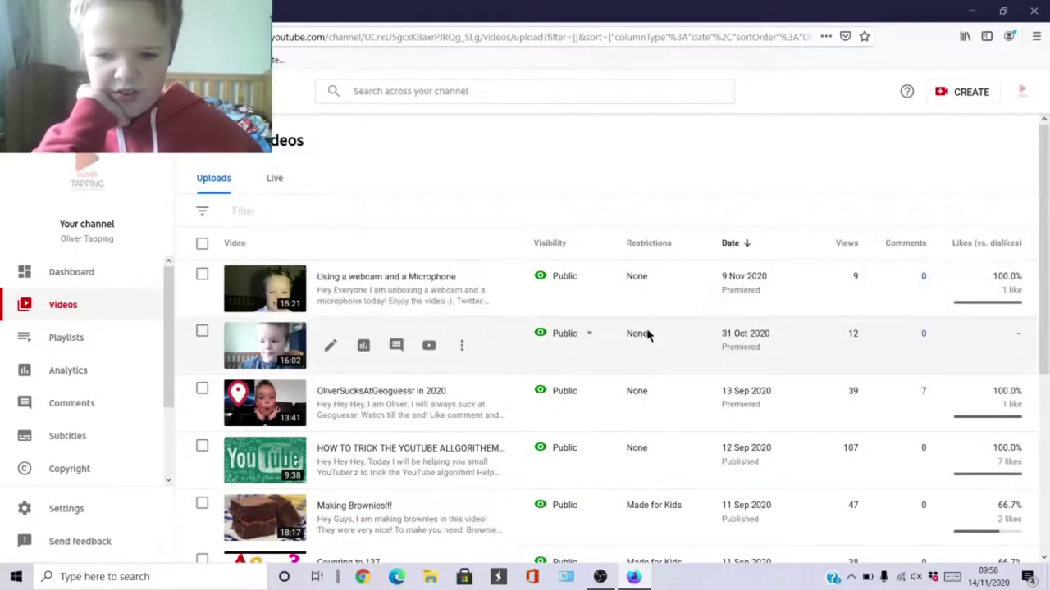
Open the 13 Sep 2020 video's analytics and view watch time, subscribers and Reach click-through rate charts.
{"action": "left_click", "coordinate": [363, 403]}
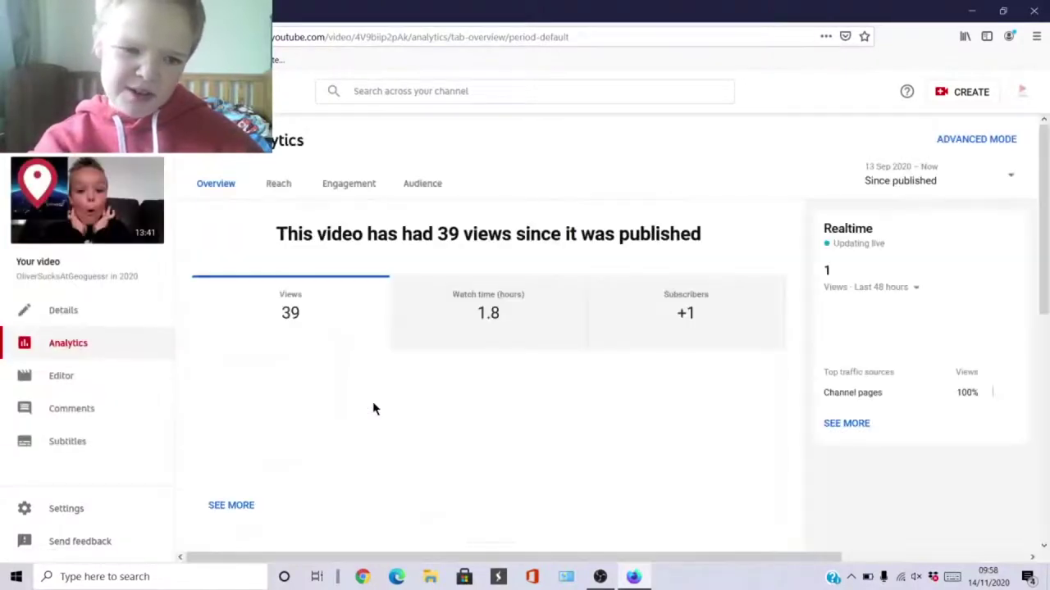
{"action": "left_click", "coordinate": [483, 332]}
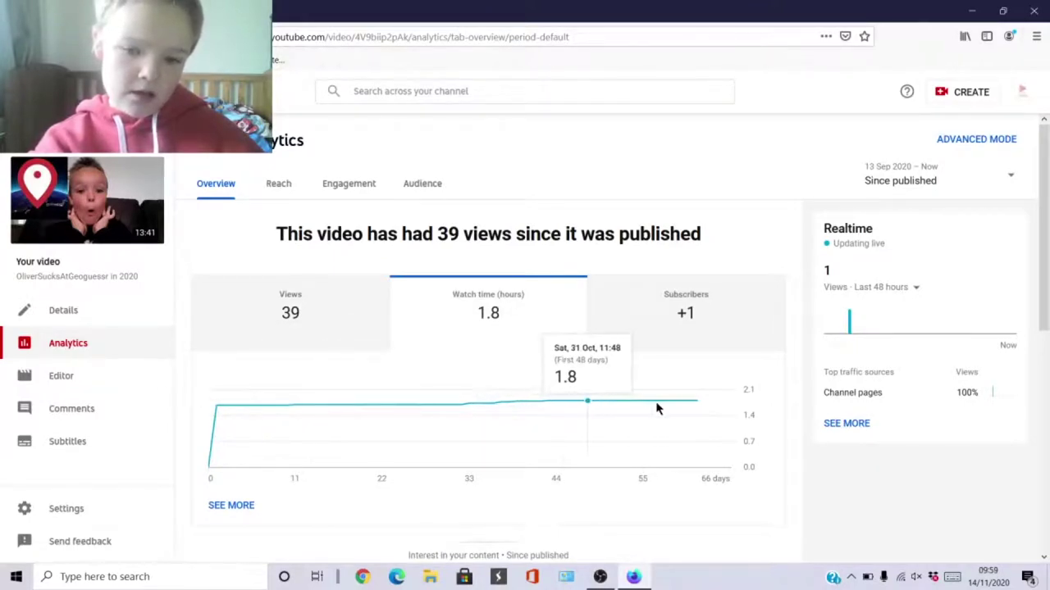
{"action": "left_click", "coordinate": [695, 325]}
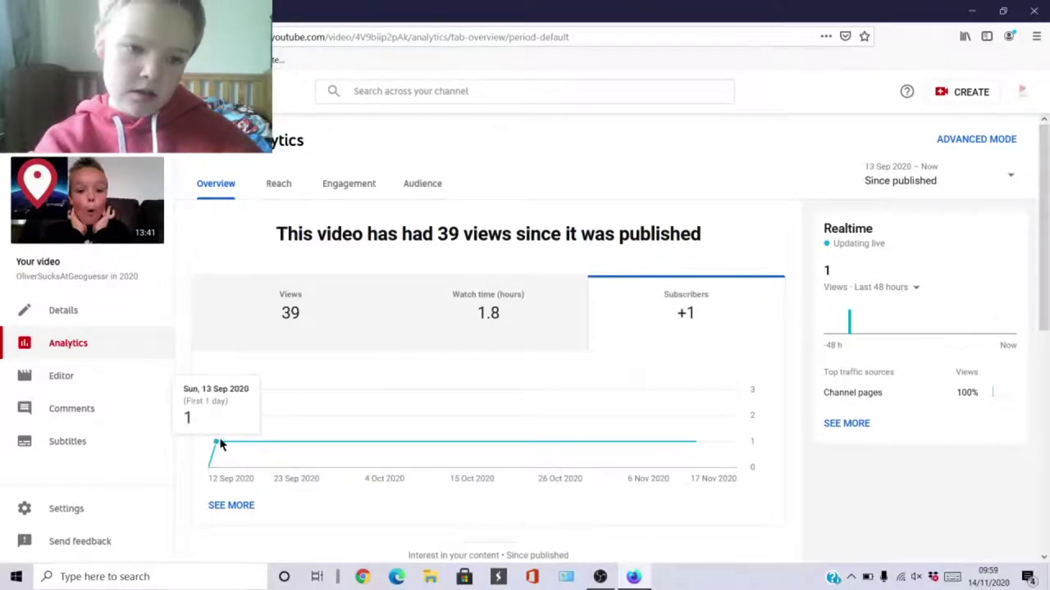
{"action": "left_click", "coordinate": [282, 193]}
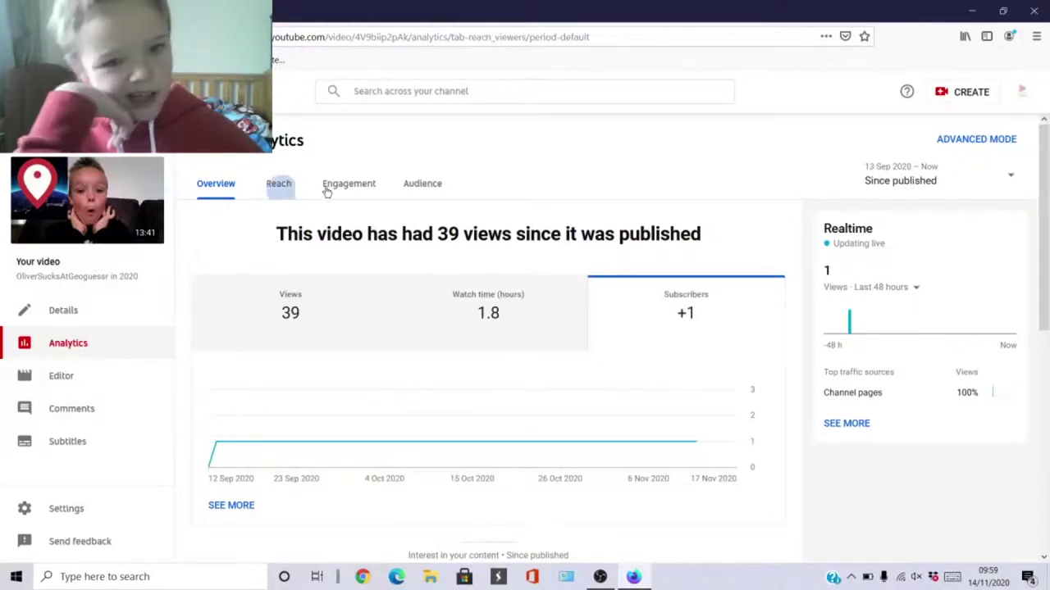
{"action": "left_click", "coordinate": [455, 283]}
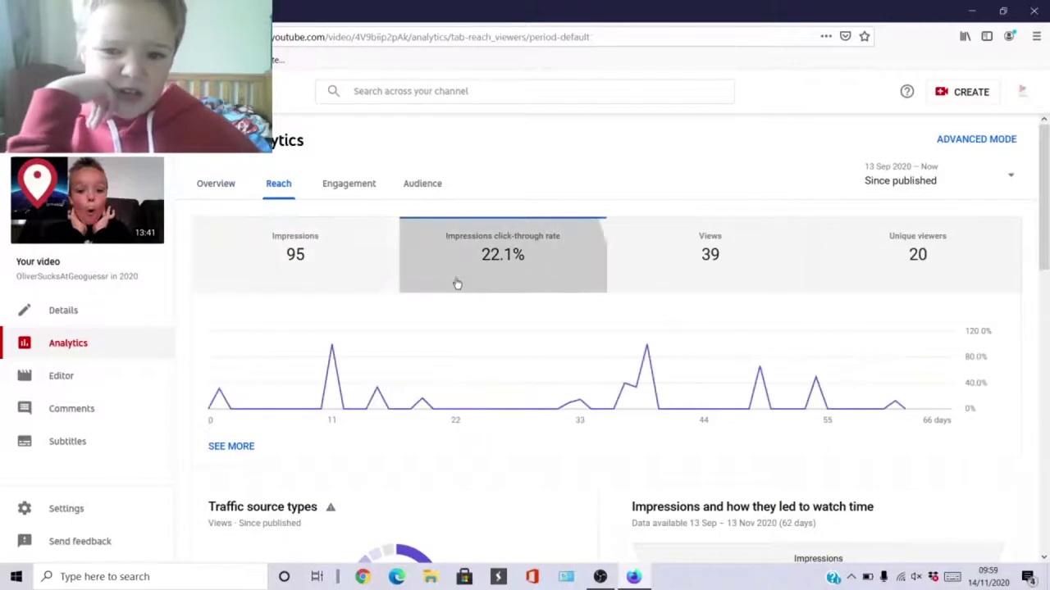
Check the Audience tab, then chart Engagement's average view duration of 2:46.
{"action": "left_click", "coordinate": [353, 194]}
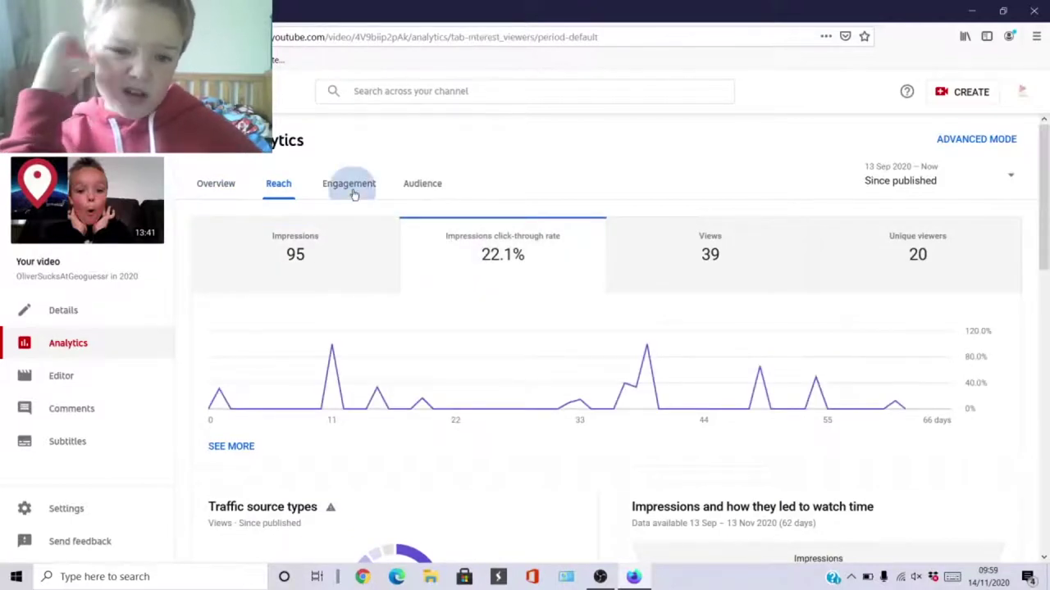
{"action": "left_click", "coordinate": [432, 189]}
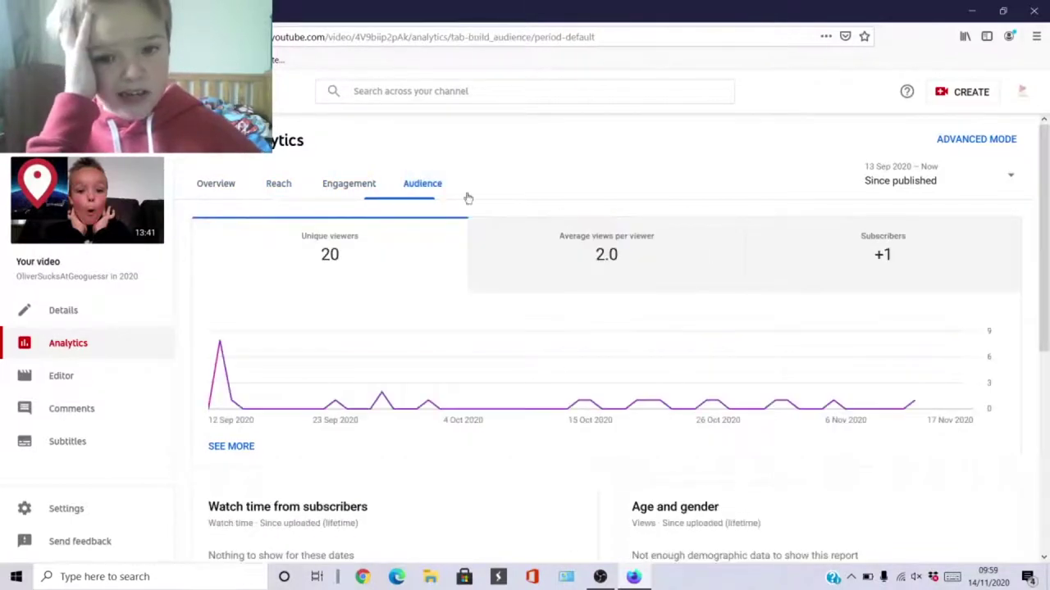
{"action": "left_click", "coordinate": [351, 181]}
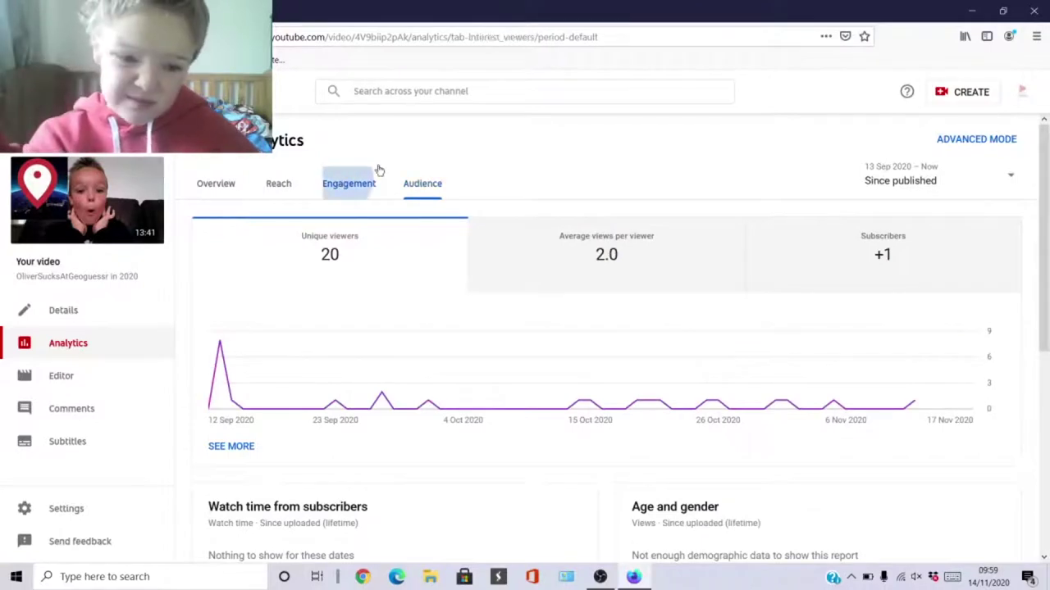
{"action": "left_click", "coordinate": [878, 256]}
{"action": "left_click_drag", "start_coordinate": [1041, 209], "coordinate": [1031, 391]}
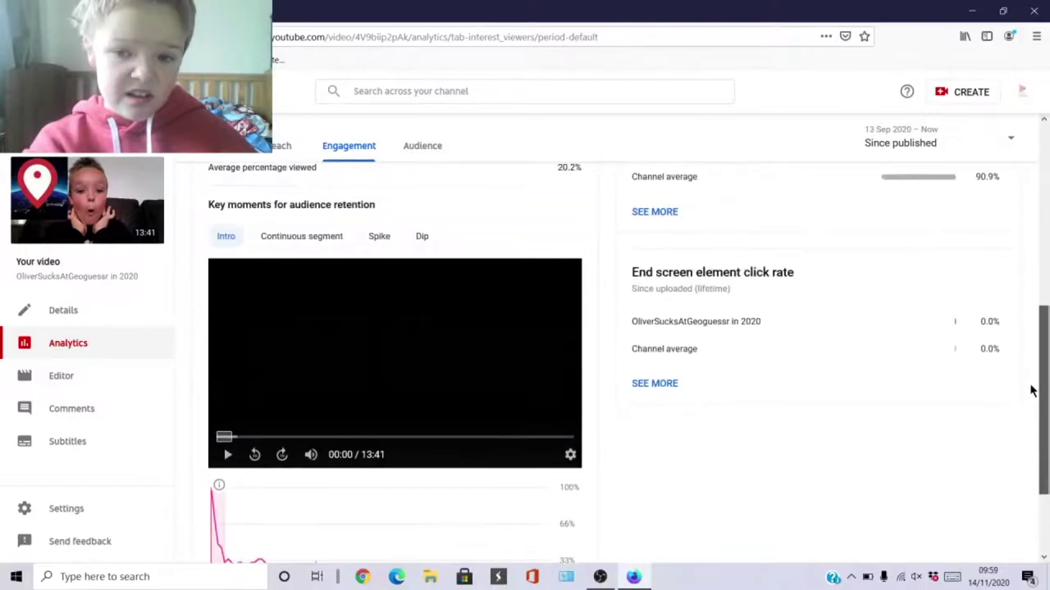
{"action": "scroll", "coordinate": [820, 393], "scroll_direction": "up", "scroll_amount": 5}
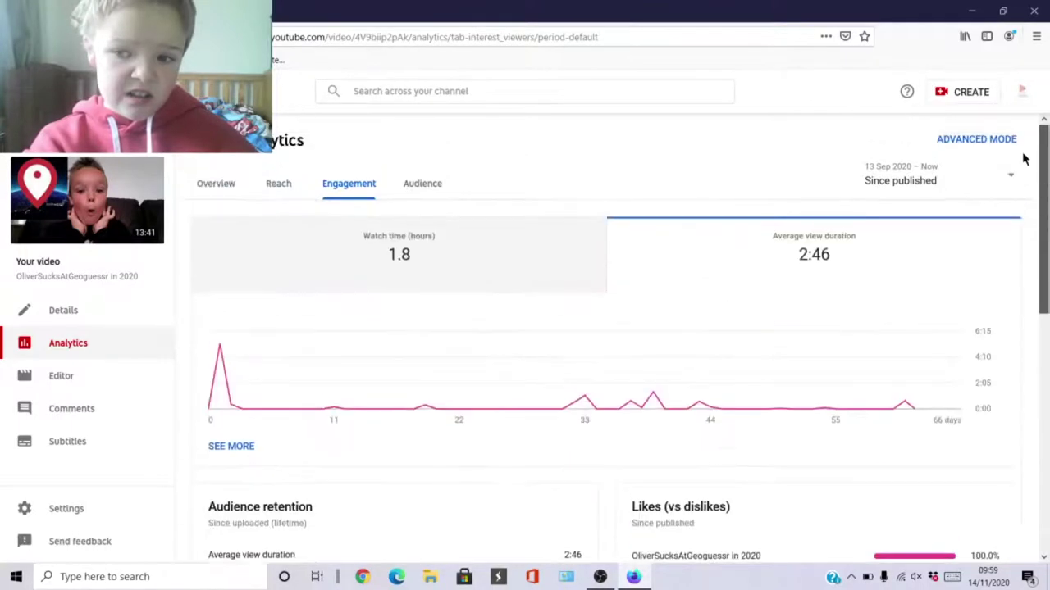
{"action": "mouse_move", "coordinate": [657, 402]}
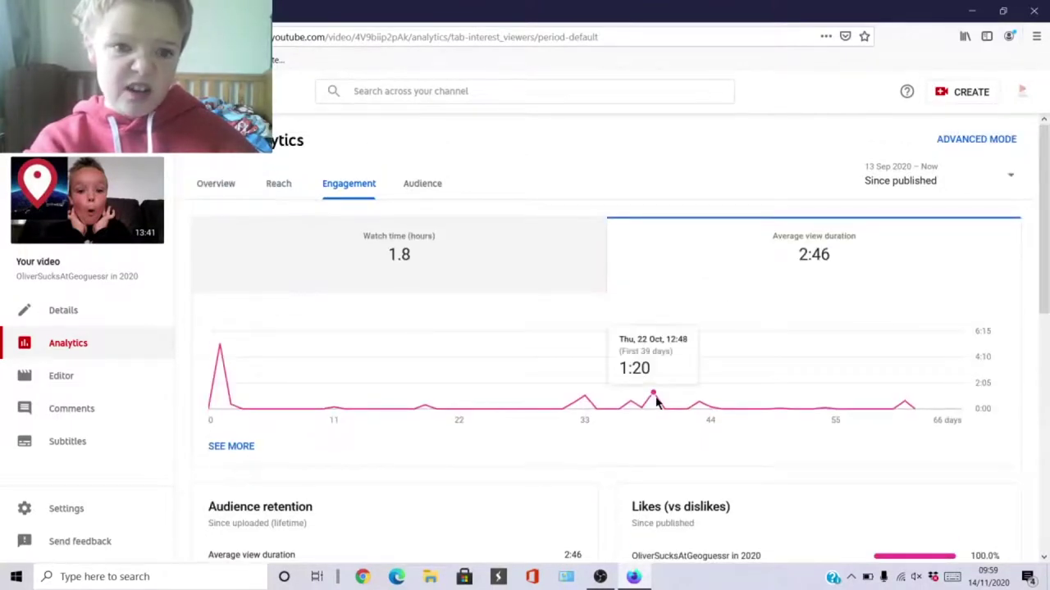
Stop the OBS recording from its tray icon, then launch Firefox Nightly from the desktop.
{"action": "left_click", "coordinate": [850, 581]}
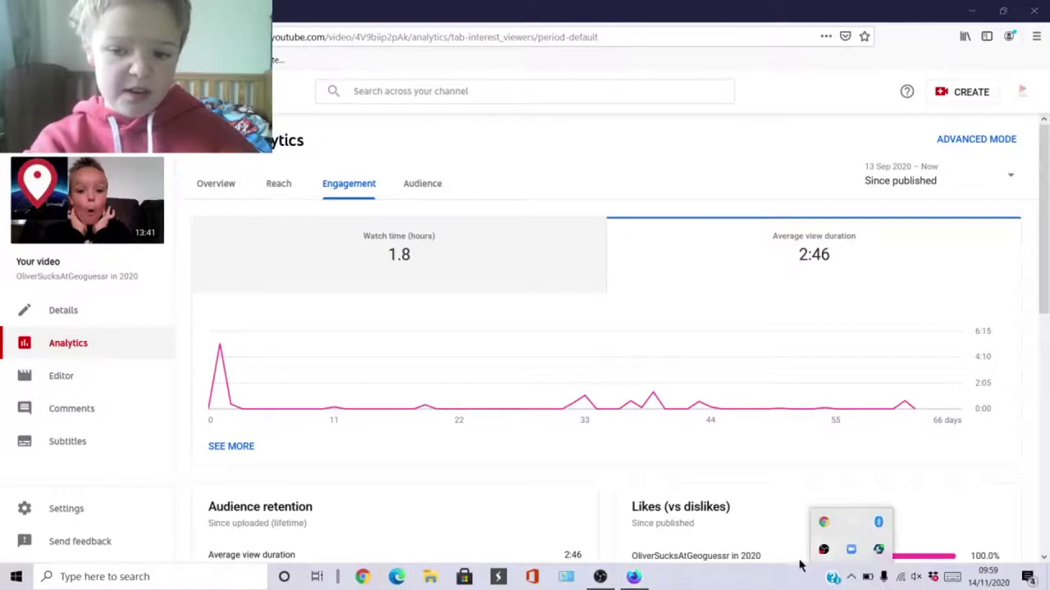
{"action": "right_click", "coordinate": [823, 553]}
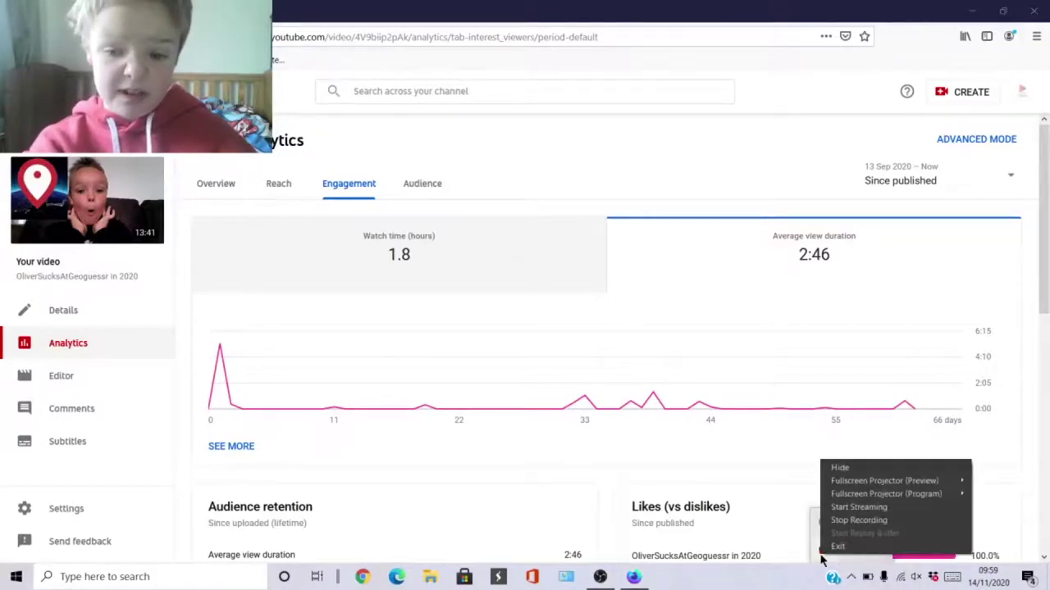
{"action": "left_click", "coordinate": [849, 523]}
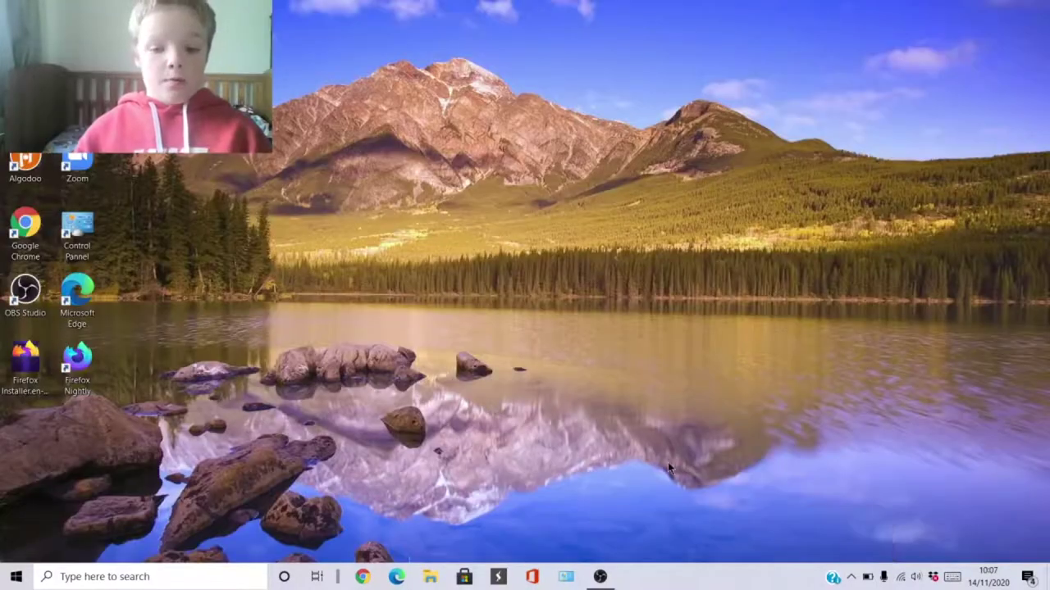
{"action": "double_click", "coordinate": [54, 367]}
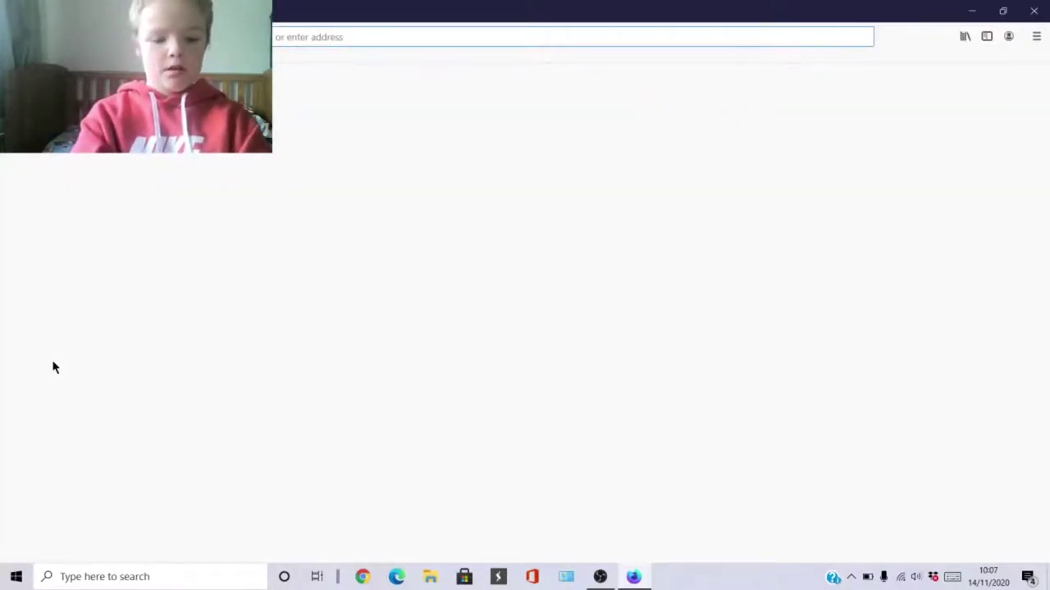
Go to the 'Sign Up | Escargot MSN Server' registration page via an address-bar suggestion.
{"action": "type", "text": "y"}
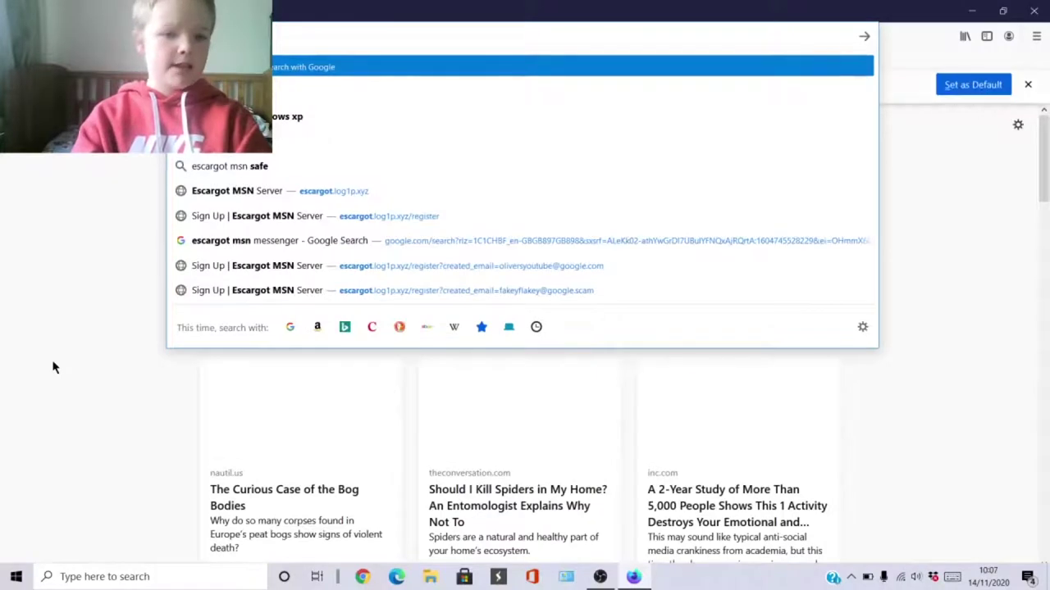
{"action": "key", "text": "Down"}
{"action": "key", "text": "Down"}
{"action": "key", "text": "Down"}
{"action": "key", "text": "Down"}
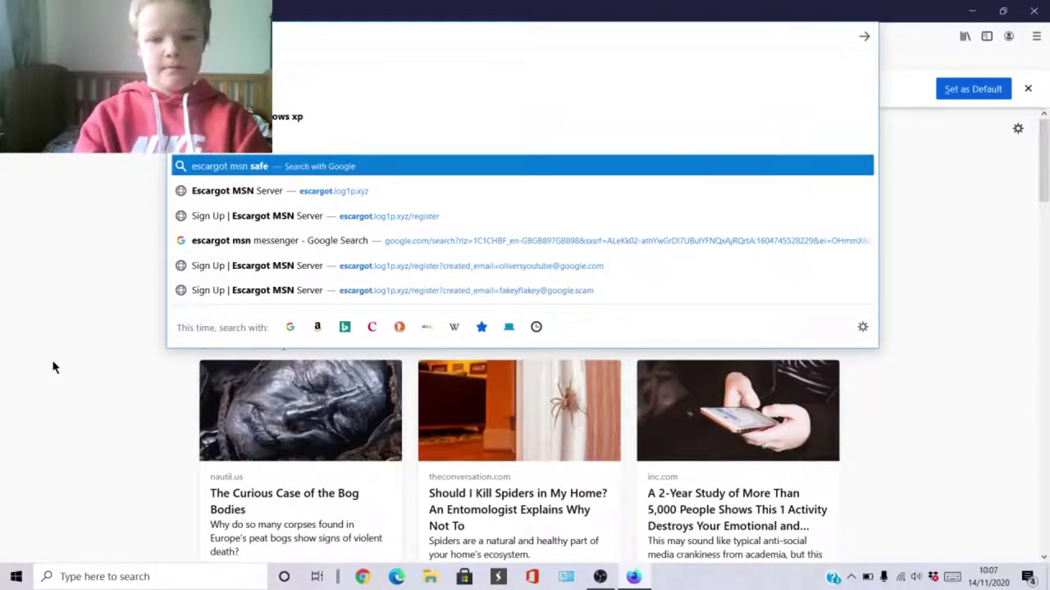
{"action": "key", "text": "Down"}
{"action": "key", "text": "Down"}
{"action": "key", "text": "Down"}
{"action": "key", "text": "Up"}
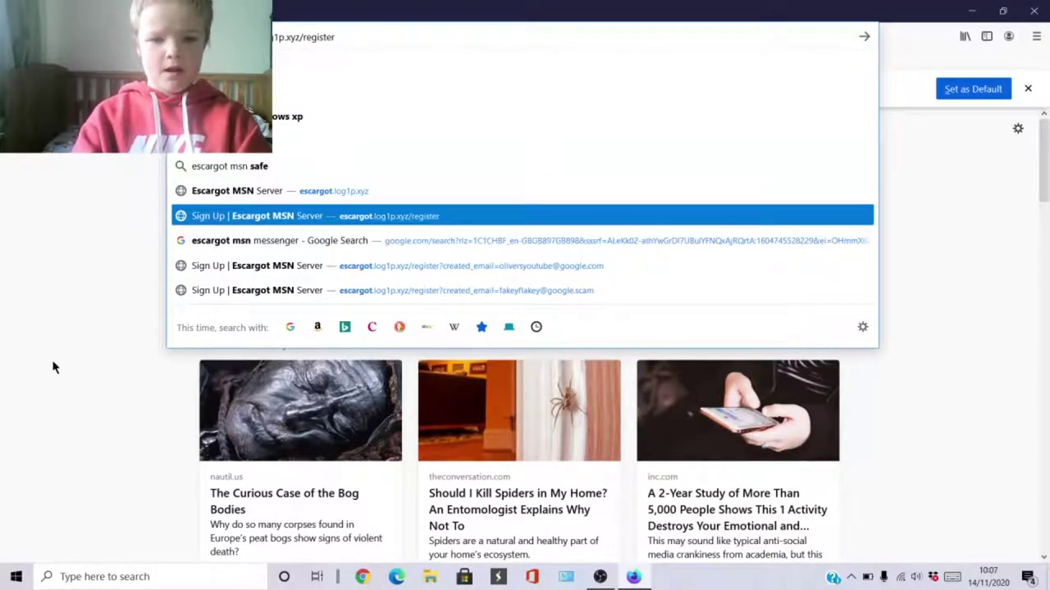
{"action": "key", "text": "Return"}
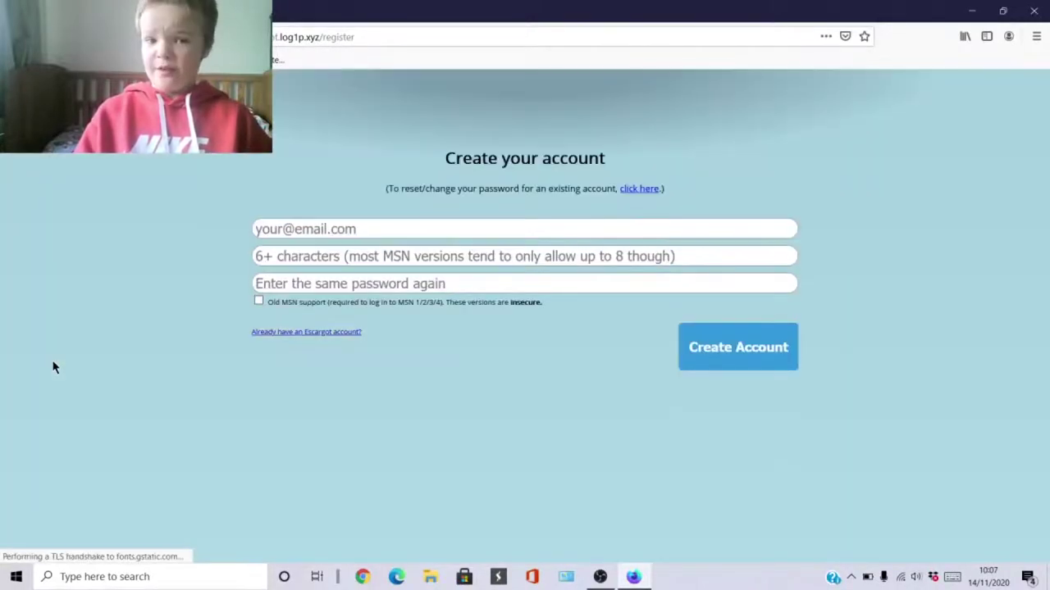
Replace the autofilled e-mail in the Escargot sign-up form with the account's e-mail address.
{"action": "left_click", "coordinate": [267, 230]}
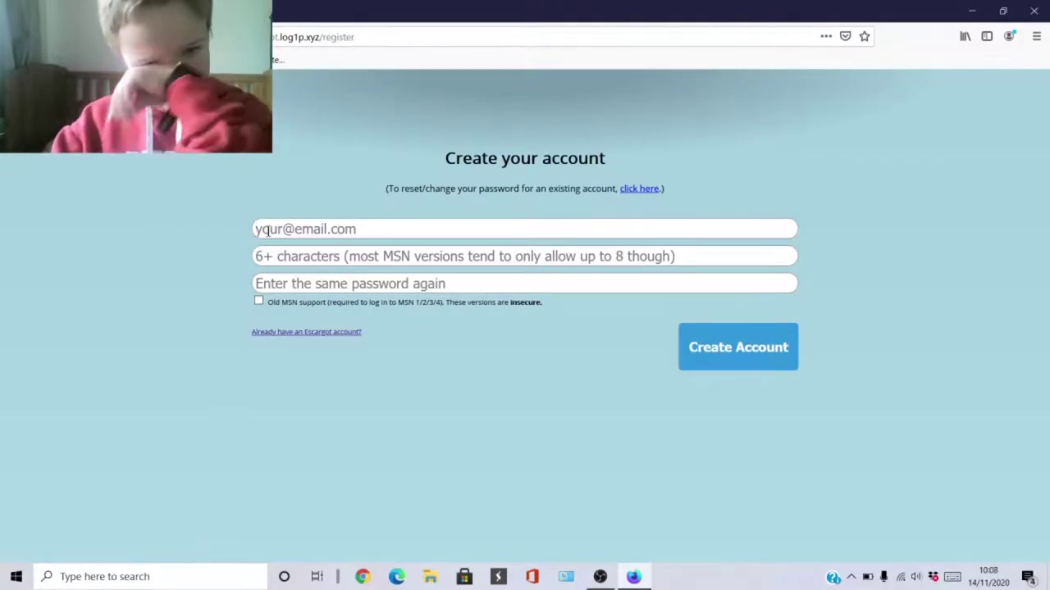
{"action": "key", "text": "Down"}
{"action": "key", "text": "Return"}
{"action": "key", "text": "Down"}
{"action": "key", "text": "ctrl+a"}
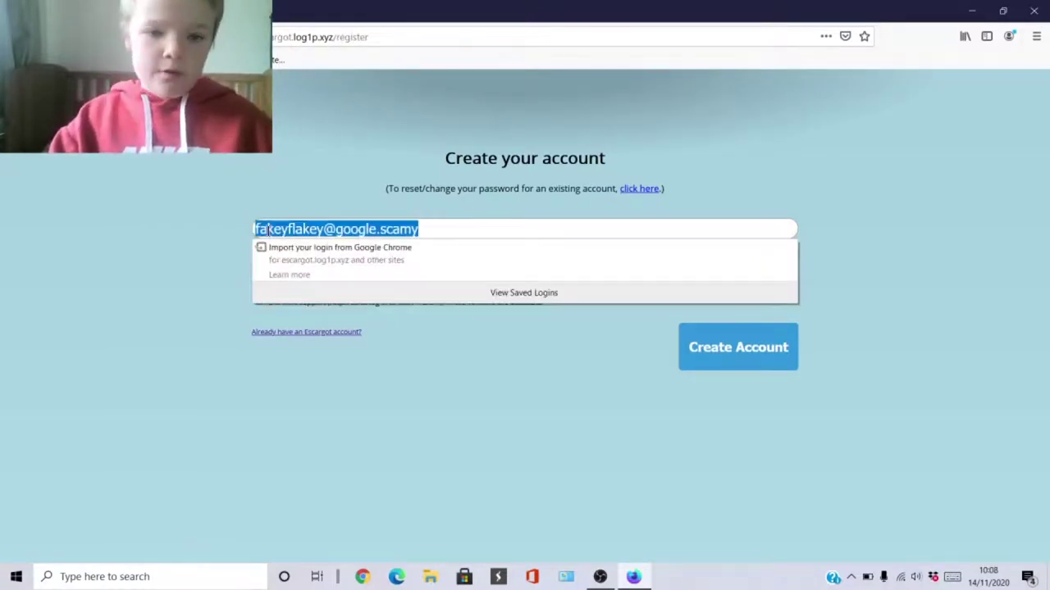
{"action": "key", "text": "BackSpace"}
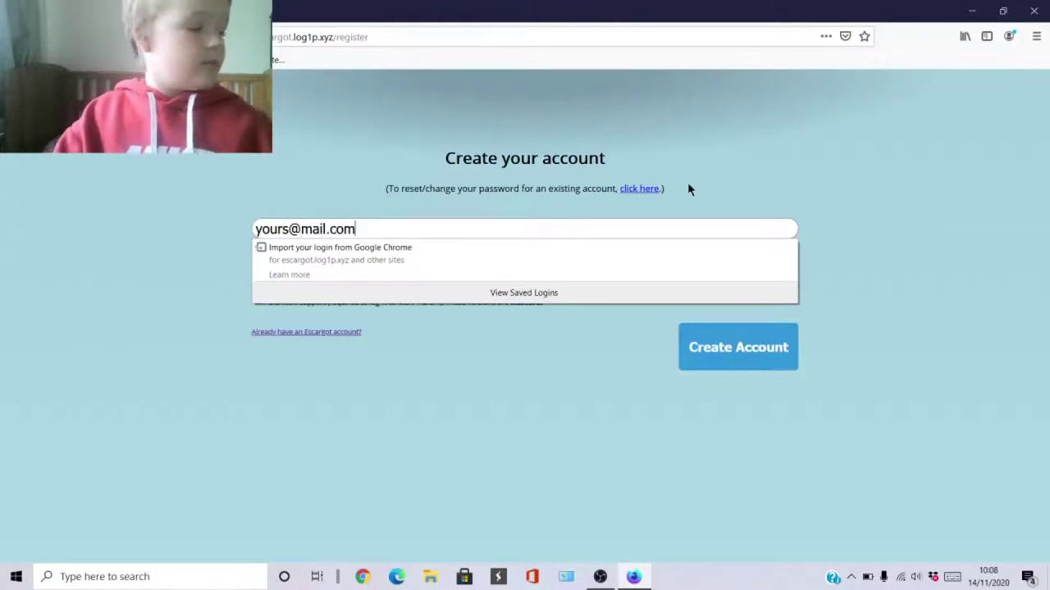
Enter a new password and its confirmation, create the account, and decline saving the login.
{"action": "key", "text": "Tab"}
{"action": "key", "text": "Home"}
{"action": "key", "text": "End"}
{"action": "key", "text": "BackSpace"}
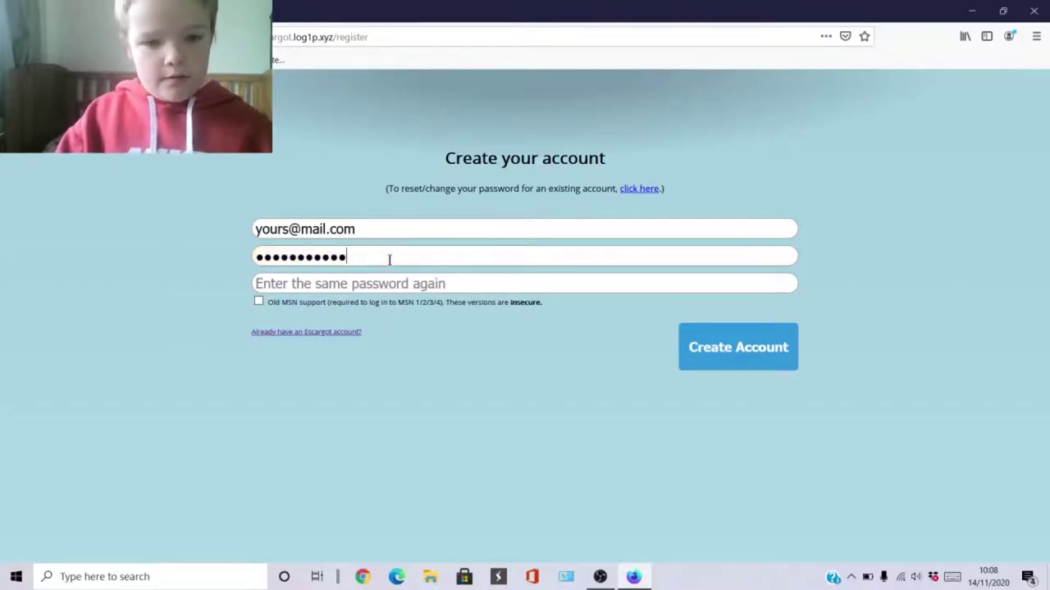
{"action": "key", "text": "BackSpace"}
{"action": "key", "text": "BackSpace"}
{"action": "key", "text": "BackSpace"}
{"action": "key", "text": "BackSpace"}
{"action": "key", "text": "BackSpace"}
{"action": "key", "text": "BackSpace"}
{"action": "key", "text": "BackSpace"}
{"action": "key", "text": "BackSpace"}
{"action": "key", "text": "BackSpace"}
{"action": "key", "text": "BackSpace"}
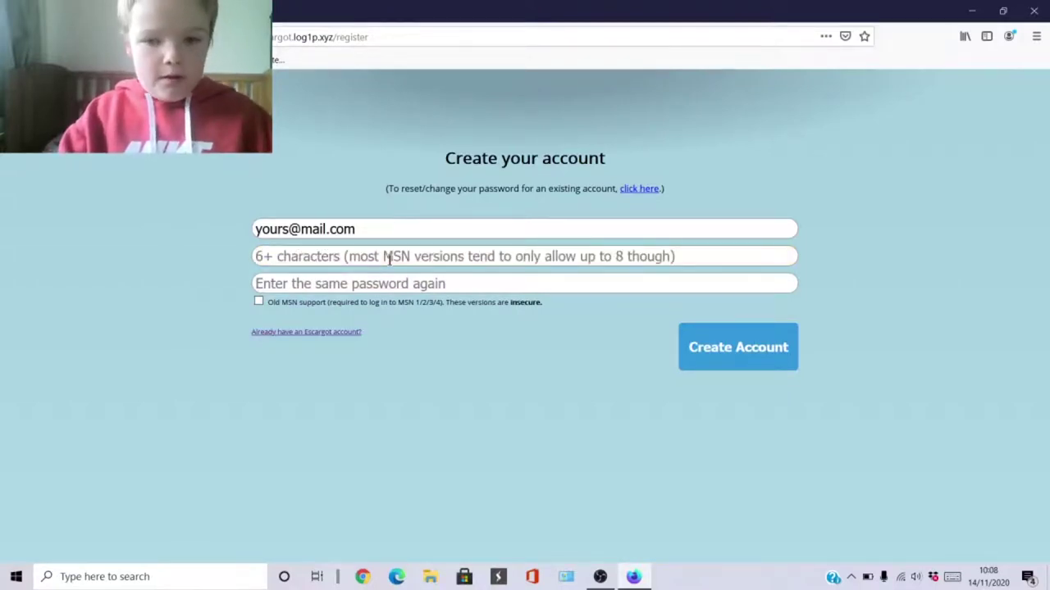
{"action": "left_click", "coordinate": [389, 258]}
{"action": "type", "text": "•"}
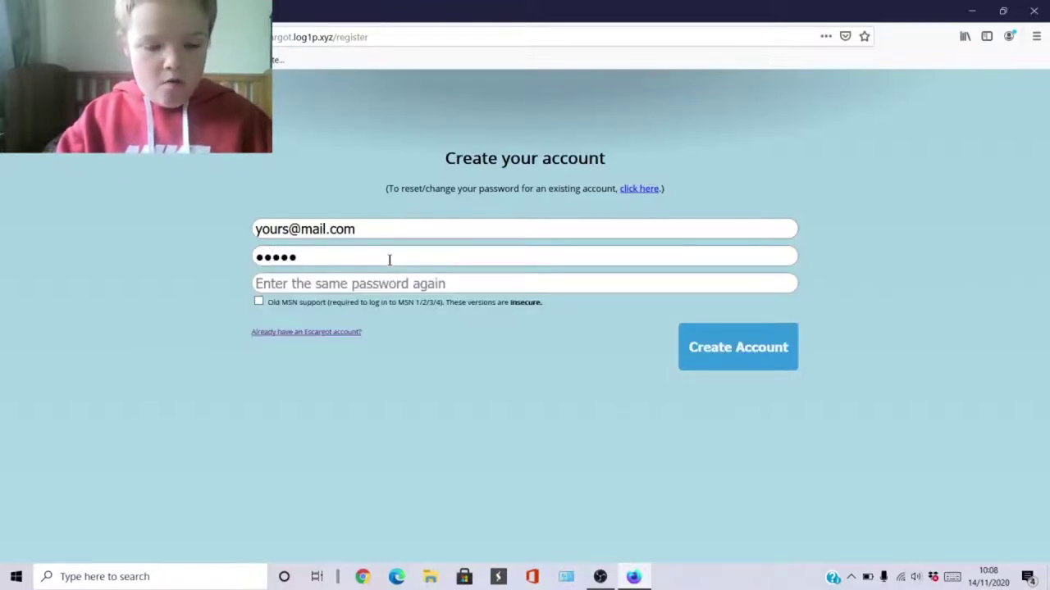
{"action": "type", "text": "******"}
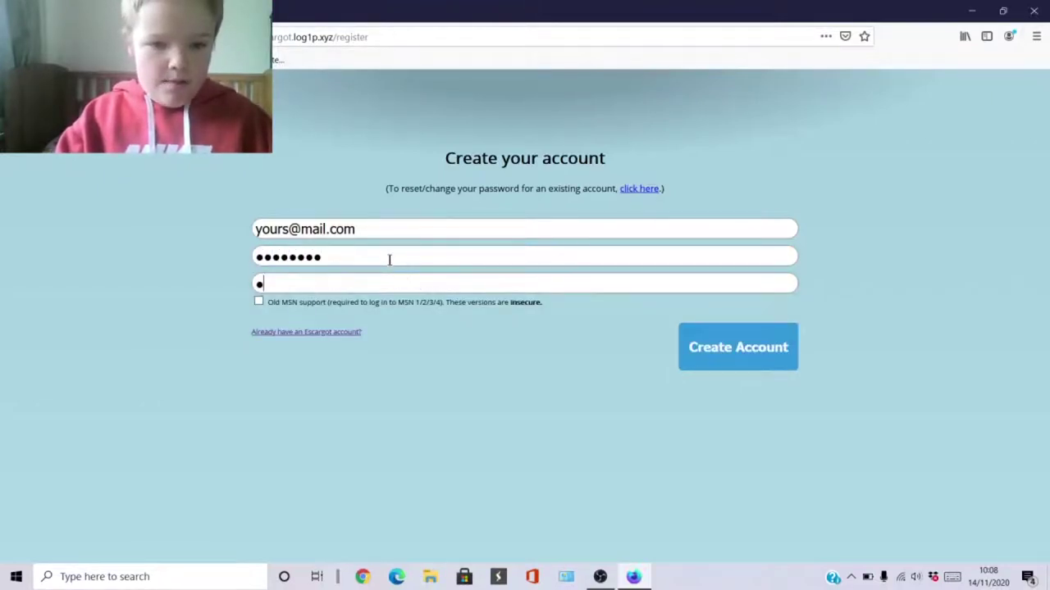
{"action": "type", "text": "**"}
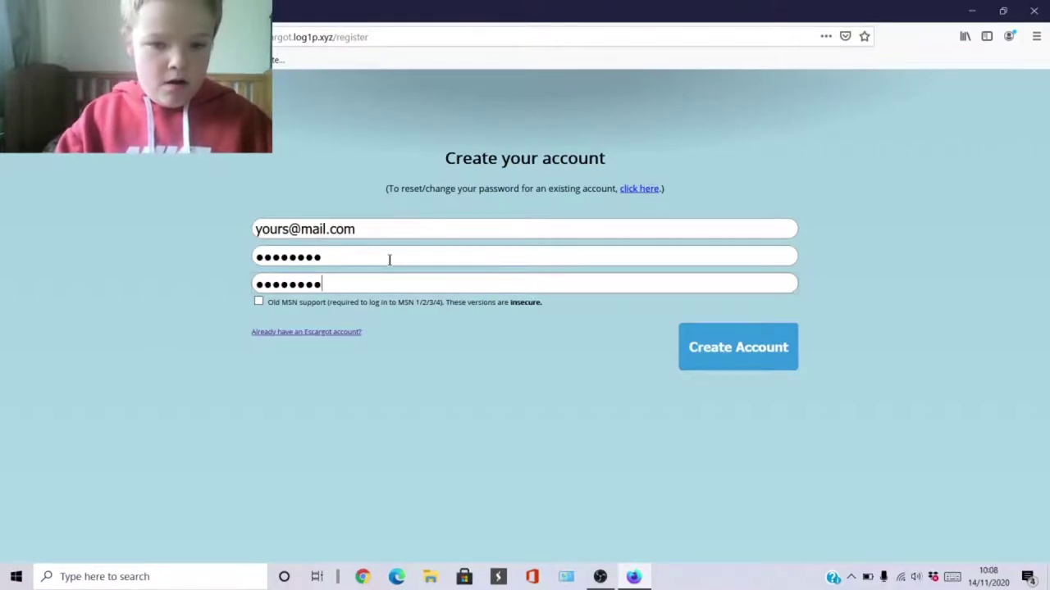
{"action": "left_click", "coordinate": [701, 336]}
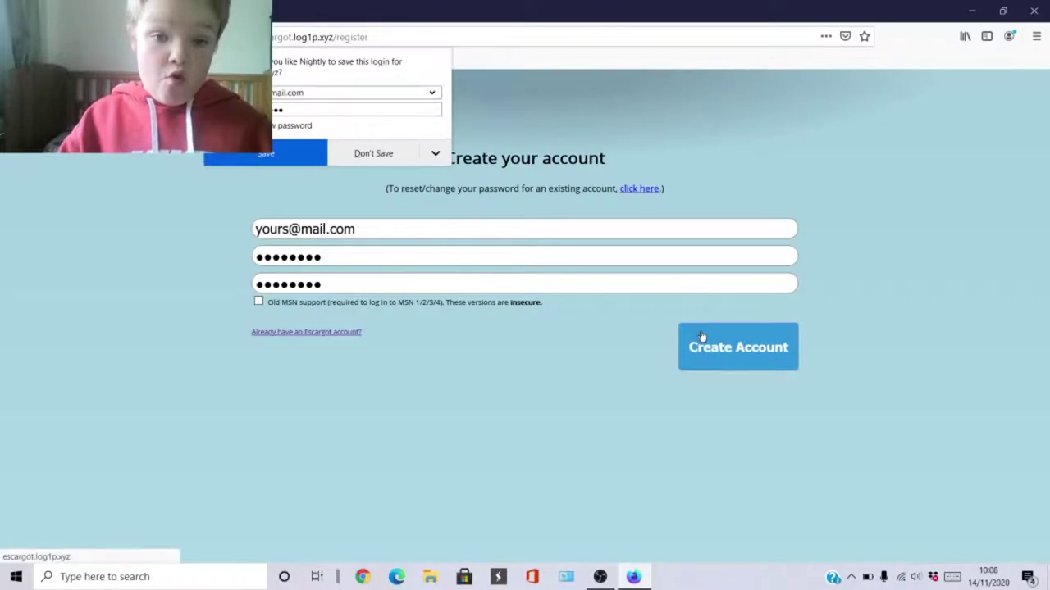
{"action": "left_click", "coordinate": [351, 153]}
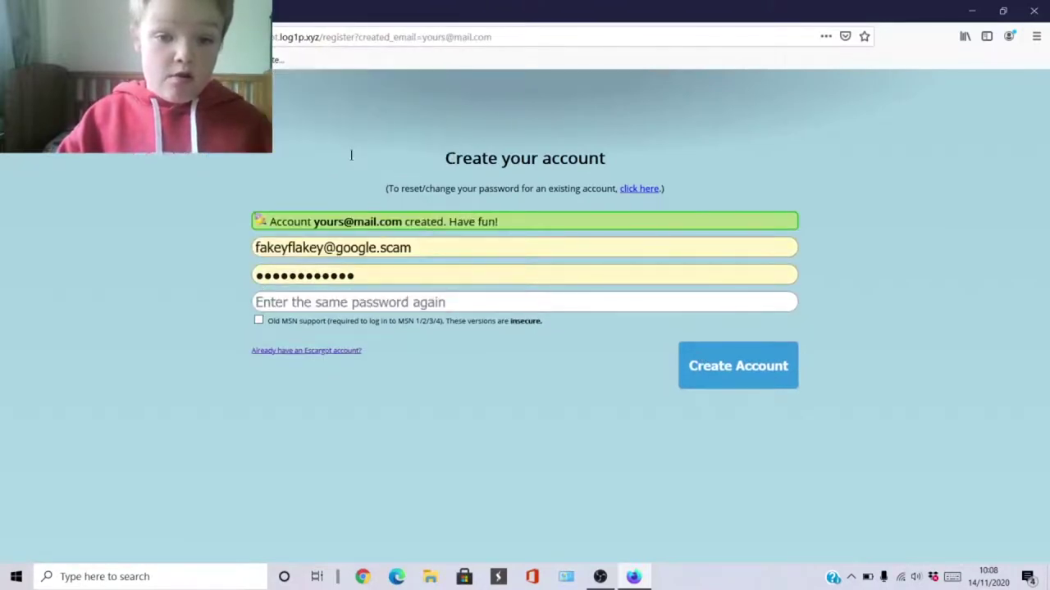
Choose English on Escargot's Messenger downloads page and save the pre-patched WLM 8.5 installer escargot-wlm-8.5.1302-en.msi.
{"action": "left_click", "coordinate": [243, 143]}
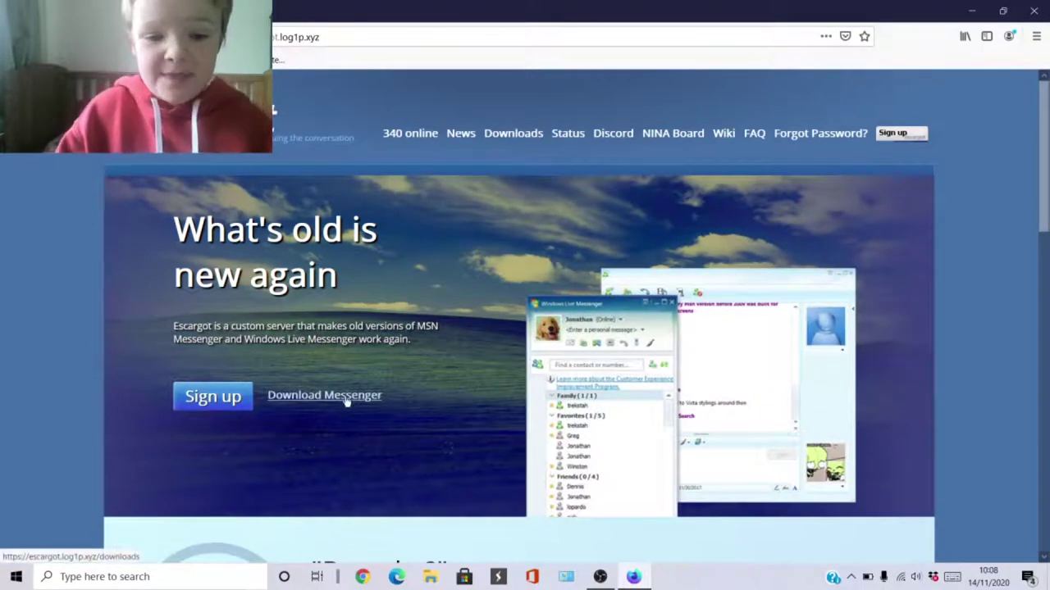
{"action": "left_click", "coordinate": [346, 400]}
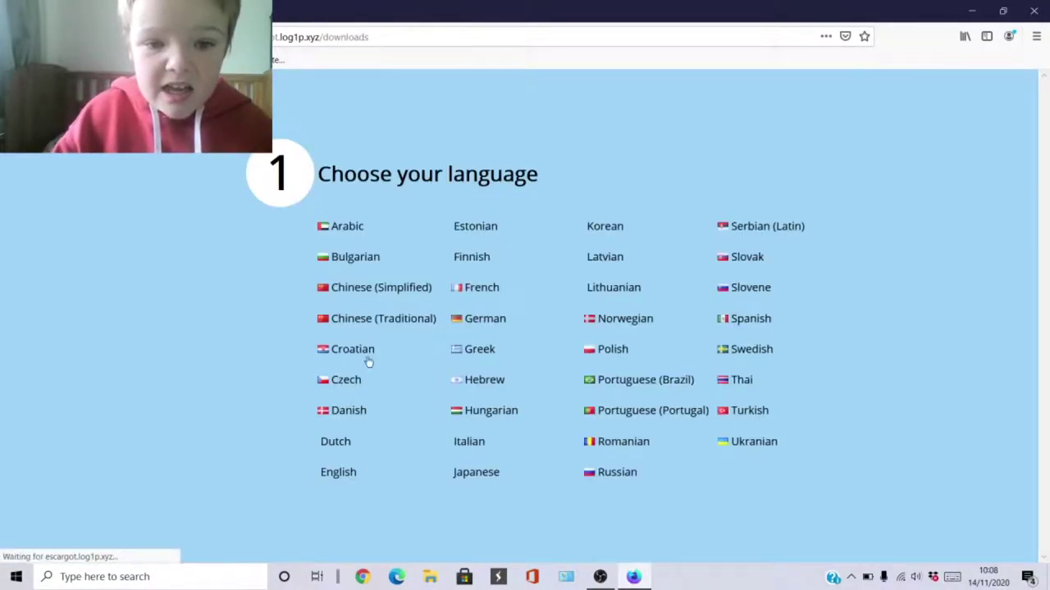
{"action": "left_click", "coordinate": [347, 474]}
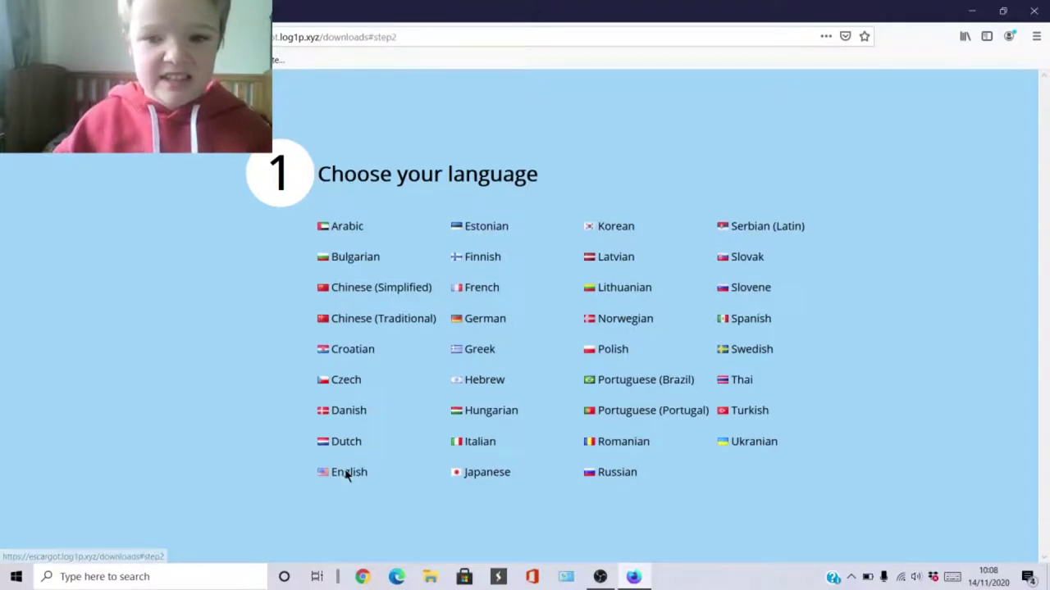
{"action": "left_click", "coordinate": [346, 474]}
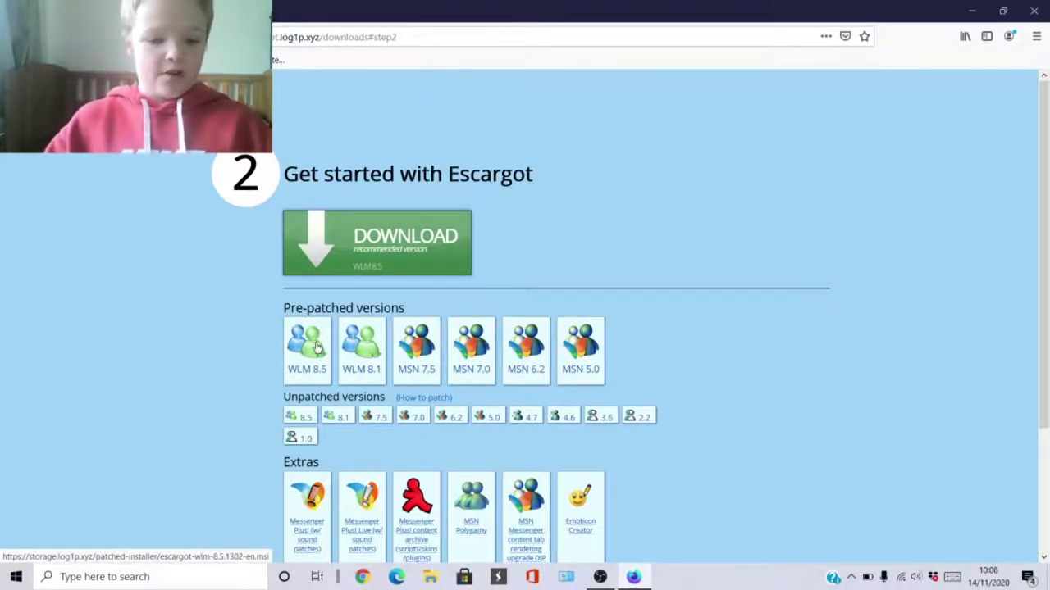
{"action": "left_click", "coordinate": [318, 348]}
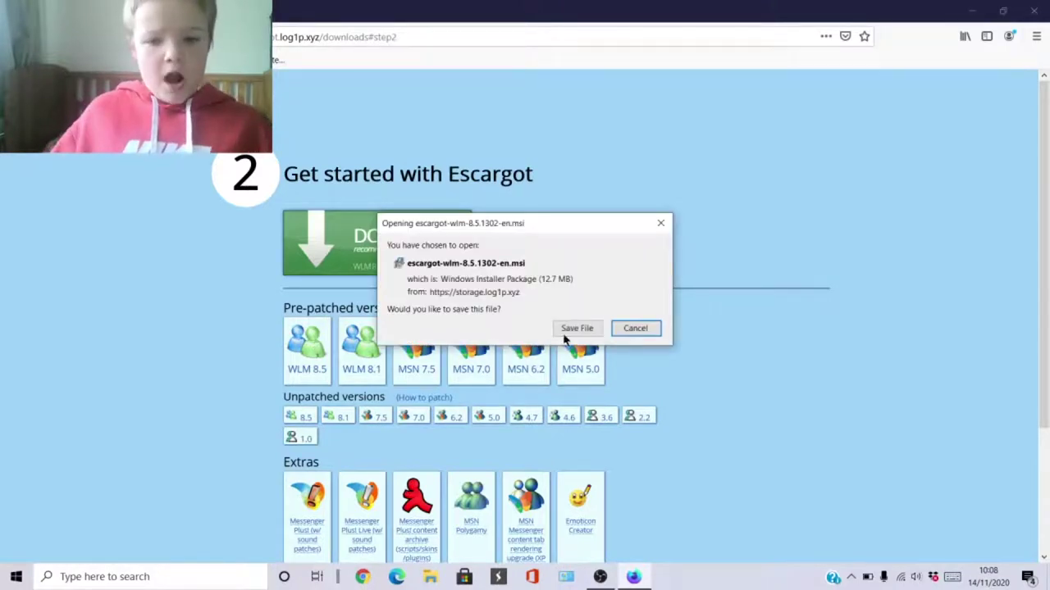
{"action": "left_click", "coordinate": [577, 328]}
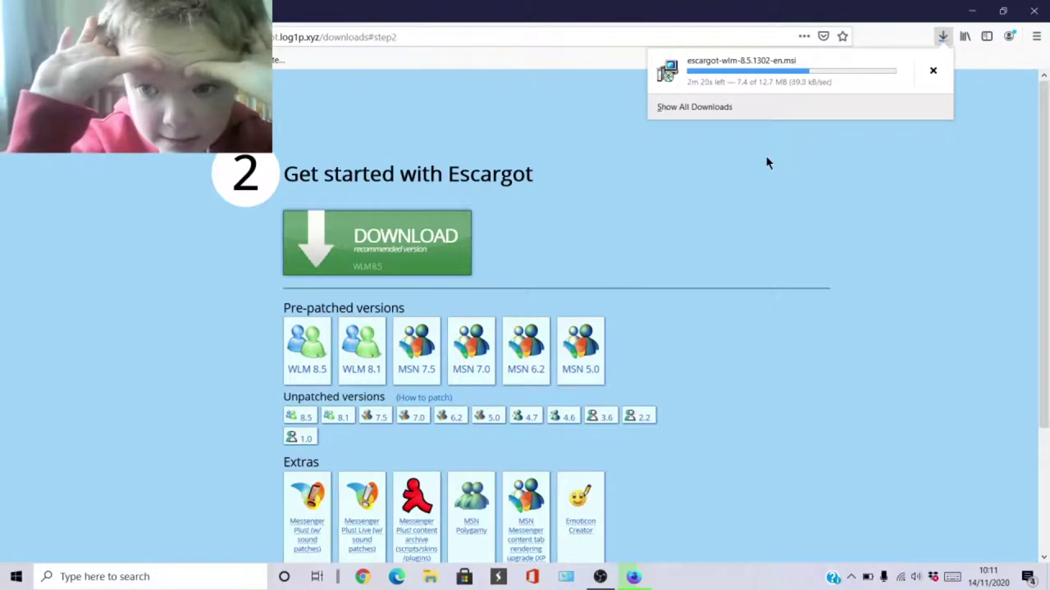
Keep checking the Downloads panel until escargot-wlm-8.5.1302-en.msi shows Completed at 12.7 MB.
{"action": "left_click", "coordinate": [601, 578]}
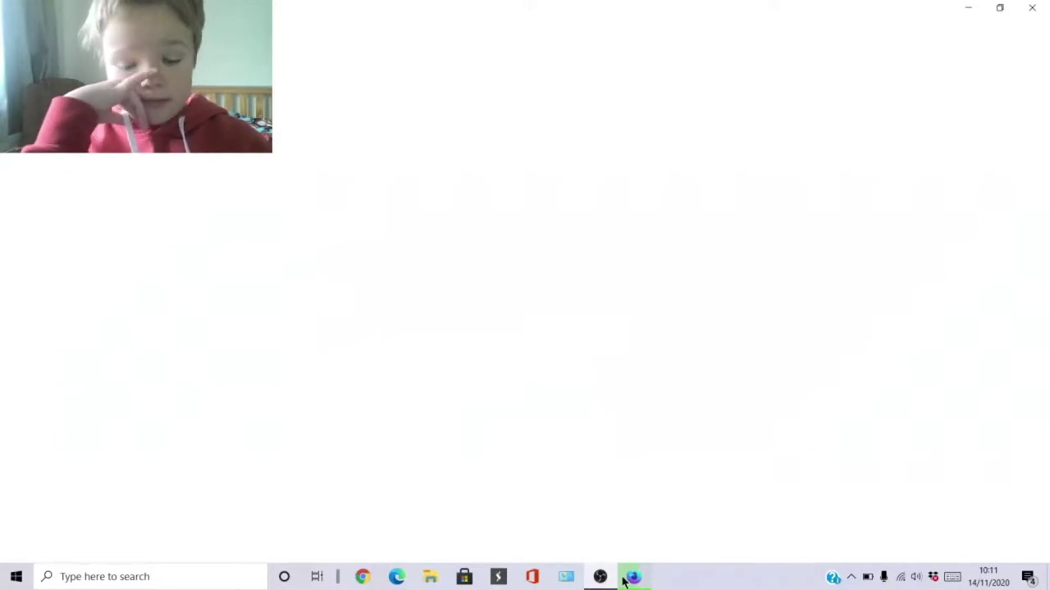
{"action": "mouse_move", "coordinate": [624, 580]}
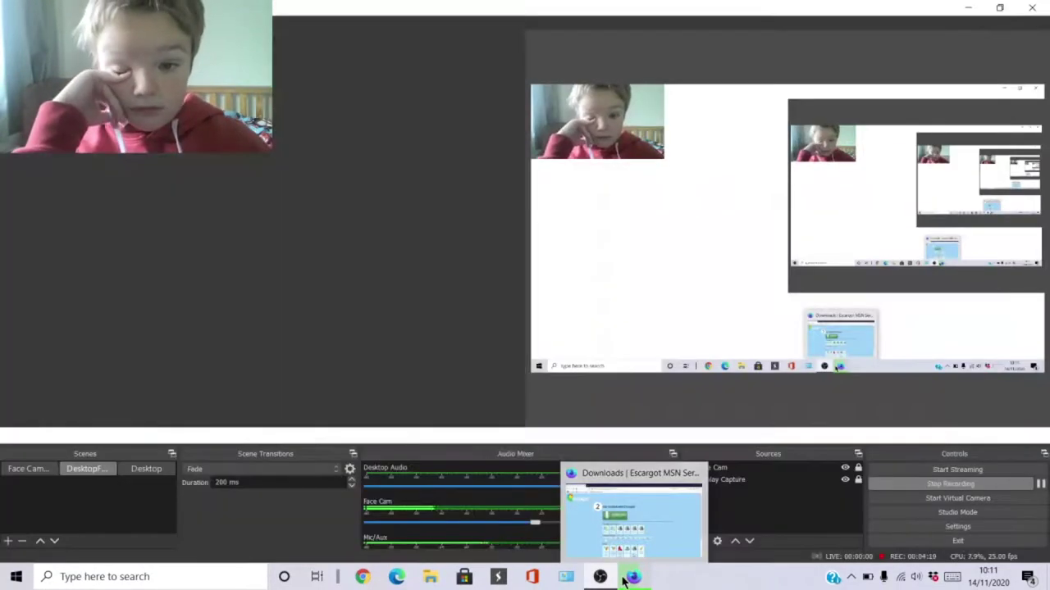
{"action": "left_click", "coordinate": [596, 525]}
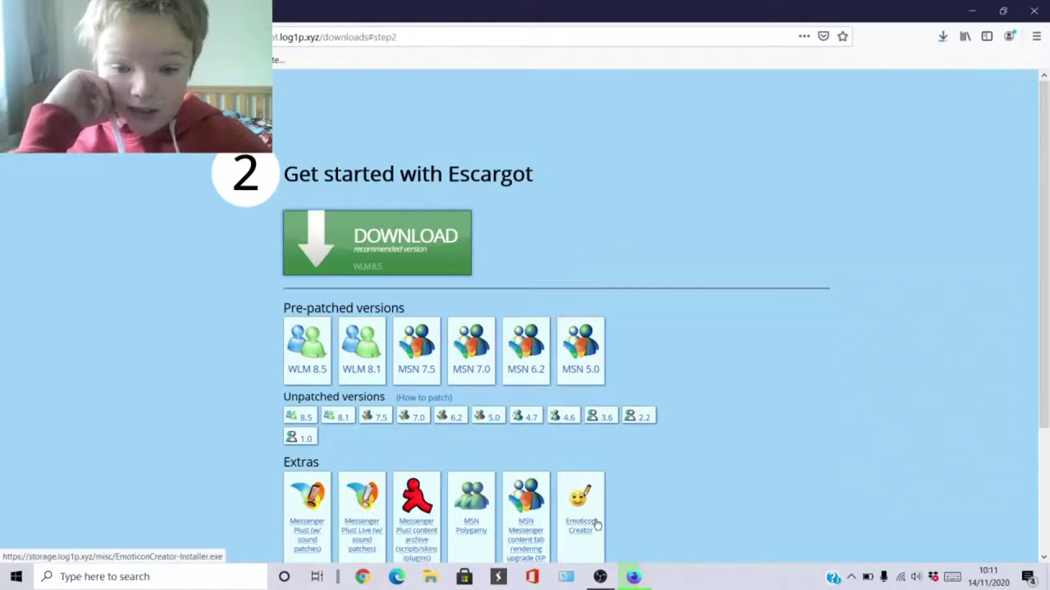
{"action": "left_click", "coordinate": [944, 37]}
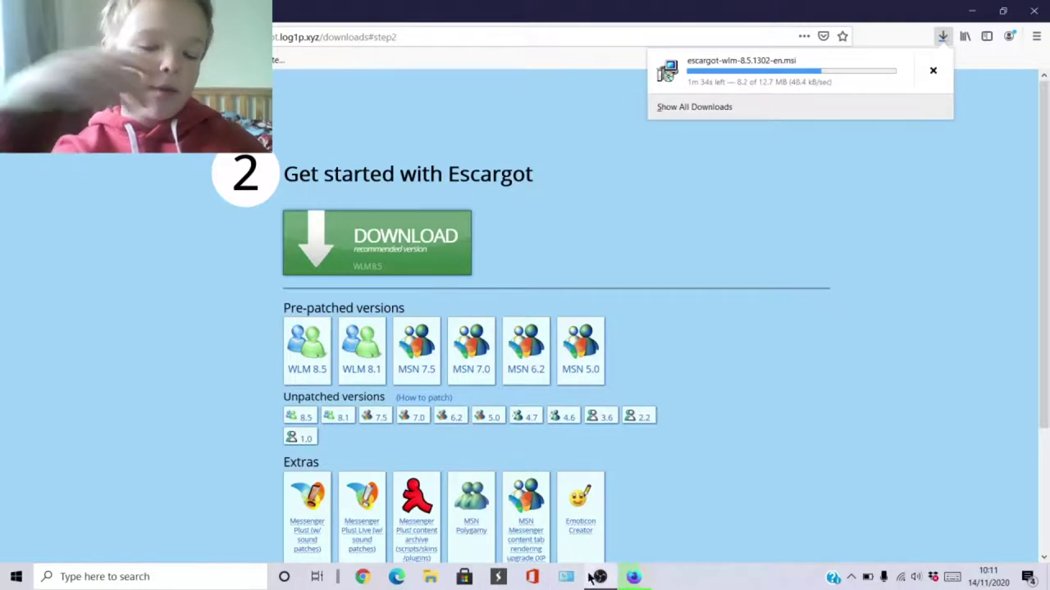
{"action": "left_click", "coordinate": [763, 407]}
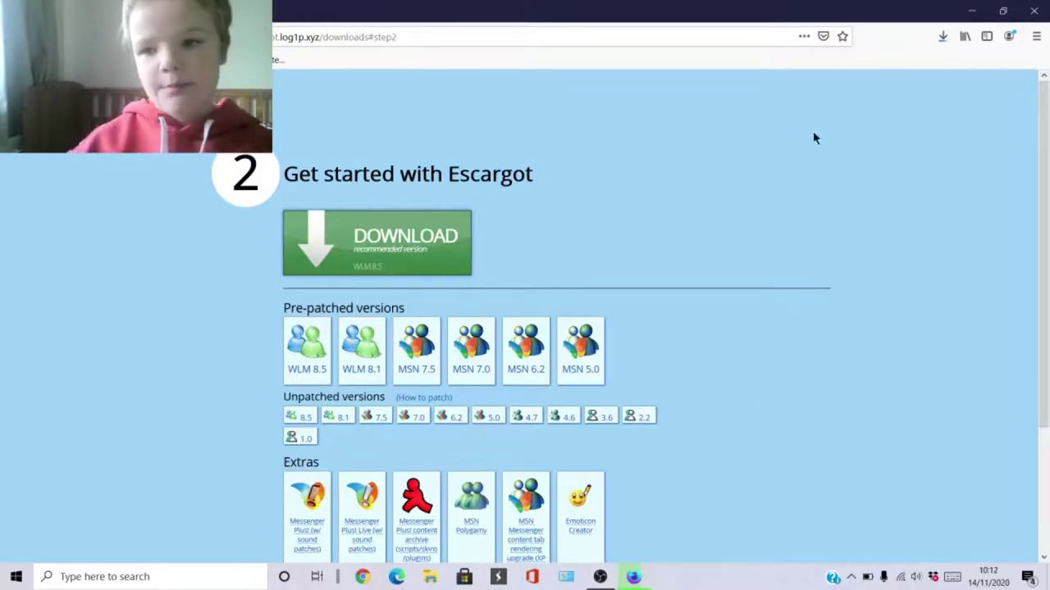
{"action": "left_click", "coordinate": [943, 37]}
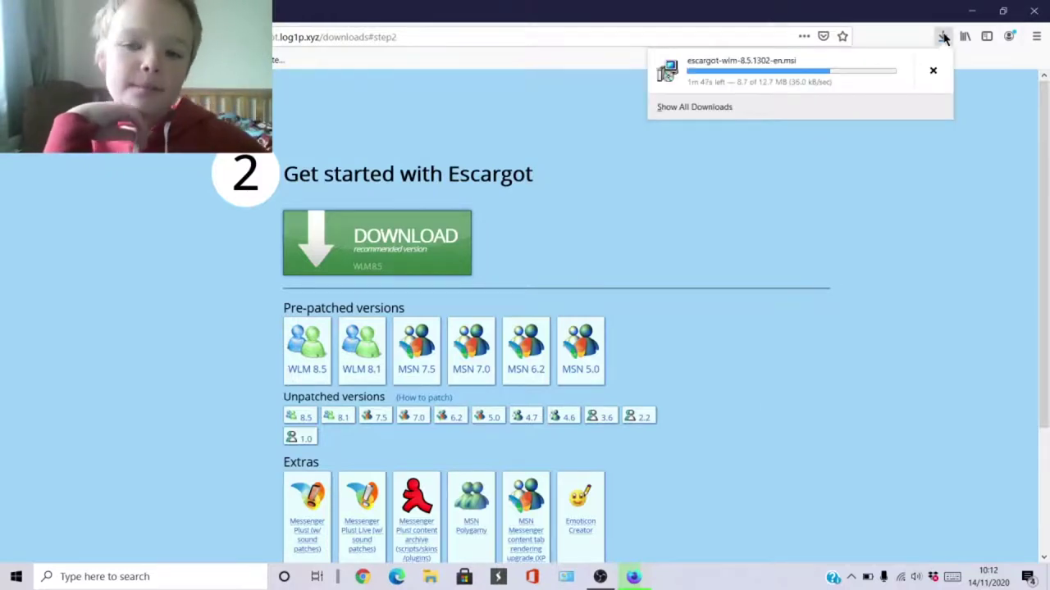
{"action": "left_click", "coordinate": [943, 36]}
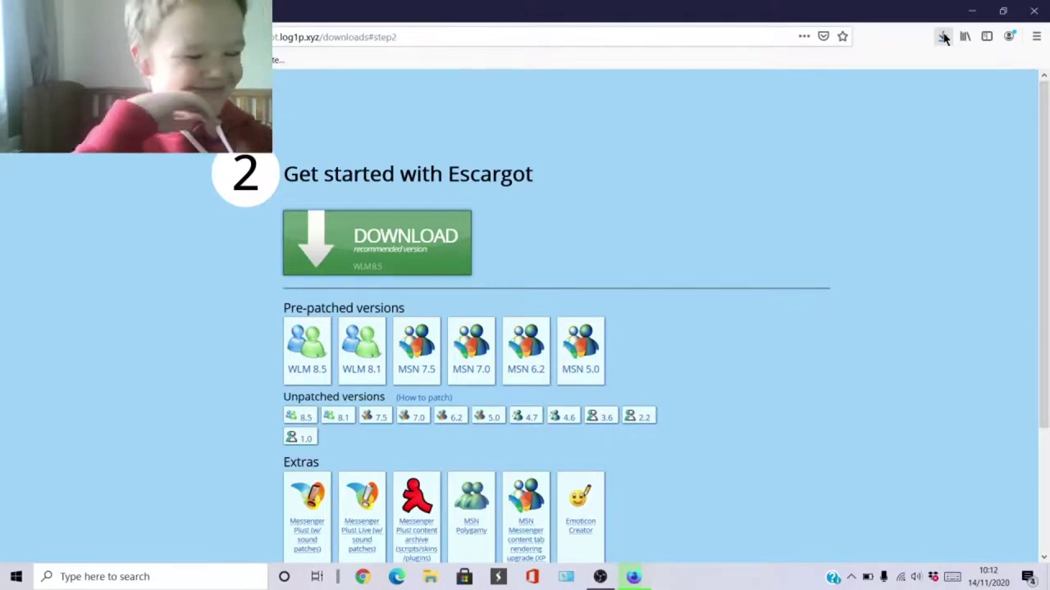
{"action": "left_click", "coordinate": [944, 38]}
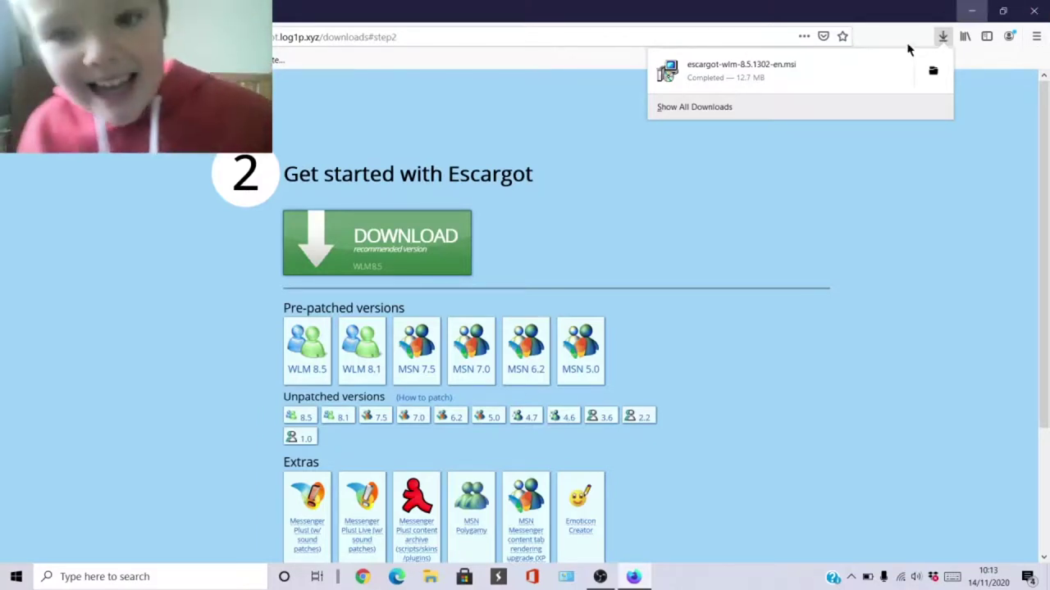
Open escargot-wlm-8.5.1302-en.msi from the Downloads panel and confirm running the executable.
{"action": "left_click", "coordinate": [895, 78]}
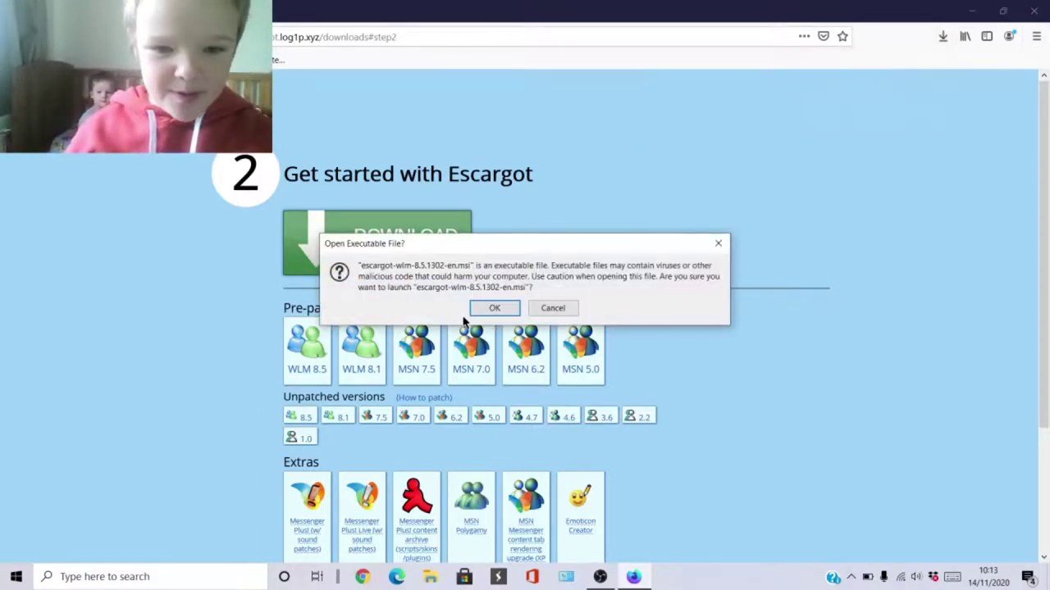
{"action": "left_click", "coordinate": [495, 308]}
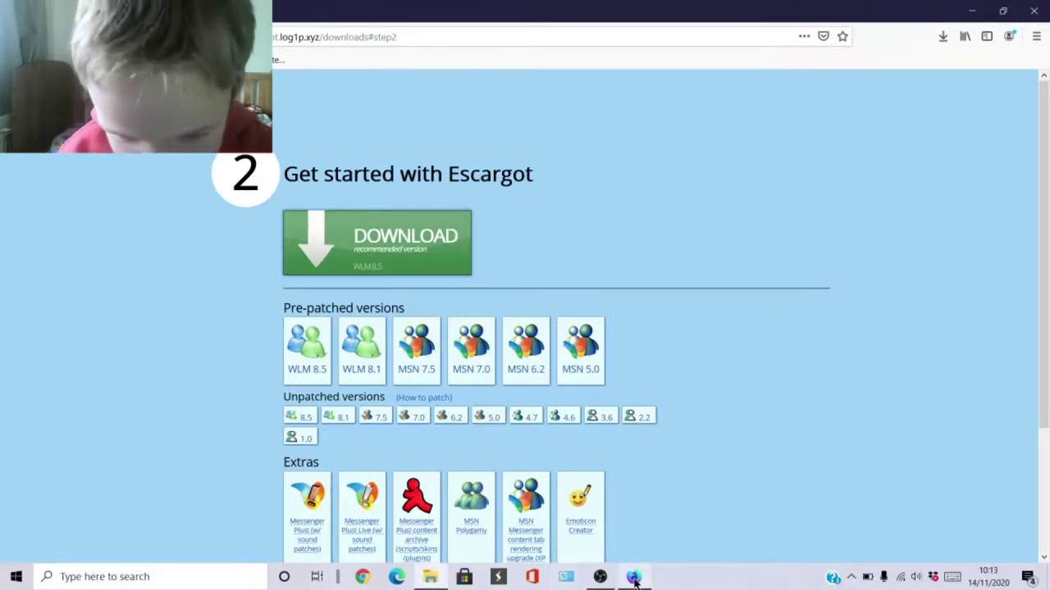
Close the Firefox window and minimise OBS to reveal the SmartScreen warning on the desktop.
{"action": "mouse_move", "coordinate": [635, 581]}
{"action": "left_click", "coordinate": [696, 475]}
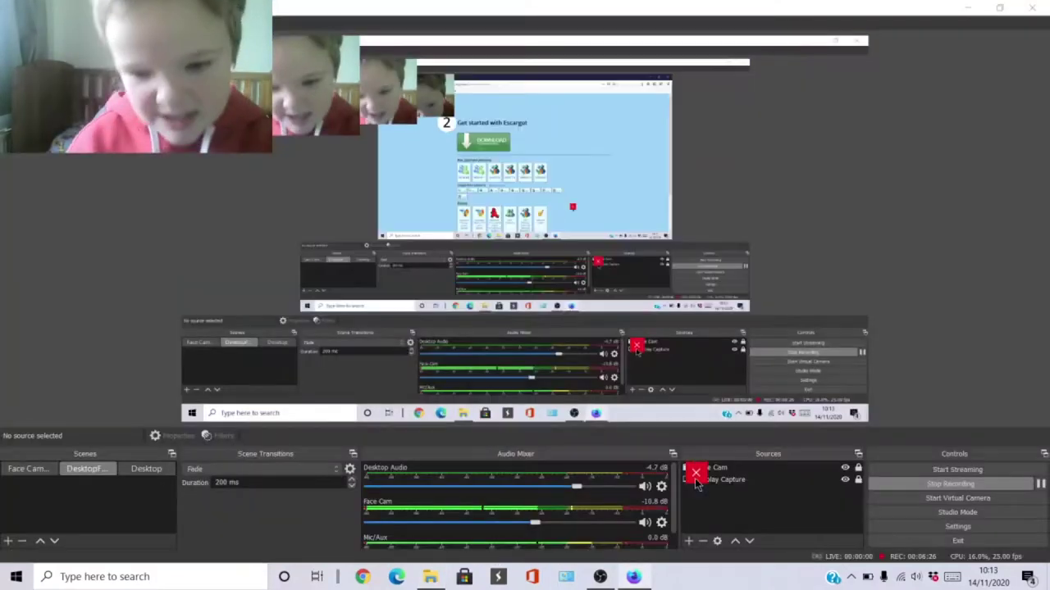
{"action": "left_click", "coordinate": [968, 8]}
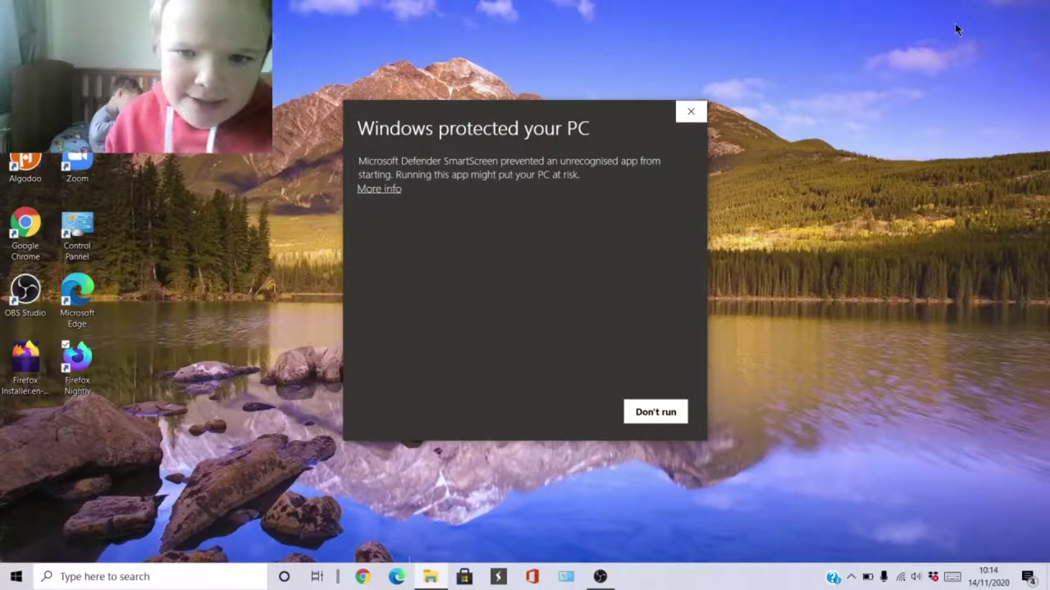
Use More info and Run anyway on the SmartScreen warning to start the Messenger installer.
{"action": "left_click", "coordinate": [371, 188]}
{"action": "left_click_drag", "start_coordinate": [416, 216], "coordinate": [540, 238]}
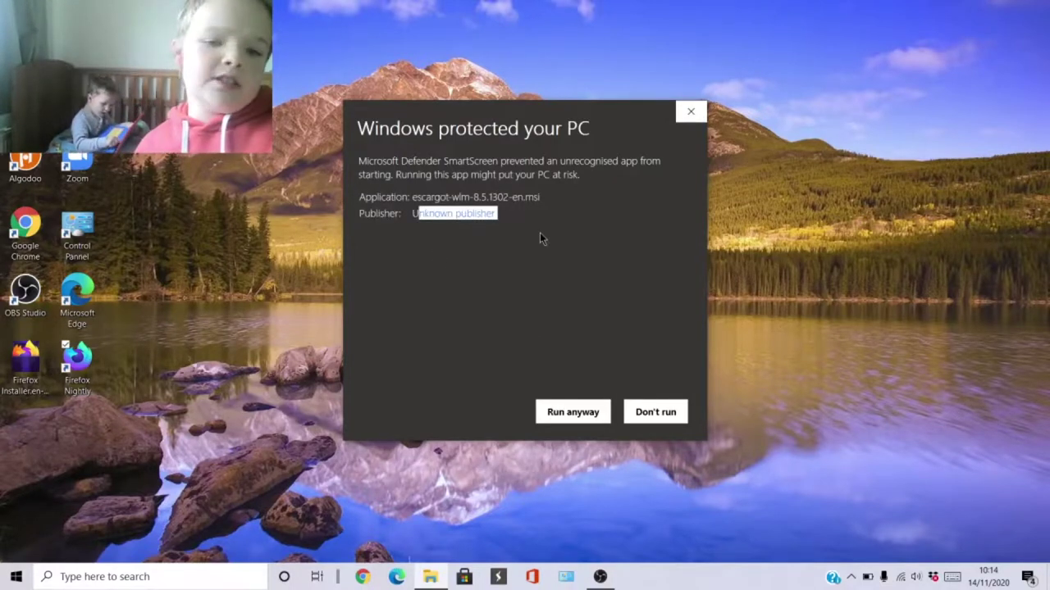
{"action": "left_click", "coordinate": [564, 411]}
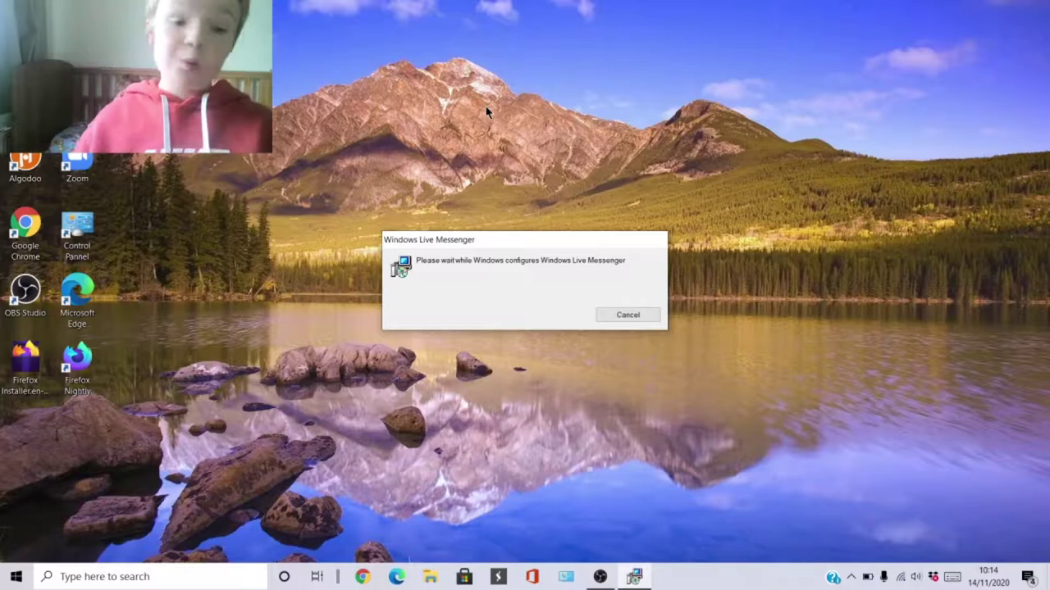
{"action": "key", "text": "super"}
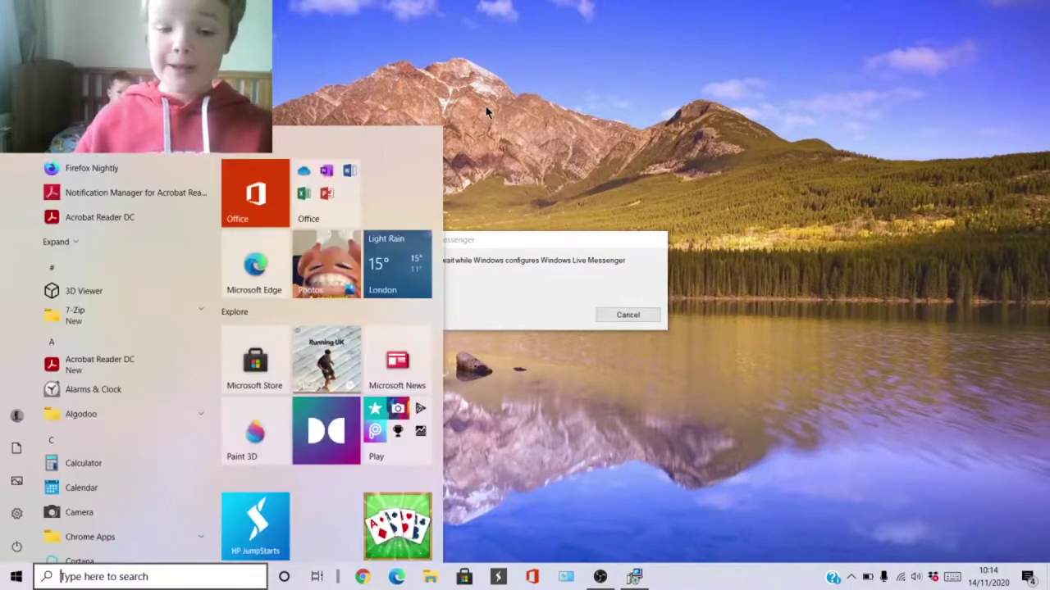
{"action": "key", "text": "super"}
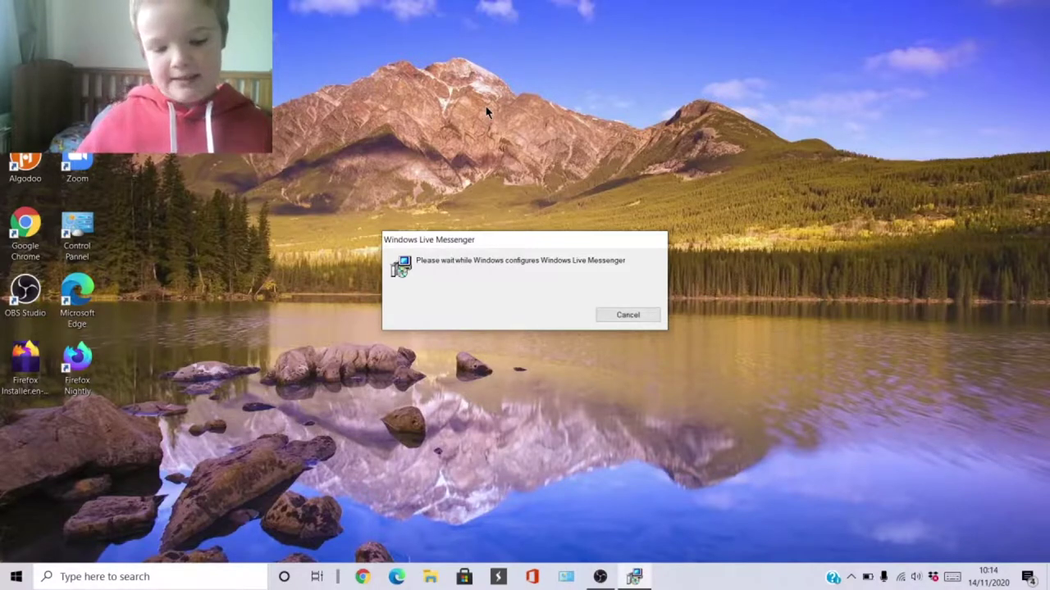
{"action": "key", "text": "super"}
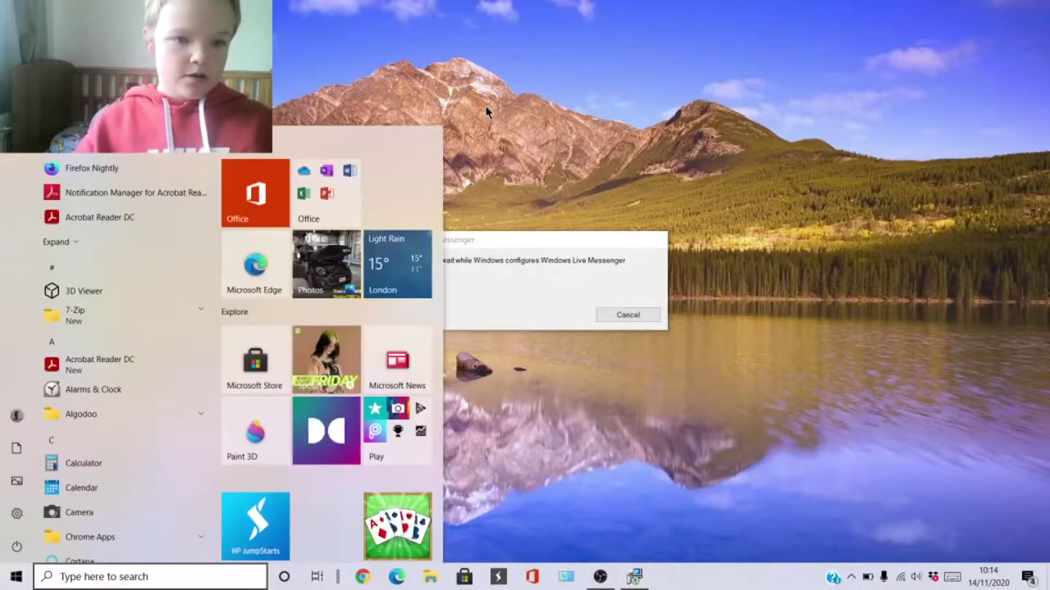
{"action": "key", "text": "Down"}
{"action": "key", "text": "w"}
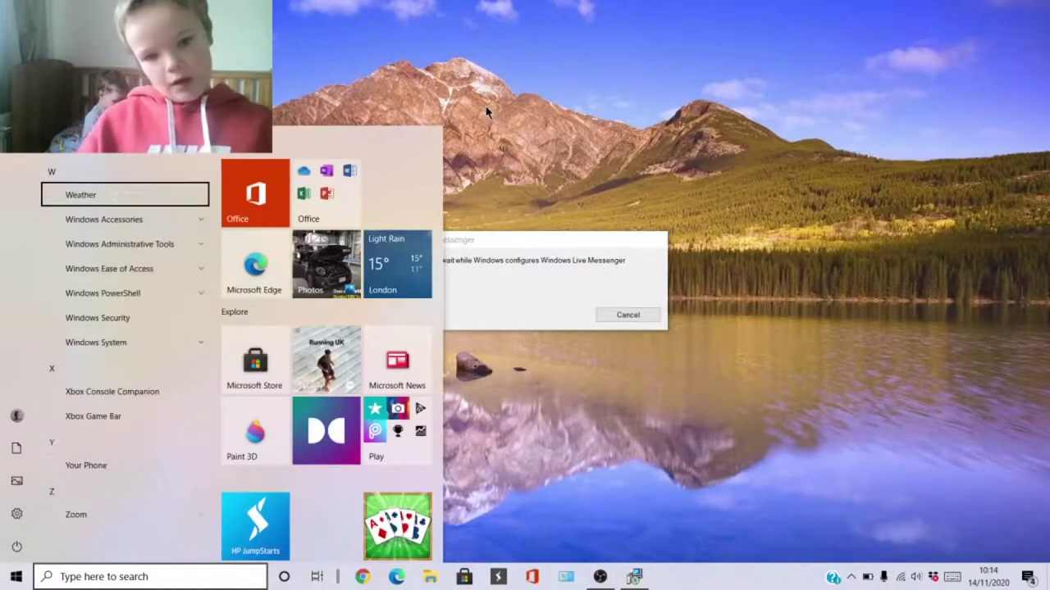
{"action": "key", "text": "Down"}
{"action": "key", "text": "Down"}
{"action": "key", "text": "Down"}
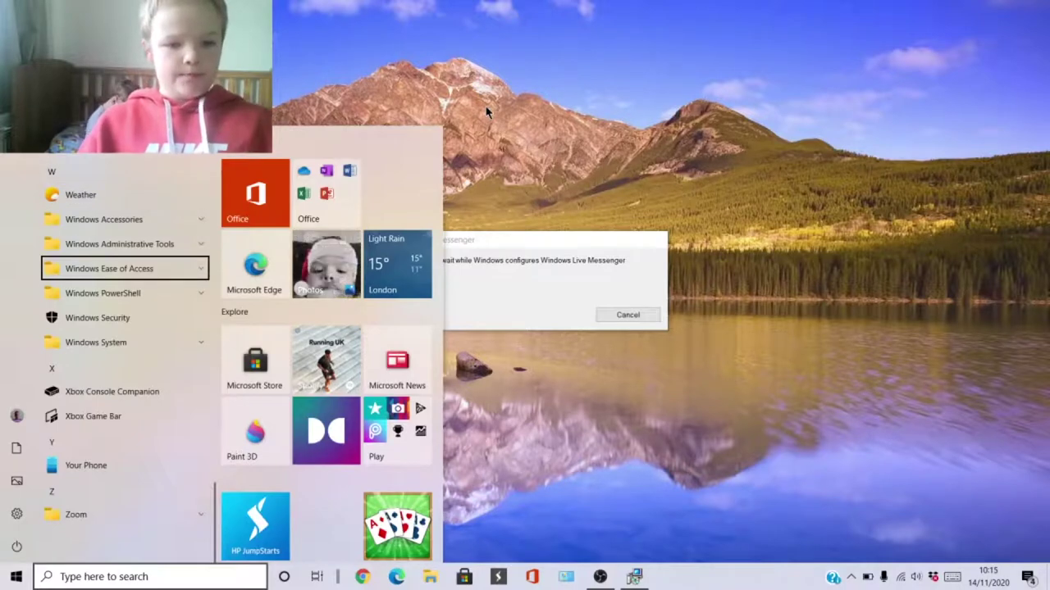
{"action": "key", "text": "Escape"}
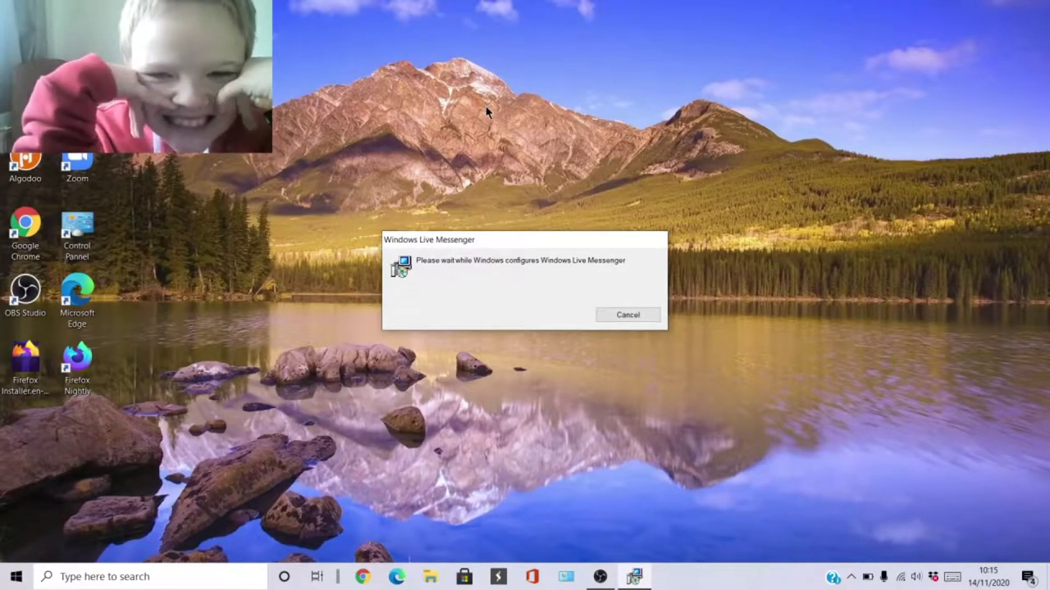
{"action": "left_click", "coordinate": [850, 576]}
{"action": "left_click", "coordinate": [611, 470]}
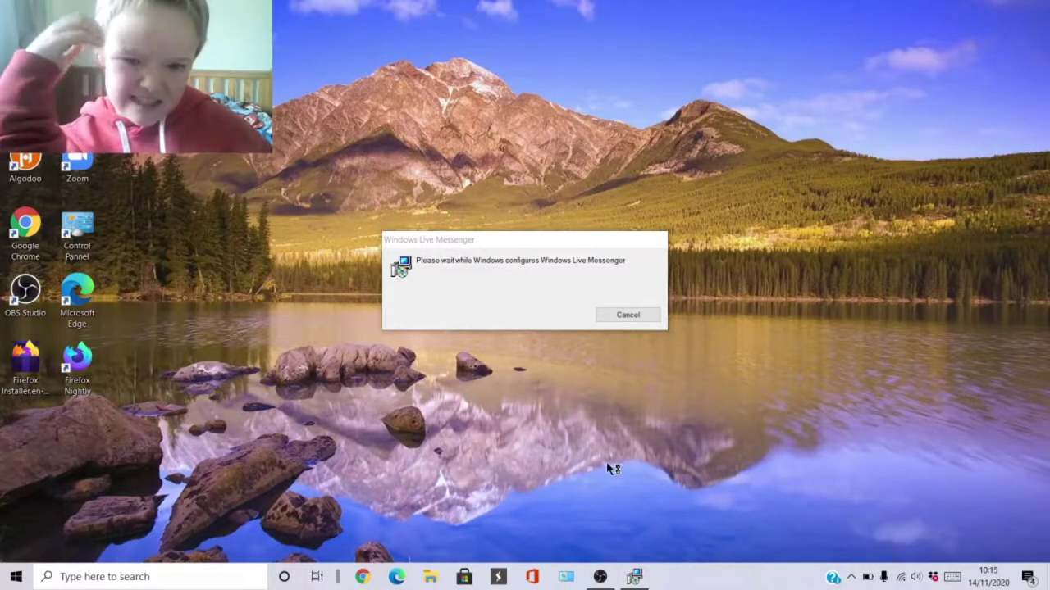
{"action": "left_click", "coordinate": [435, 238]}
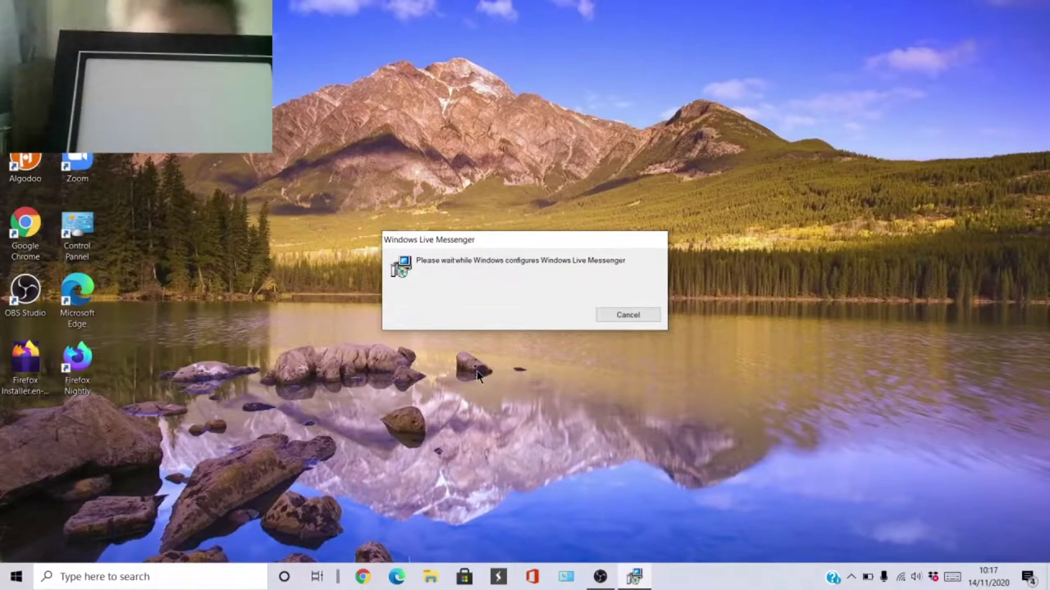
Toggle the Start menu open and closed while the installer gathers required information.
{"action": "key", "text": "super"}
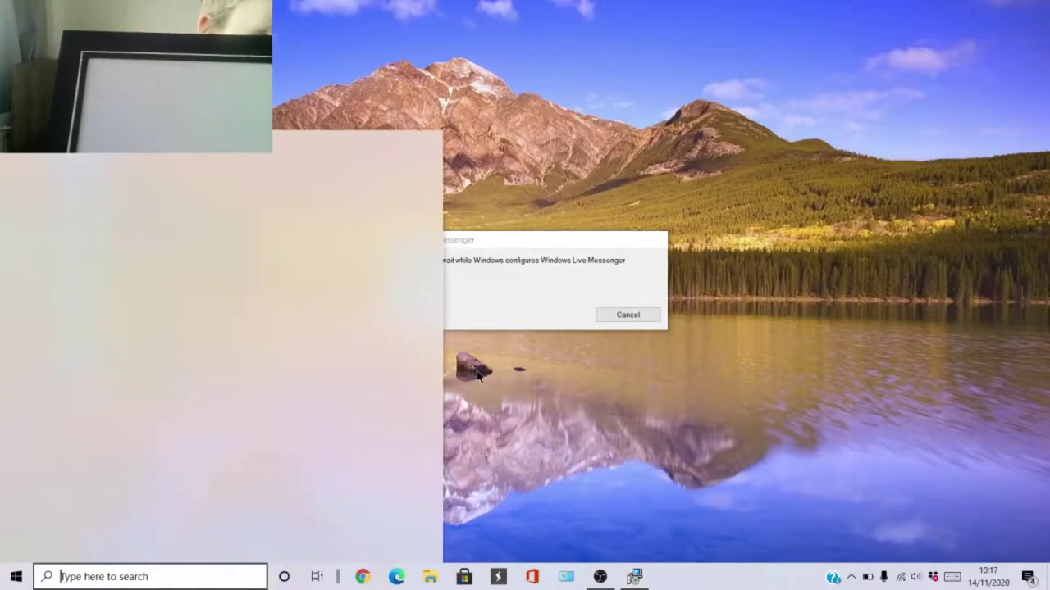
{"action": "key", "text": "super"}
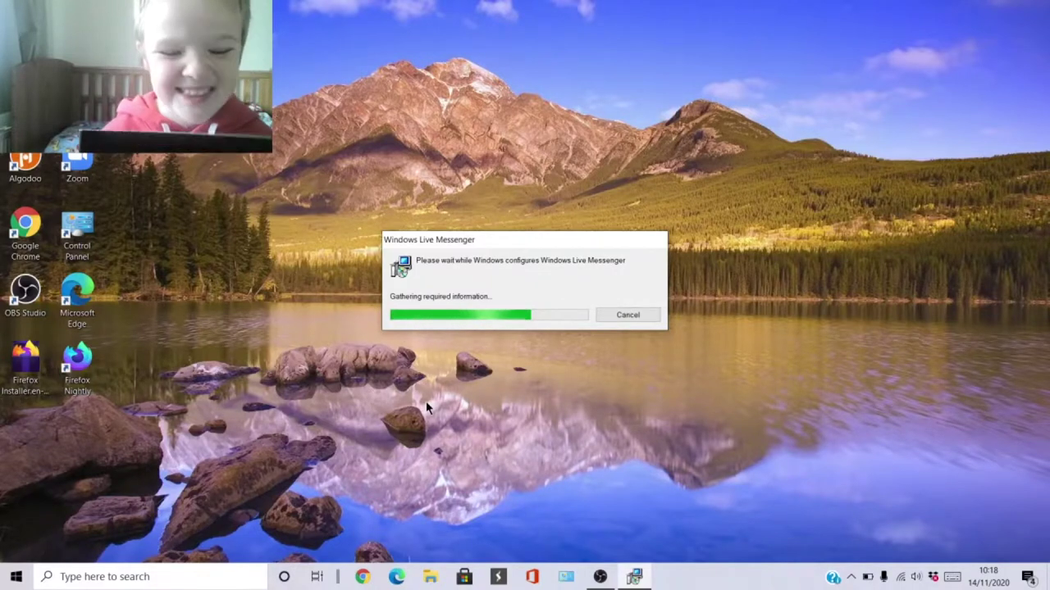
Toggle the Start menu a few times while waiting for the Messenger installer to finish.
{"action": "key", "text": "super"}
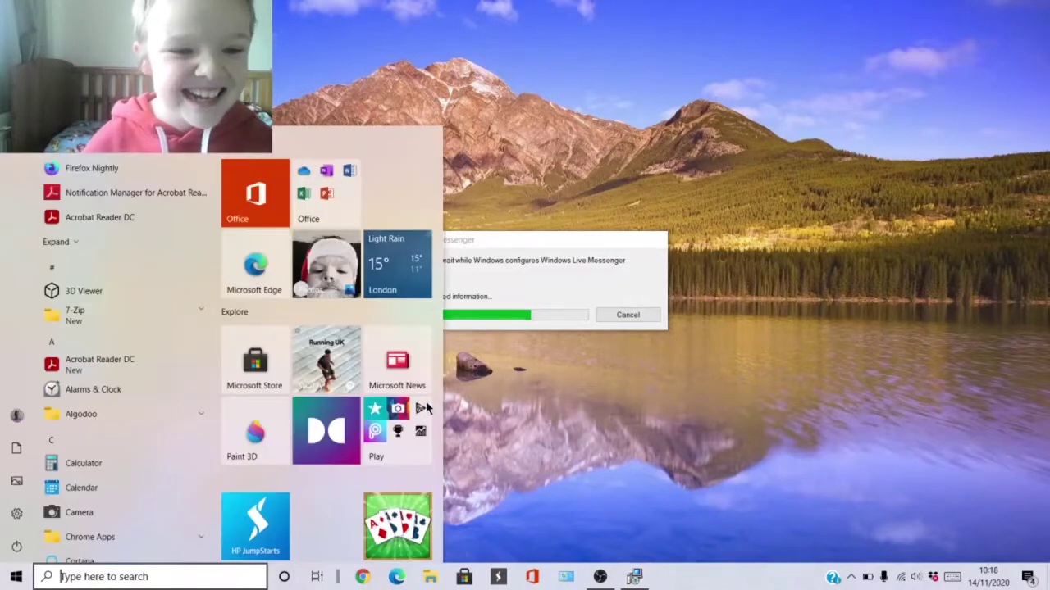
{"action": "key", "text": "super"}
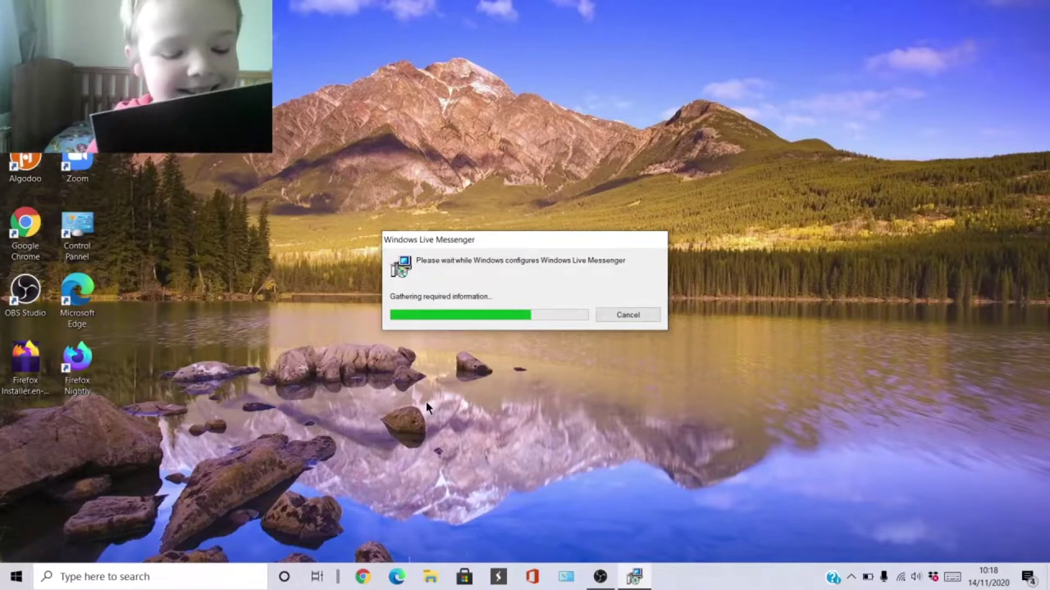
{"action": "key", "text": "super"}
{"action": "key", "text": "super"}
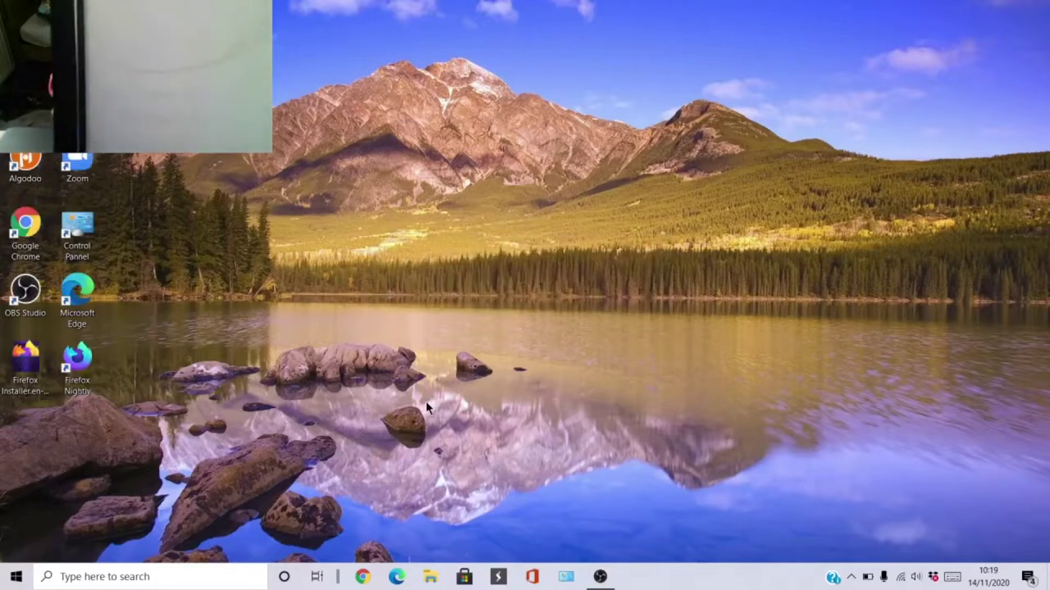
Launch Windows Live Messenger from the Start menu and start entering the sign-in e-mail address.
{"action": "key", "text": "super"}
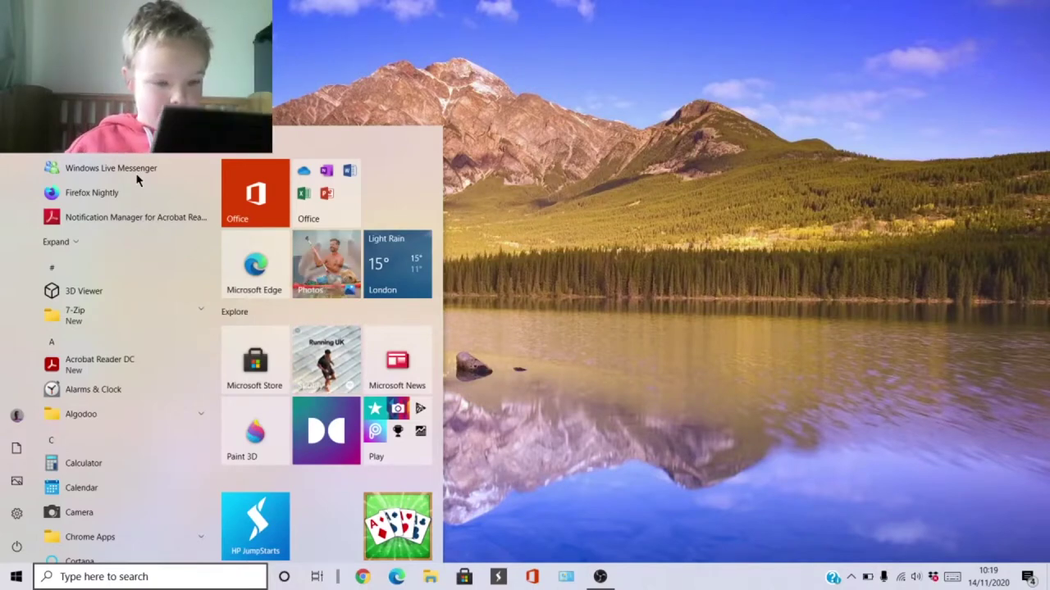
{"action": "left_click", "coordinate": [137, 174]}
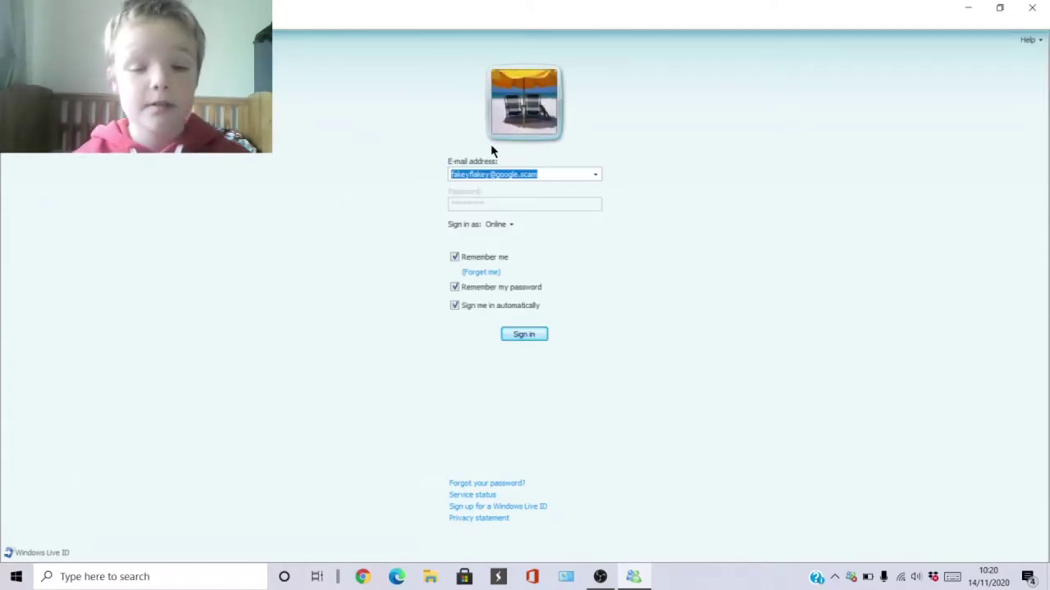
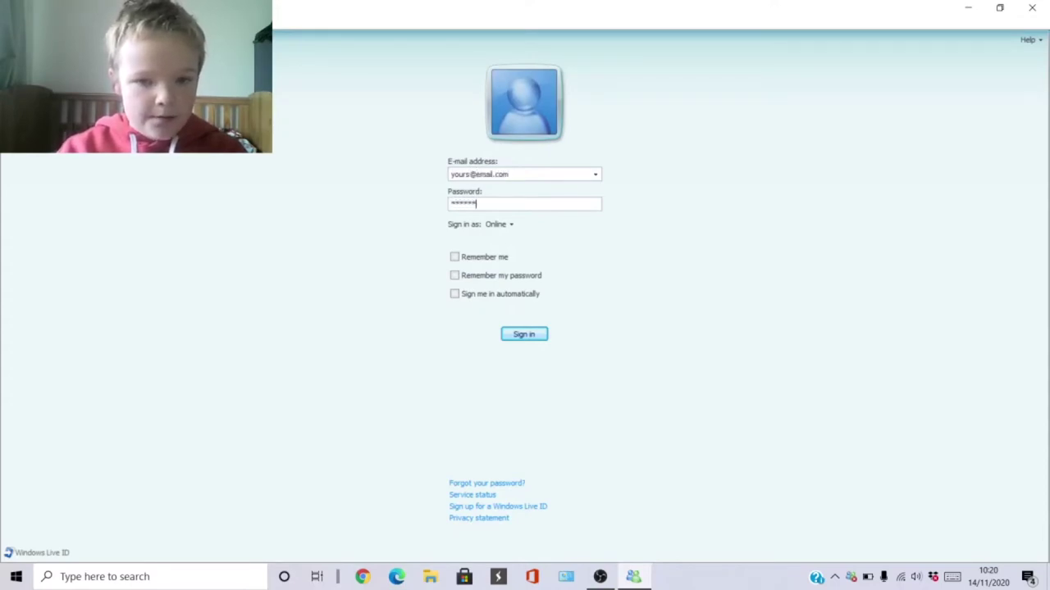
Submit the sign-in, remove the extra 's' from the e-mail address, and retry; it fails with error 80048821.
{"action": "key", "text": "Return"}
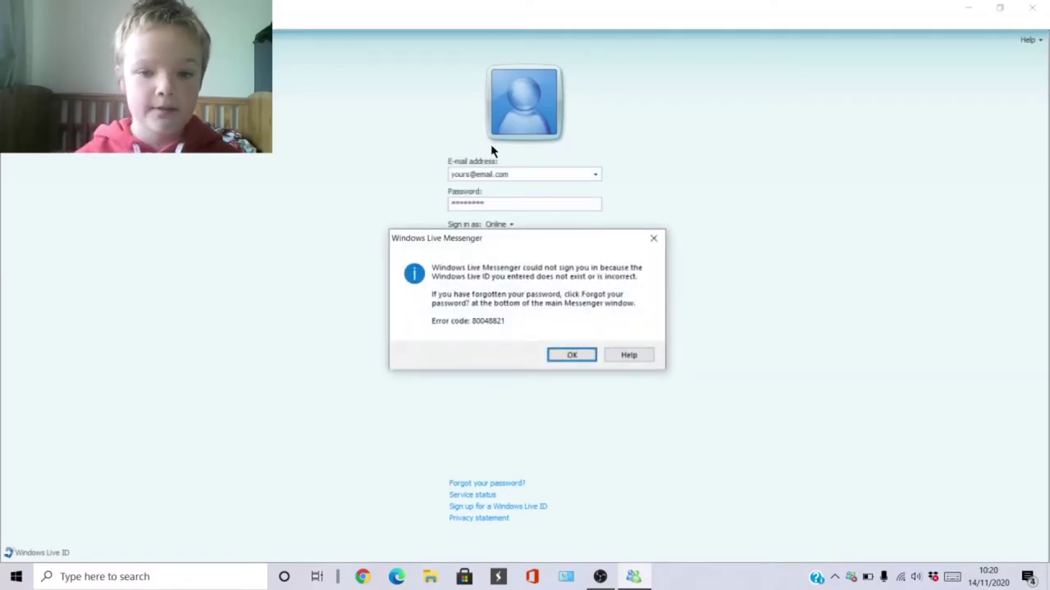
{"action": "key", "text": "Return"}
{"action": "double_click", "coordinate": [537, 171]}
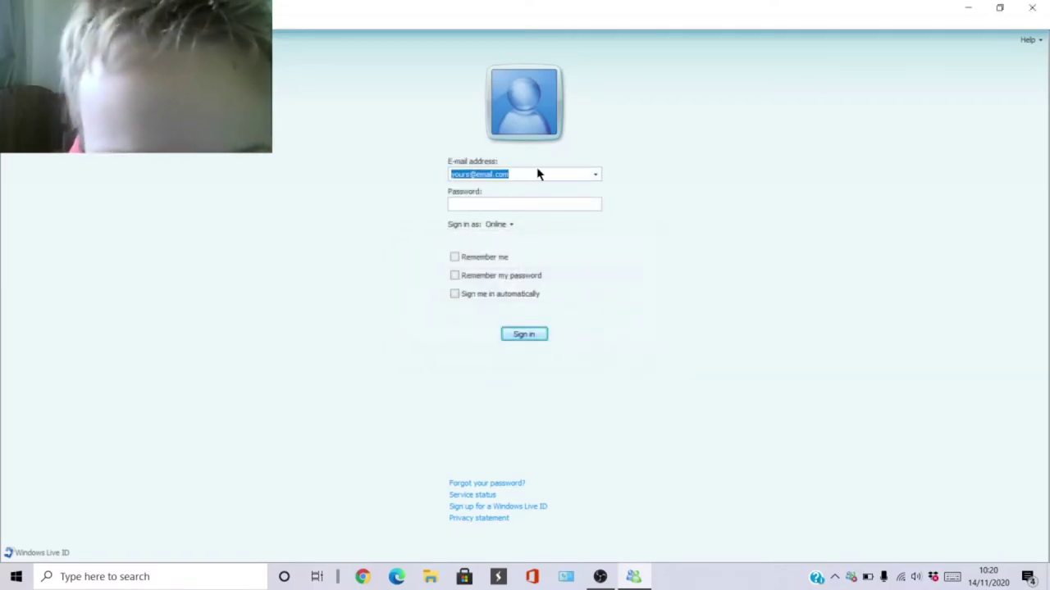
{"action": "left_click", "coordinate": [590, 171]}
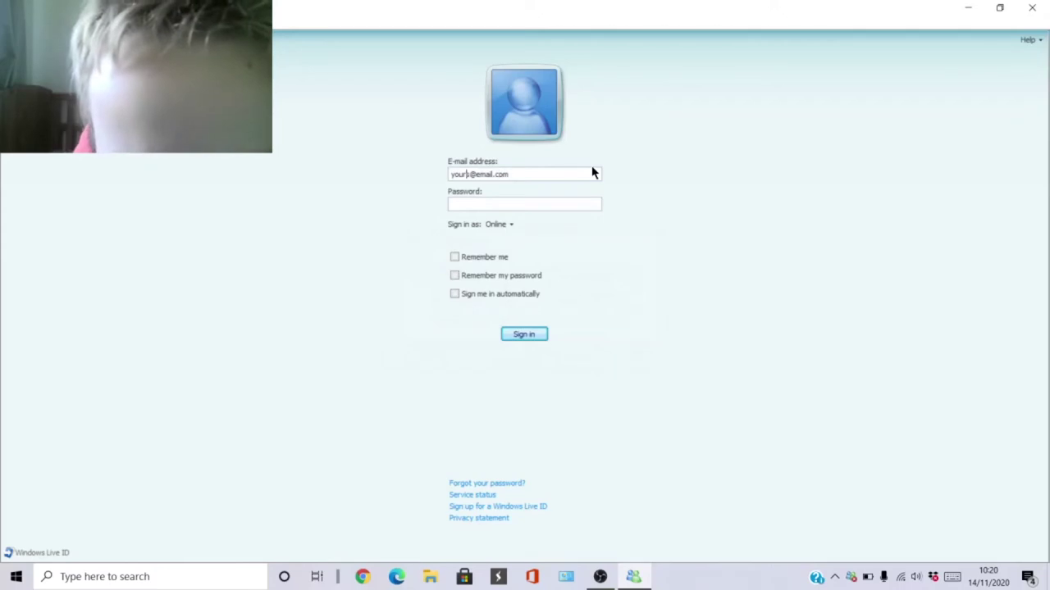
{"action": "key", "text": "BackSpace"}
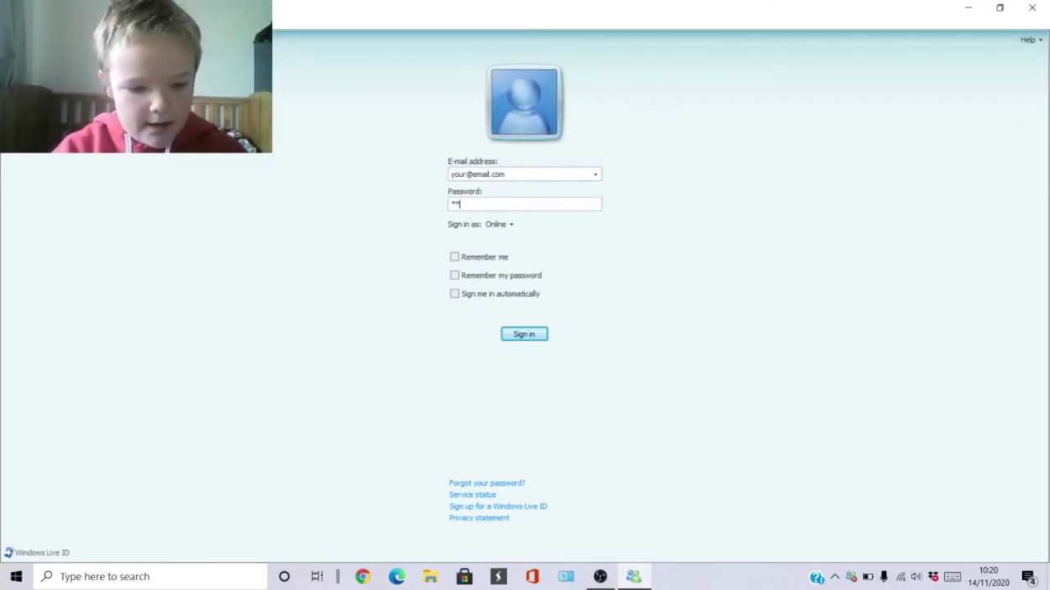
{"action": "key", "text": "Return"}
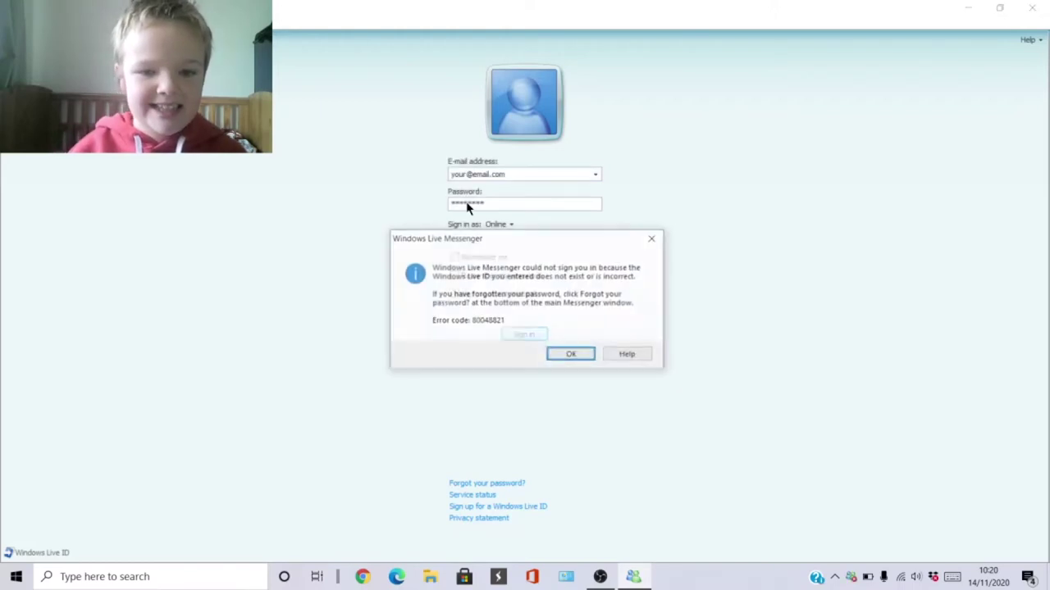
{"action": "left_click", "coordinate": [582, 360]}
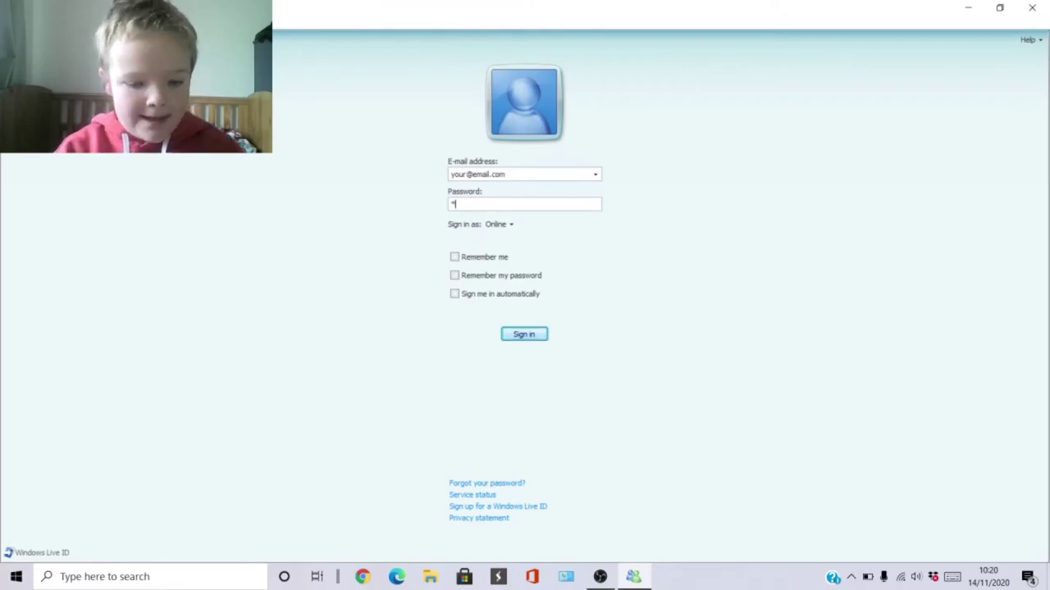
Retry the Messenger sign-in several more times, including with a new password.
{"action": "key", "text": "Return"}
{"action": "key", "text": "Return"}
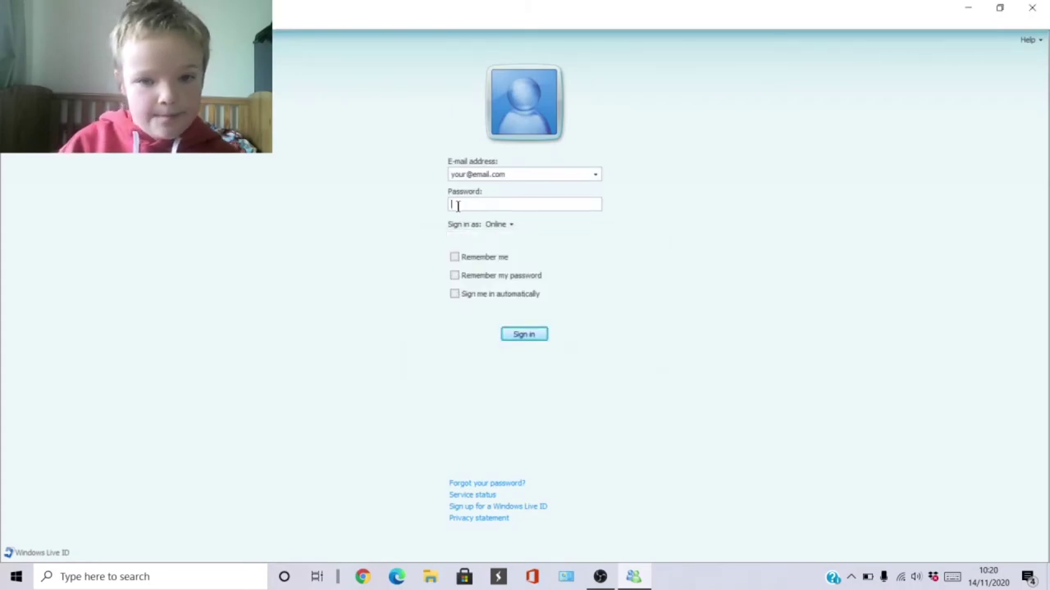
{"action": "key", "text": "Return"}
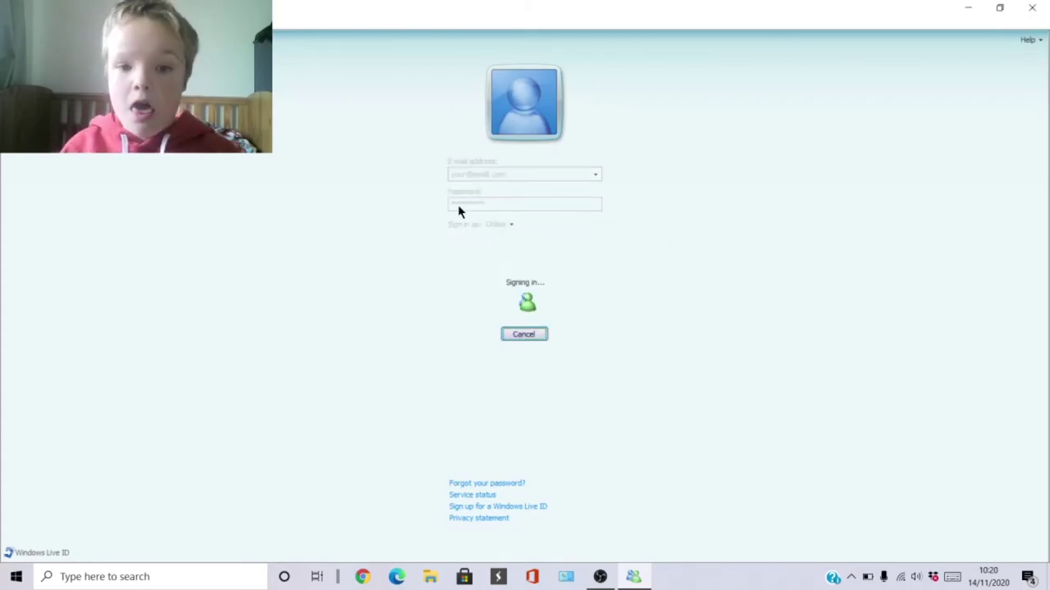
{"action": "key", "text": "Return"}
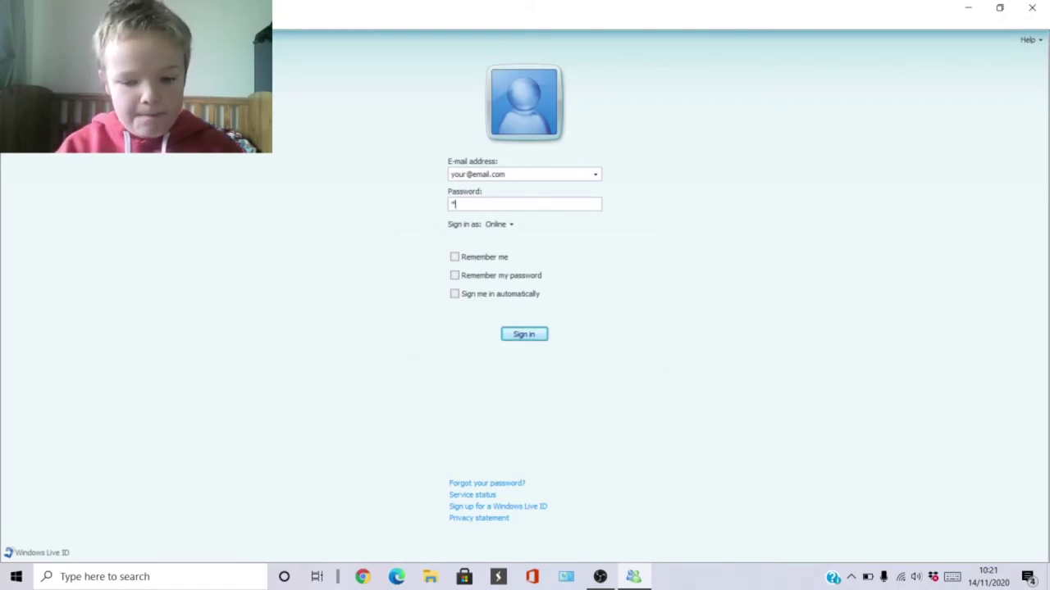
{"action": "key", "text": "Return"}
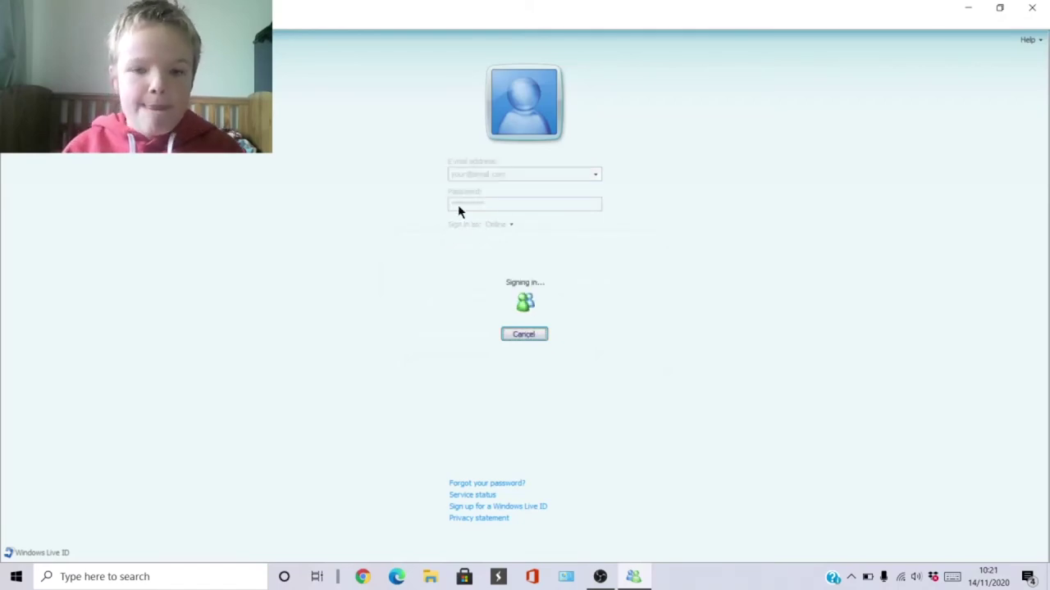
{"action": "key", "text": "Return"}
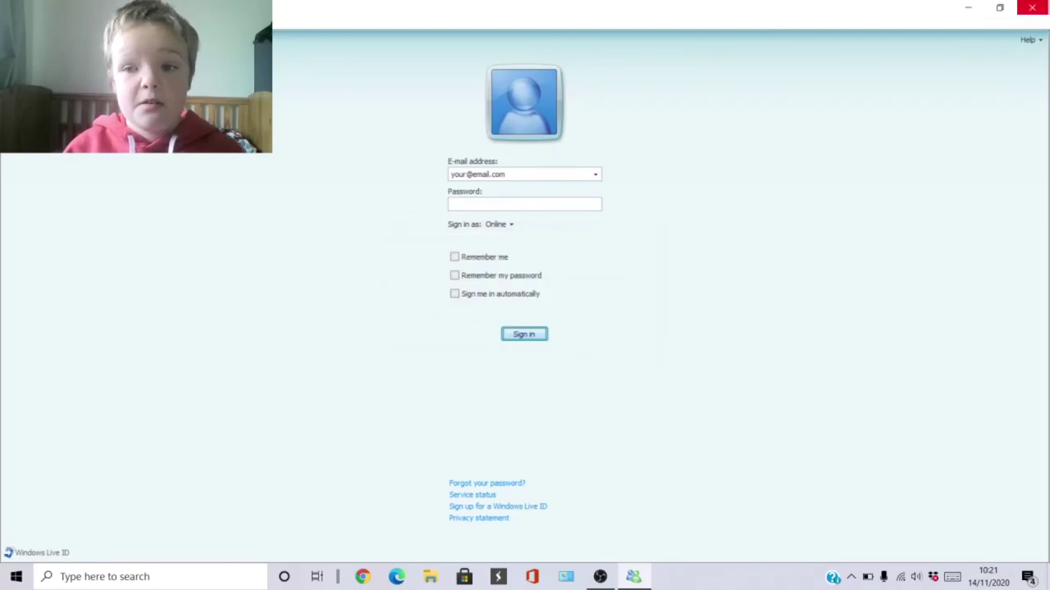
Close the Messenger sign-in window and bring up OBS Studio's tray icon menu.
{"action": "left_click", "coordinate": [1032, 7]}
{"action": "left_click", "coordinate": [851, 578]}
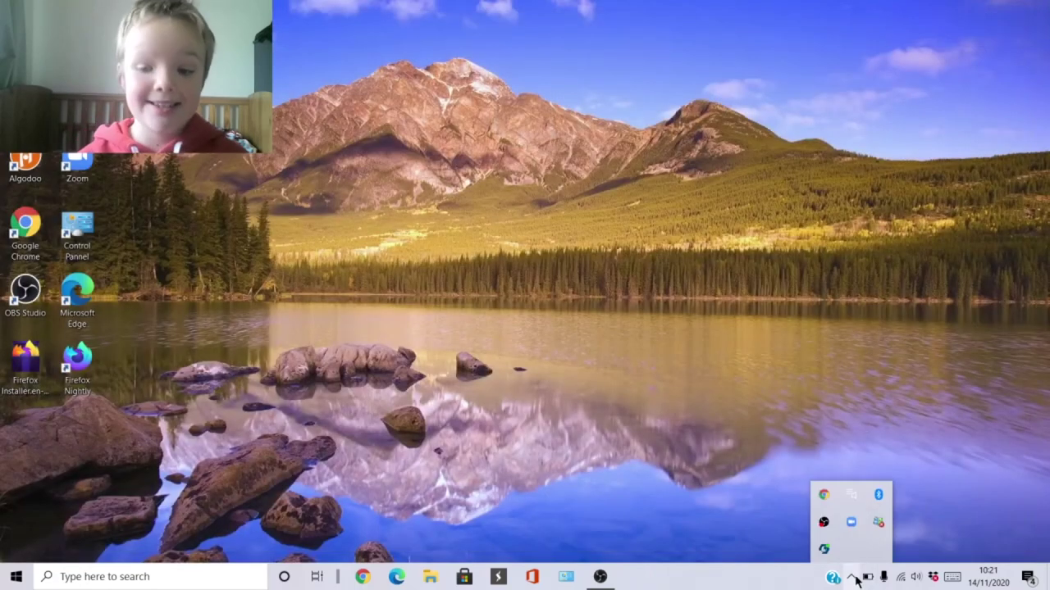
{"action": "right_click", "coordinate": [825, 525]}
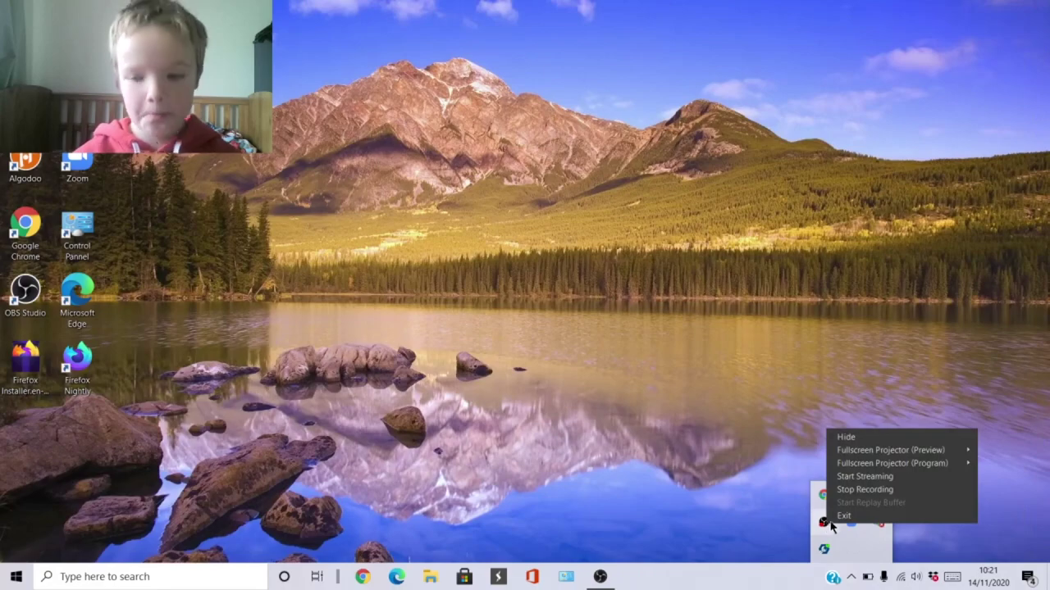